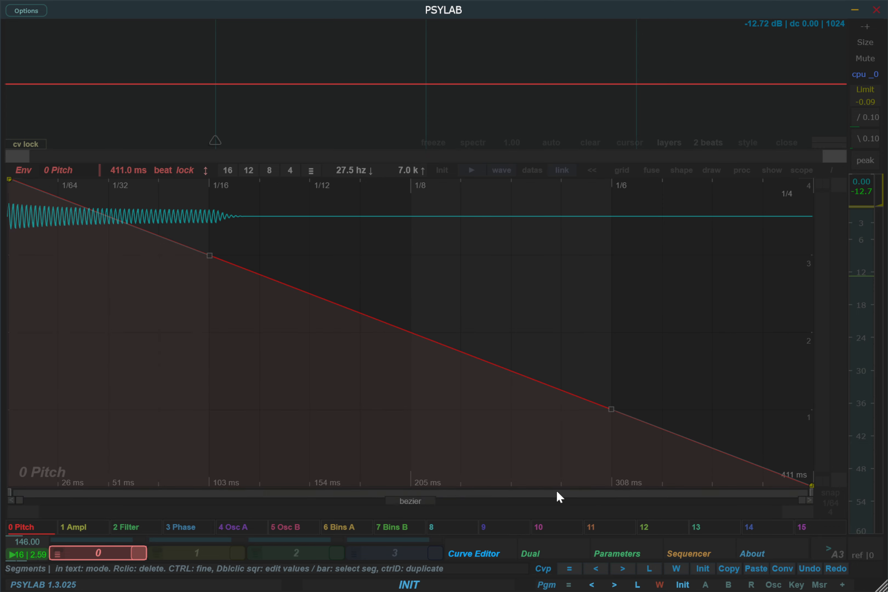
# - Bend the pitch curve around an added point near its middle and set all its segments to Sin
pyautogui.moveTo(366, 495)
pyautogui.mouseDown()
pyautogui.moveTo(361, 565)
pyautogui.moveTo(356, 505)
pyautogui.mouseUp()
pyautogui.doubleClick(383, 311)
pyautogui.moveTo(383, 310); pyautogui.dragTo(360, 378)
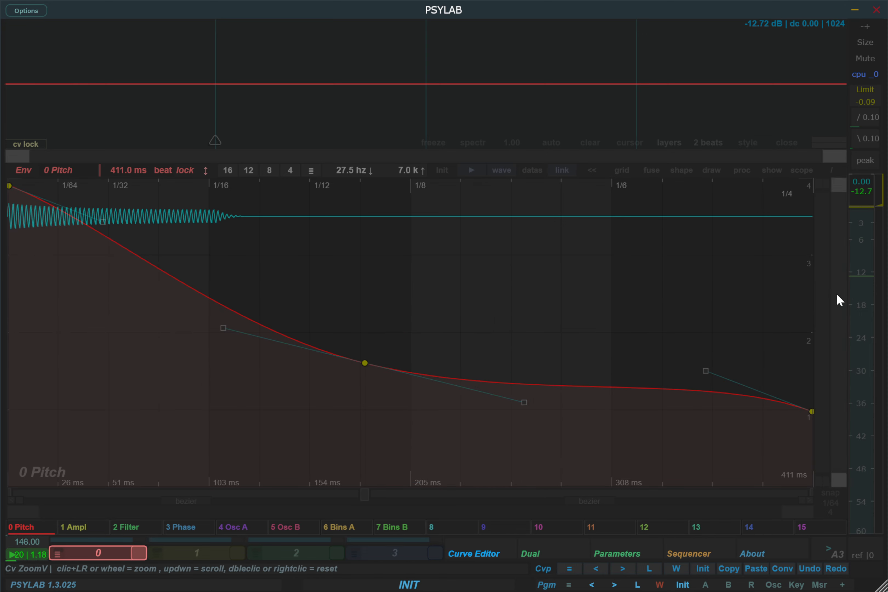
pyautogui.moveTo(837, 293); pyautogui.dragTo(886, 302)
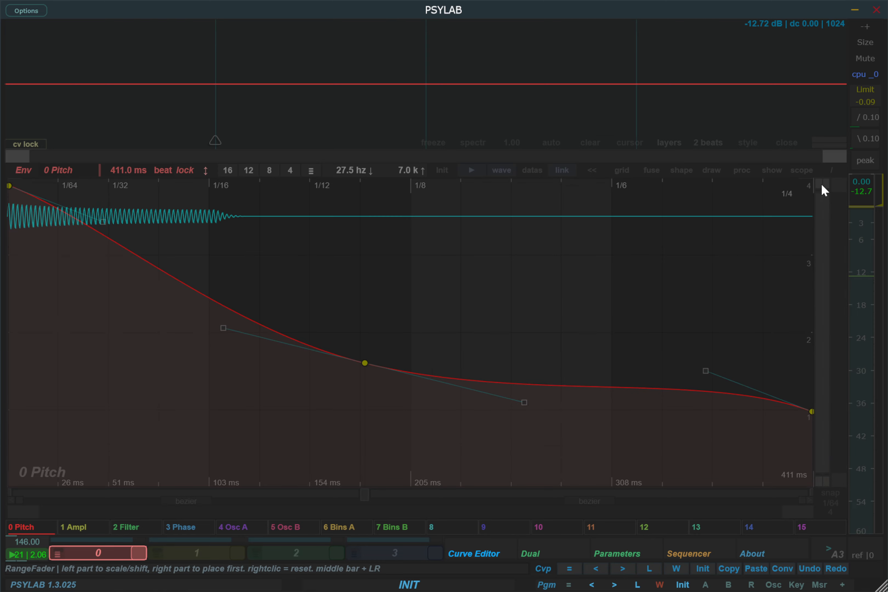
pyautogui.moveTo(825, 190); pyautogui.dragTo(772, 150)
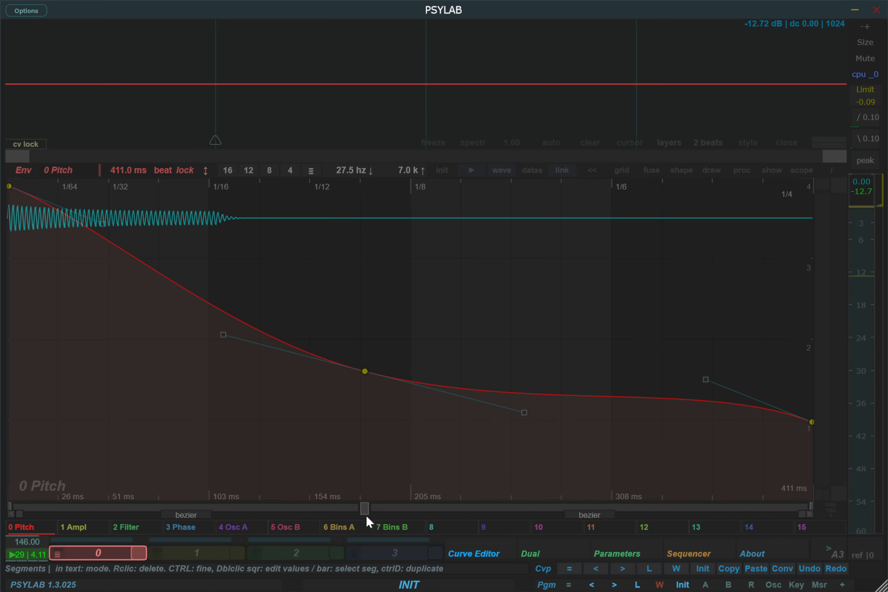
pyautogui.click(194, 513)
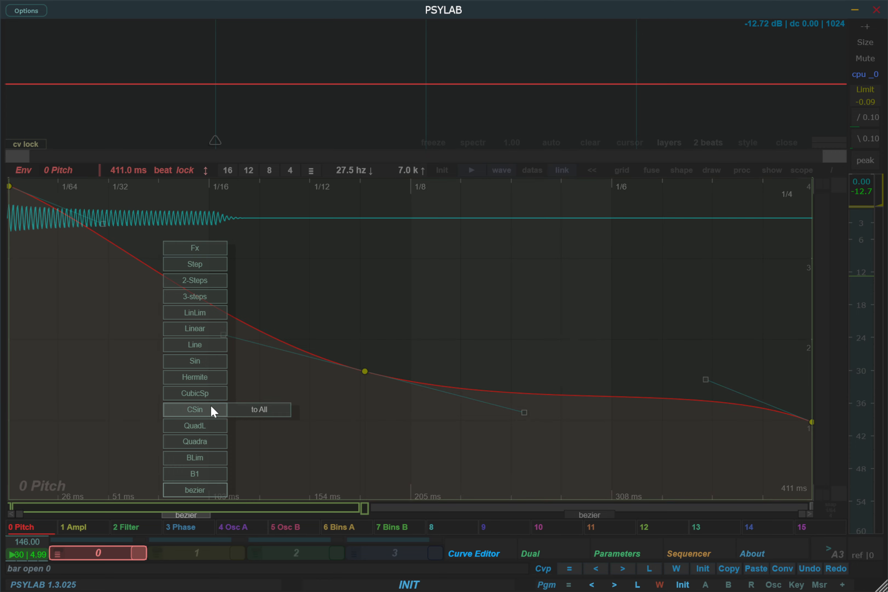
pyautogui.click(274, 360)
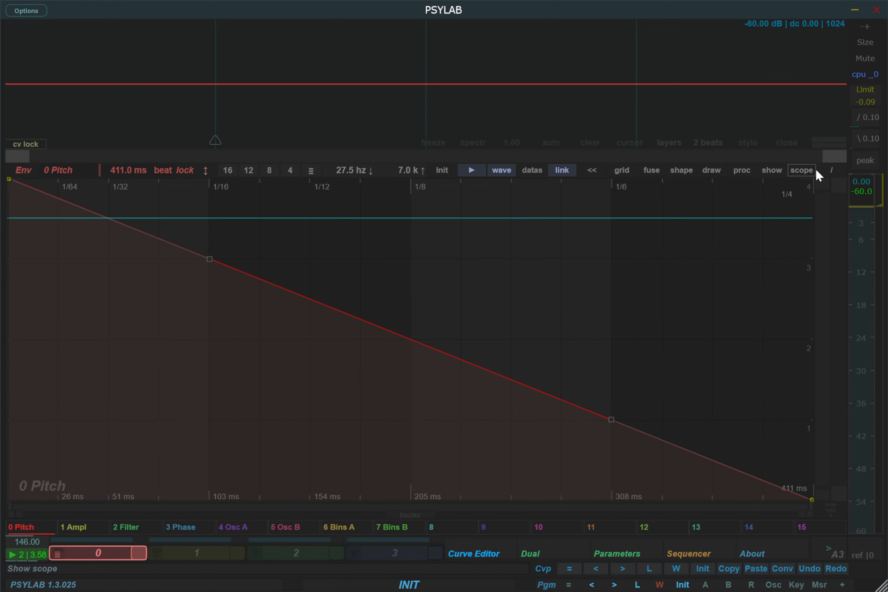
# - Hide and restore the scope display, and hide the option bars around the pitch curve editor
pyautogui.click(797, 167)
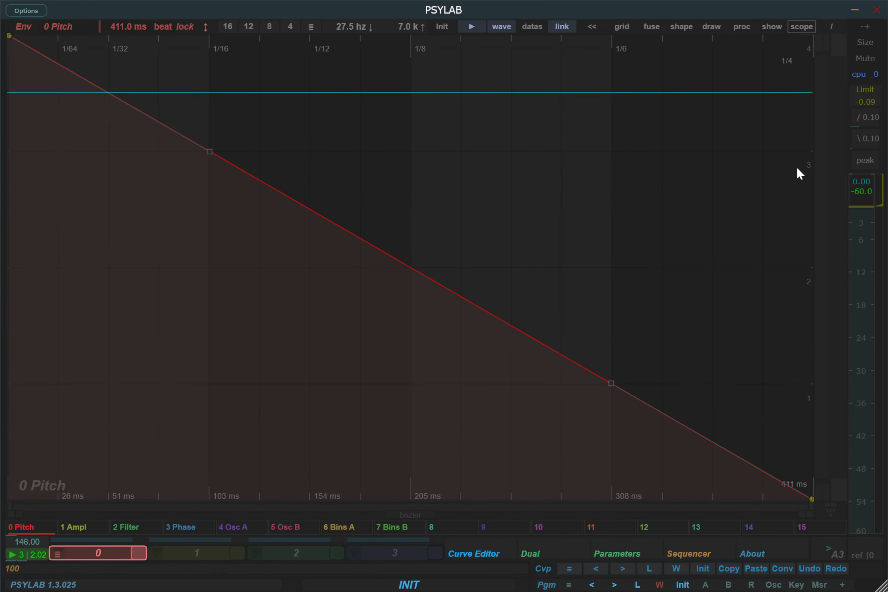
pyautogui.click(805, 26)
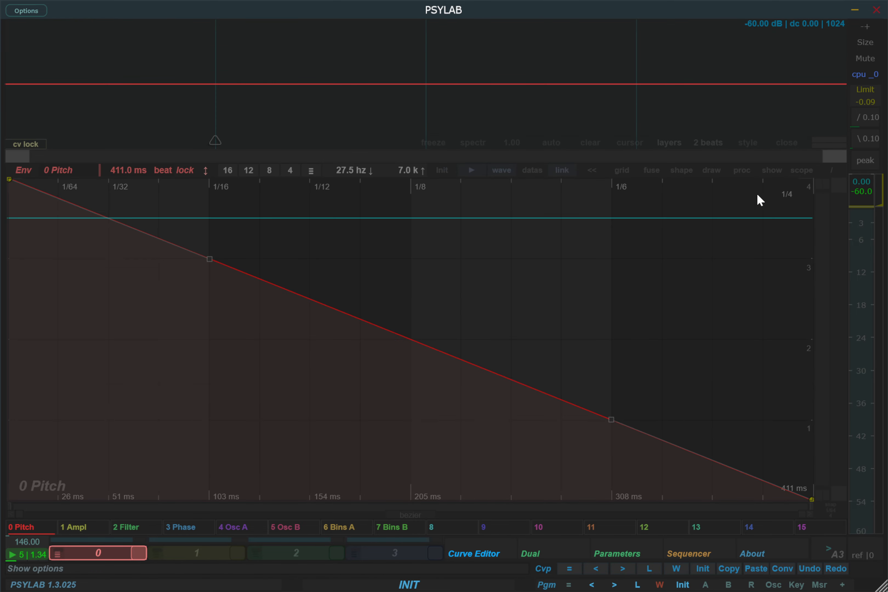
pyautogui.click(830, 173)
pyautogui.click(829, 173)
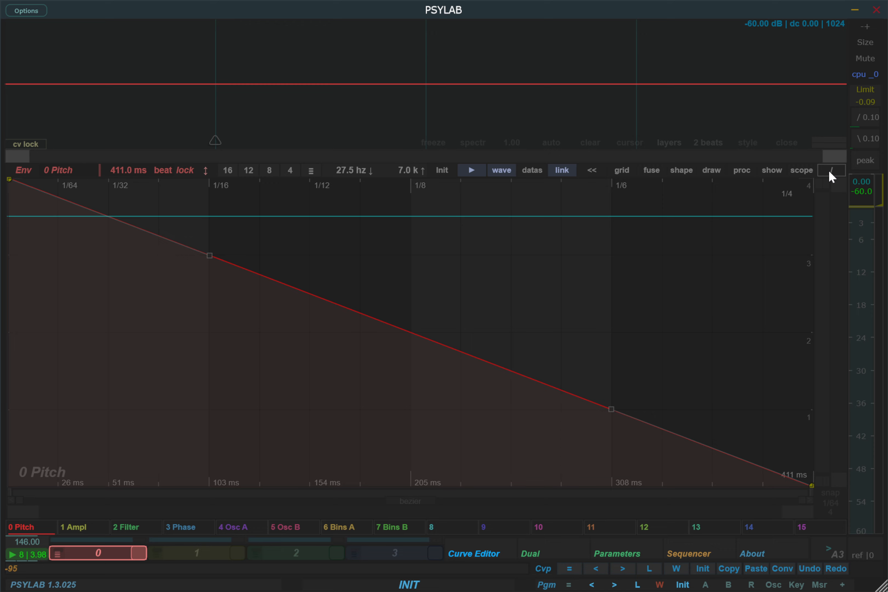
pyautogui.click(829, 173)
pyautogui.click(829, 173)
pyautogui.click(830, 172)
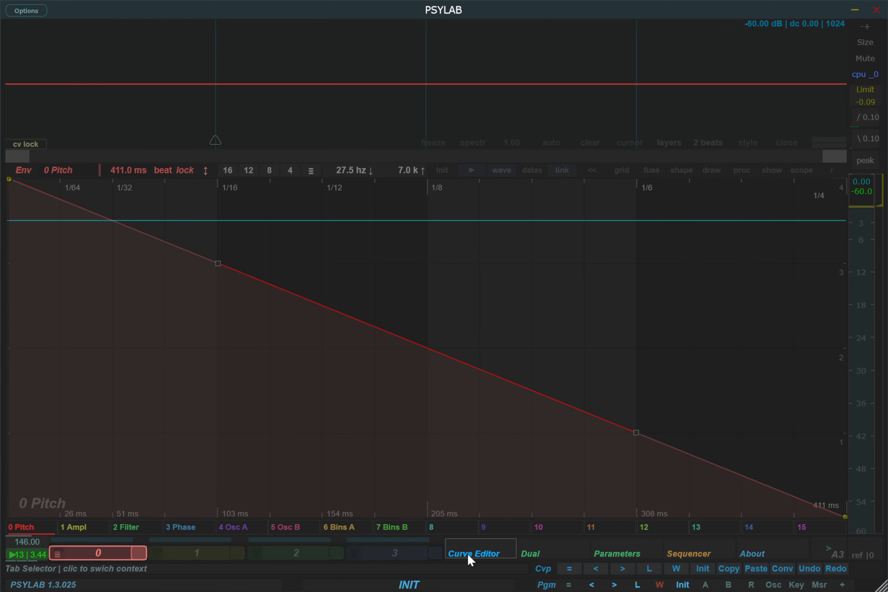
# - Look through the Parameters and Dual views, toggling the curve option bars in Dual, and return to the Curve Editor
pyautogui.click(620, 553)
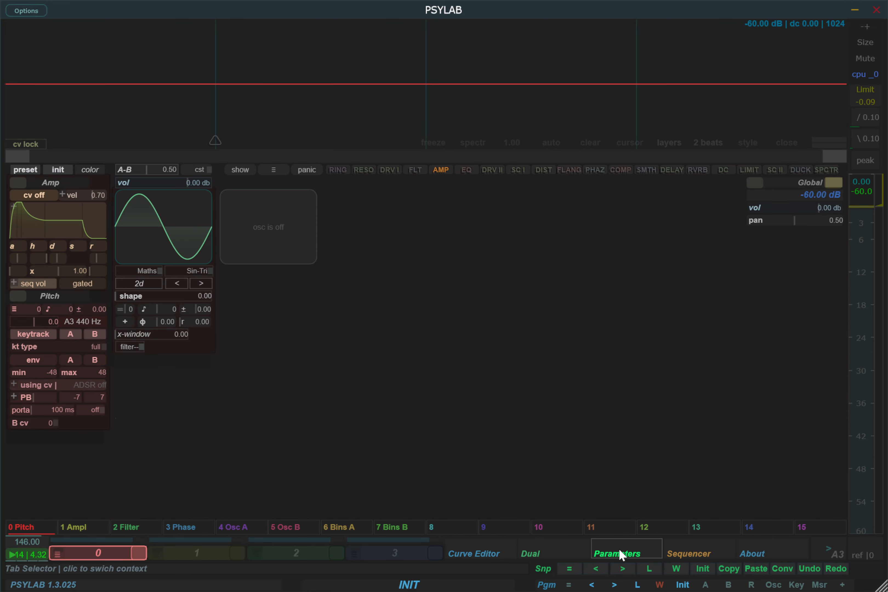
pyautogui.click(535, 553)
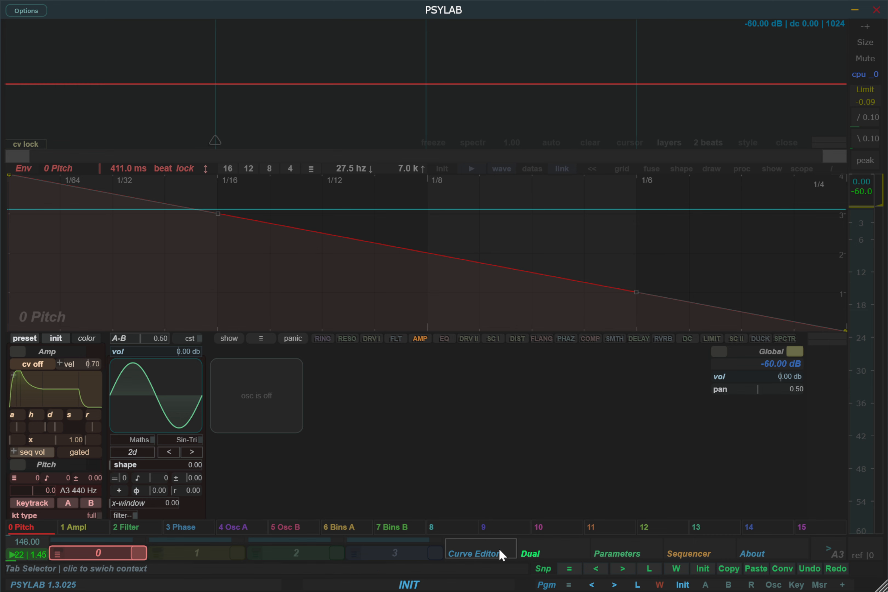
pyautogui.click(836, 171)
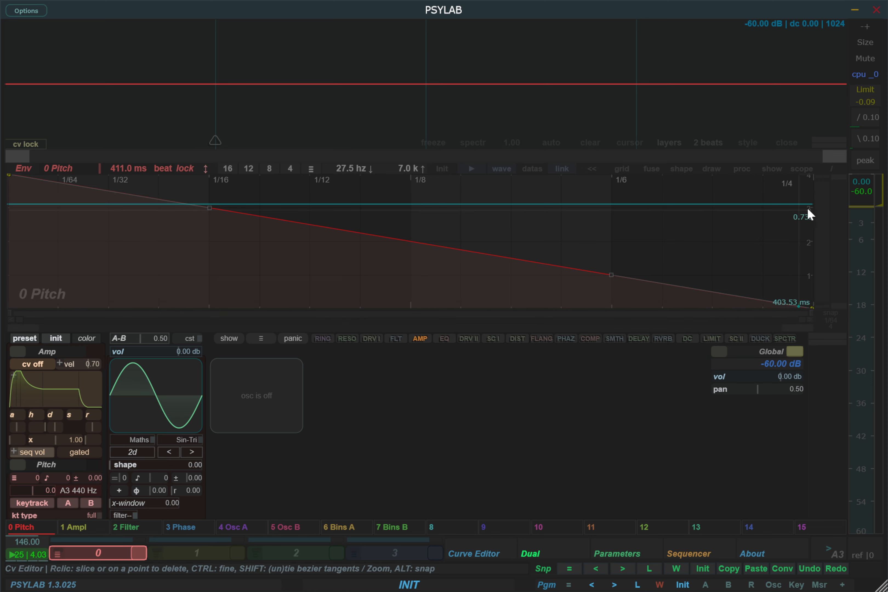
pyautogui.click(833, 171)
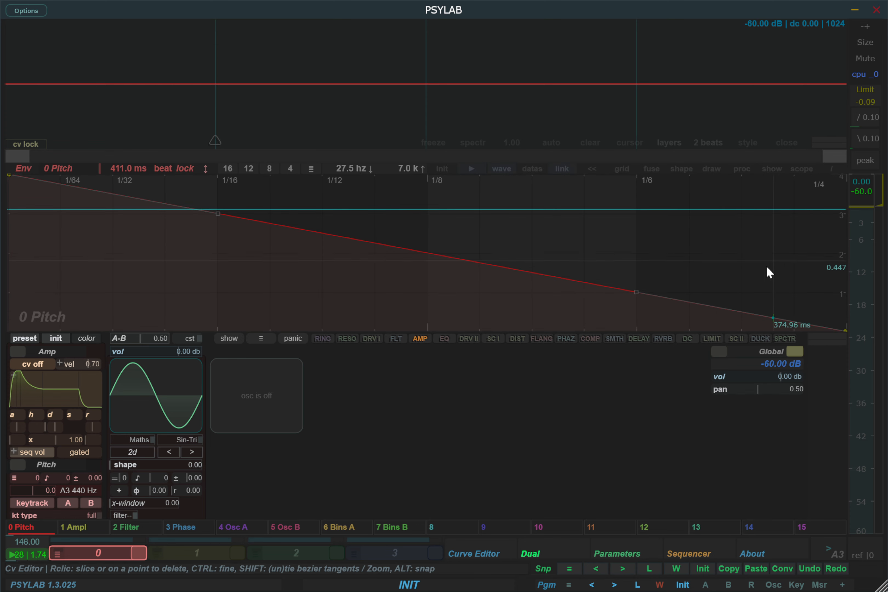
pyautogui.click(460, 558)
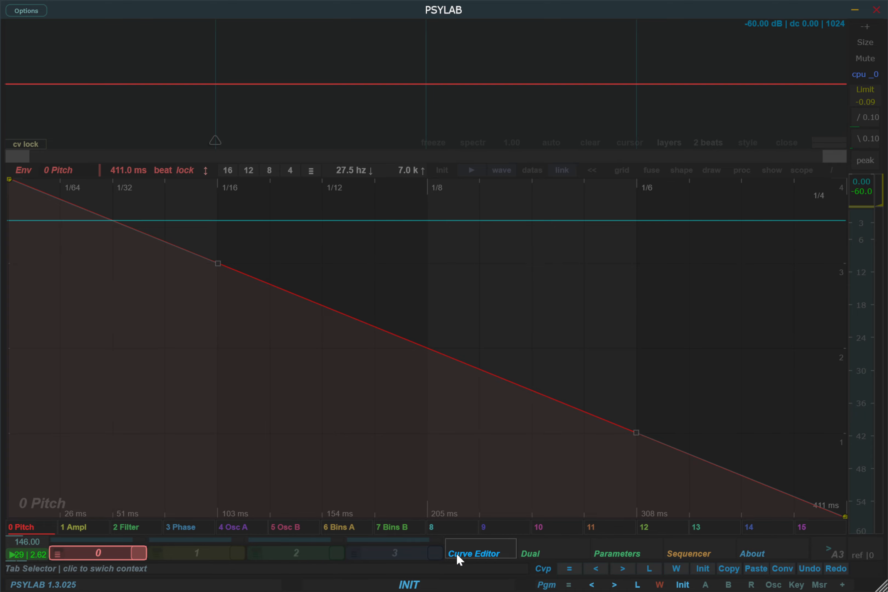
# - Slightly reduce the scope's height and, in the Dual view, enlarge the parameter area beneath the curve
pyautogui.moveTo(821, 146); pyautogui.dragTo(758, 139)
pyautogui.click(551, 558)
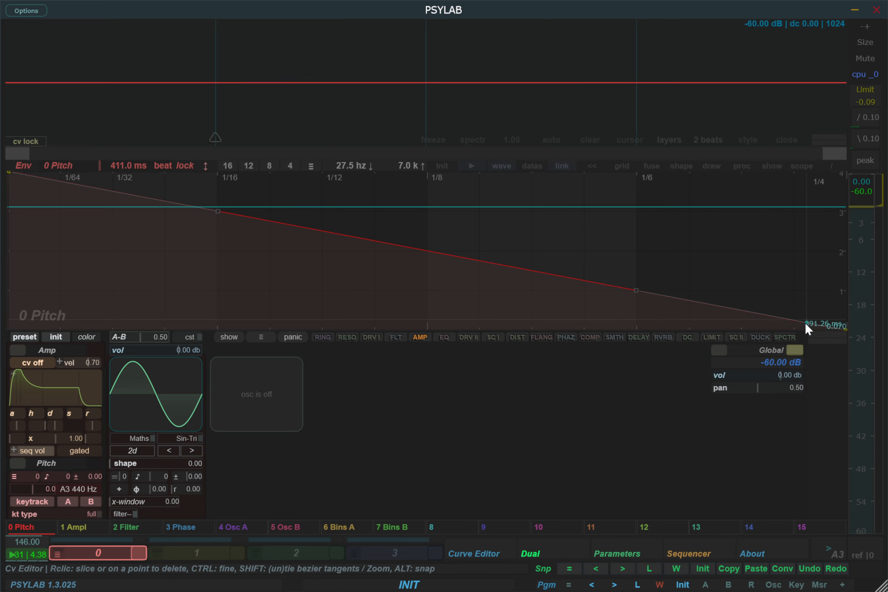
pyautogui.moveTo(808, 329); pyautogui.dragTo(838, 325)
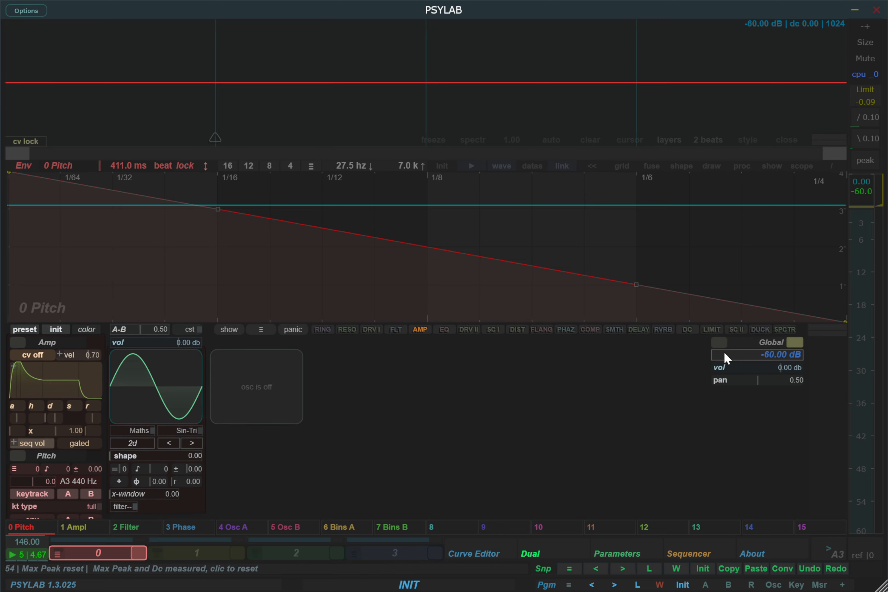
# - Zoom into the parameter area, pan around its oscillator section and restore the original scale and position
pyautogui.scroll(5, 411, 441)
pyautogui.moveTo(299, 419); pyautogui.dragTo(579, 472)
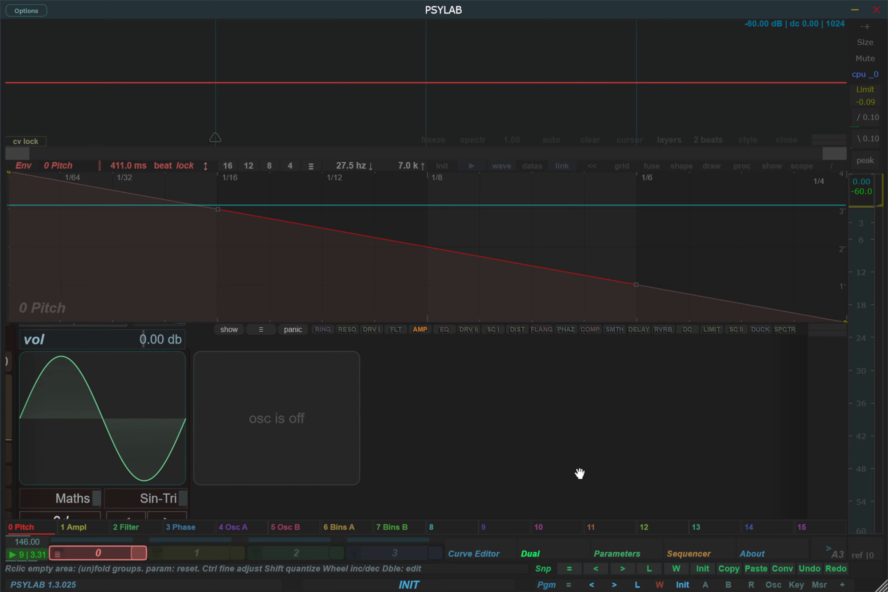
pyautogui.scroll(-5, 486, 452)
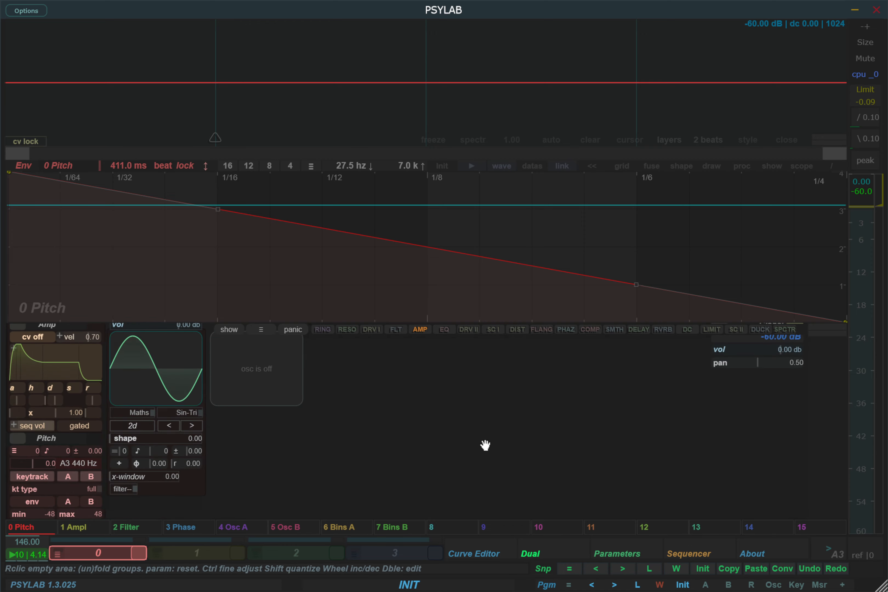
pyautogui.moveTo(485, 445); pyautogui.dragTo(482, 502)
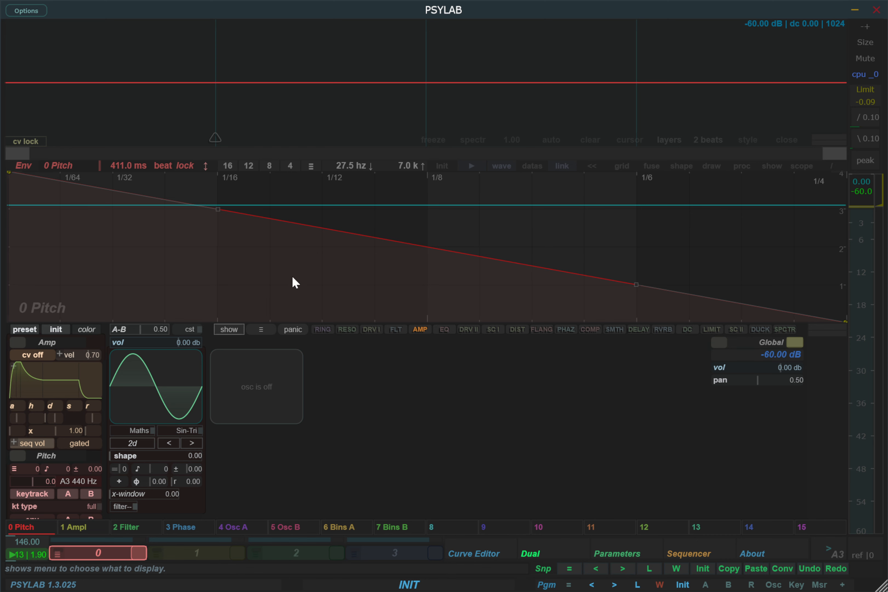
pyautogui.moveTo(367, 407); pyautogui.dragTo(402, 472)
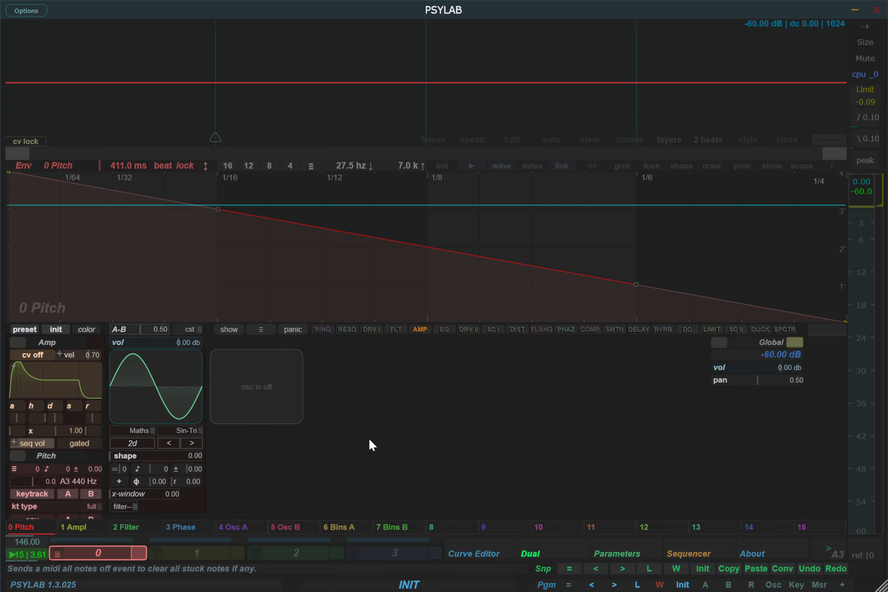
# - Make the scope slightly taller and return to the Curve Editor view
pyautogui.moveTo(837, 141)
pyautogui.mouseDown()
pyautogui.moveTo(833, 118)
pyautogui.moveTo(833, 144)
pyautogui.mouseUp()
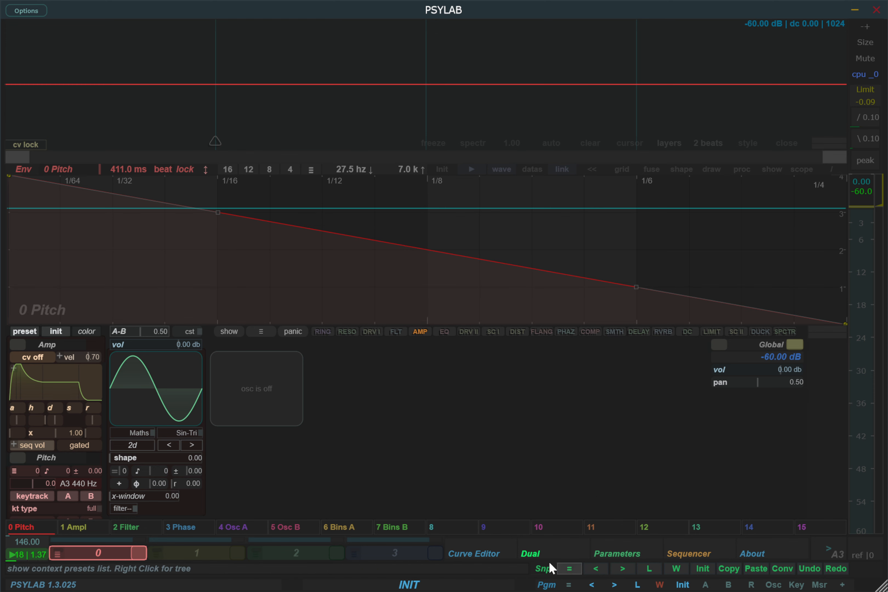
pyautogui.click(484, 559)
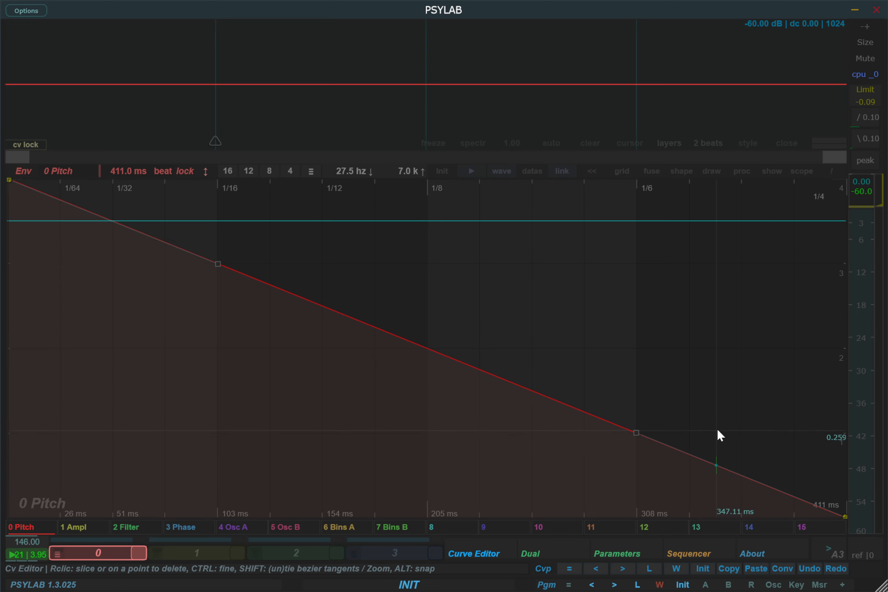
# - Toggle the Osc, Key and Msr displays one after another, returning each to its original state
pyautogui.click(772, 588)
pyautogui.click(772, 587)
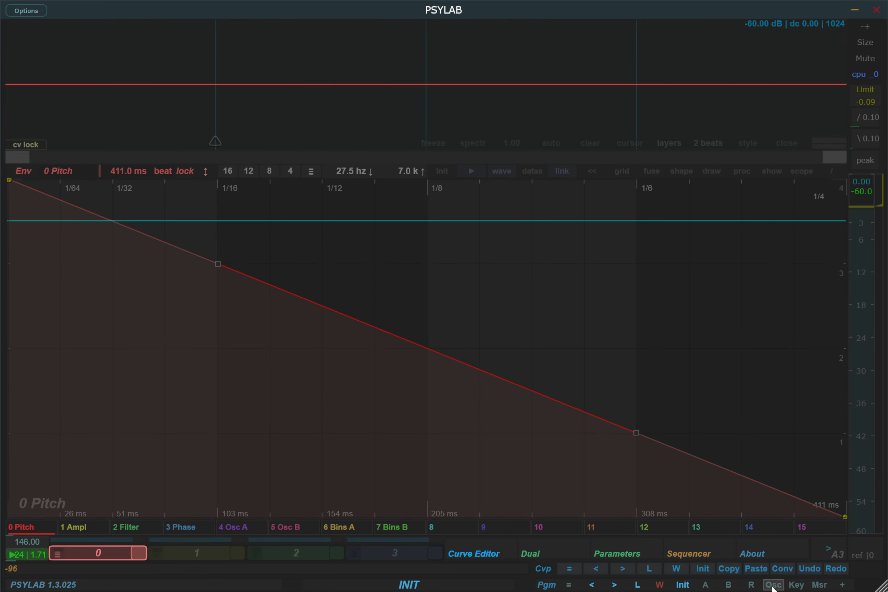
pyautogui.click(772, 588)
pyautogui.click(775, 587)
pyautogui.click(796, 586)
pyautogui.click(797, 587)
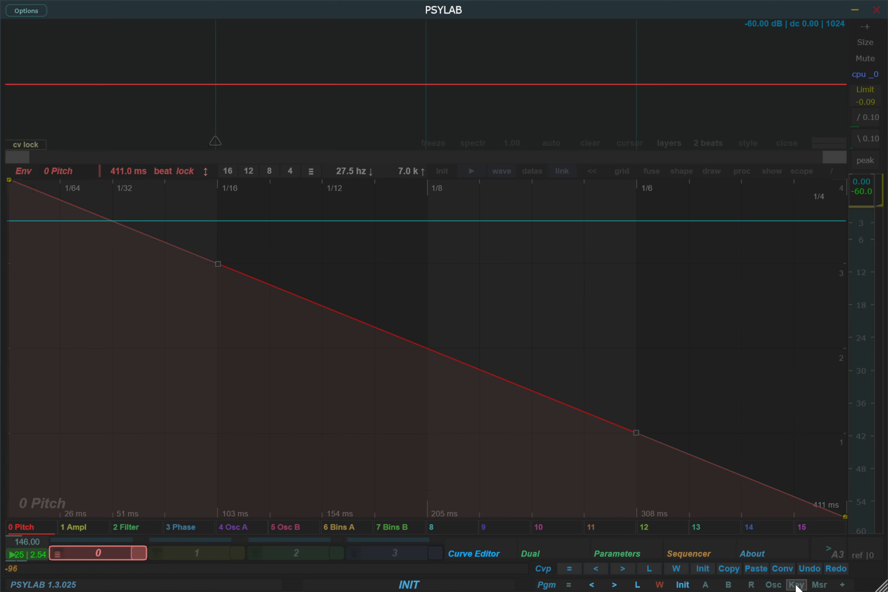
pyautogui.click(797, 587)
pyautogui.click(797, 587)
pyautogui.click(819, 585)
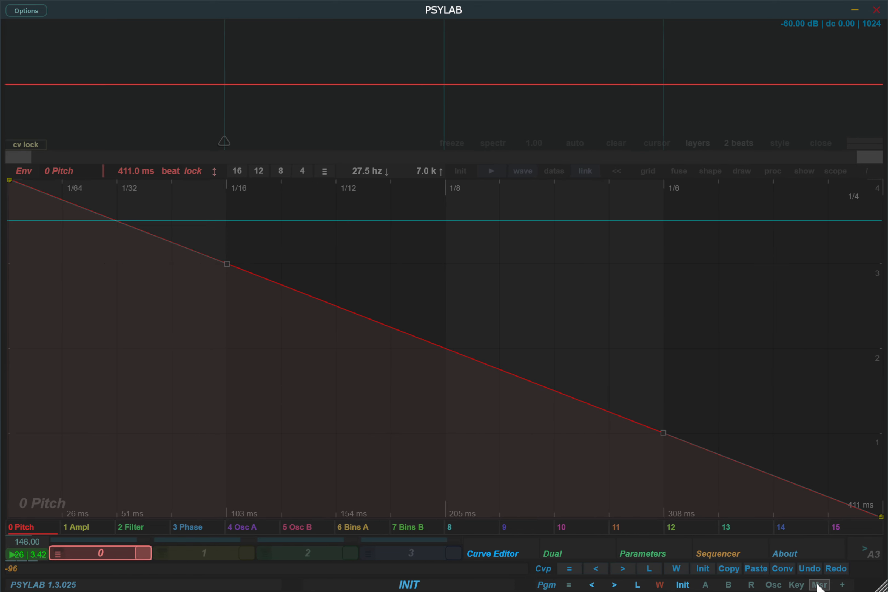
pyautogui.click(819, 585)
pyautogui.click(819, 585)
pyautogui.click(819, 585)
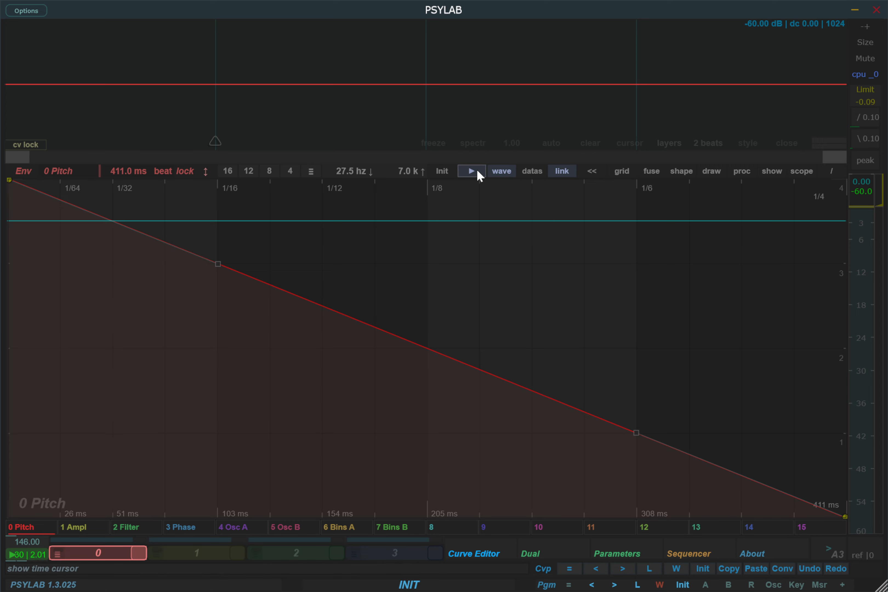
# - Apply the sine shape preset to the whole pitch curve, and reset the curve to its initial shape
pyautogui.click(591, 170)
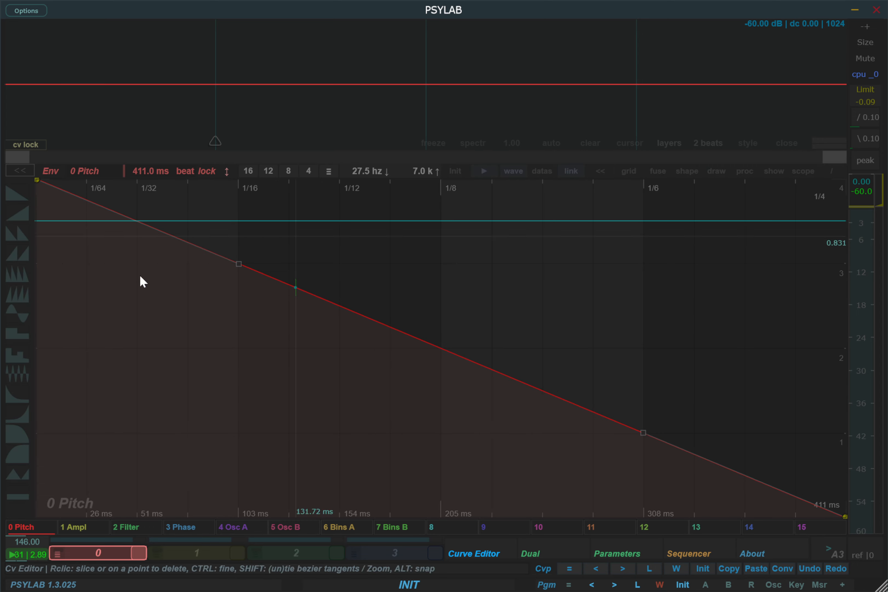
pyautogui.moveTo(25, 299); pyautogui.dragTo(281, 347)
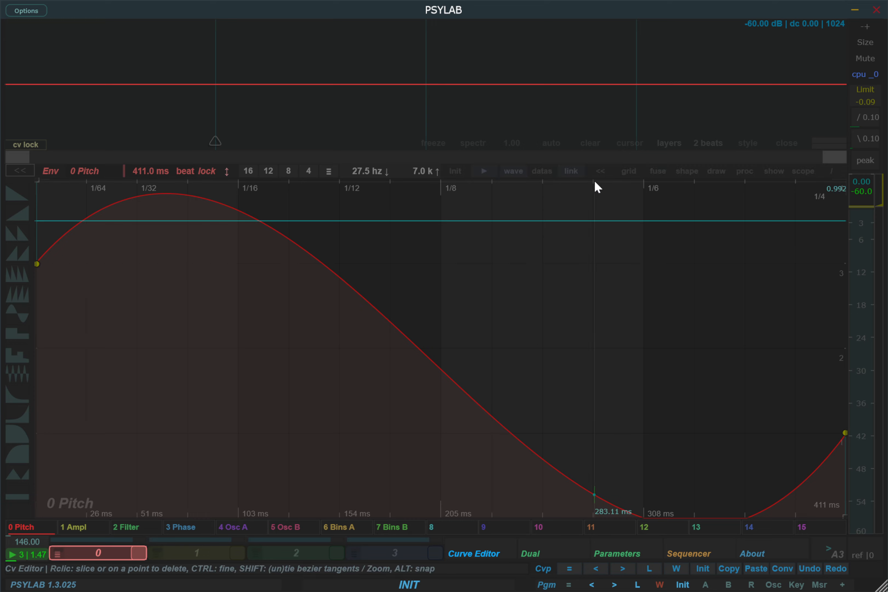
pyautogui.click(596, 173)
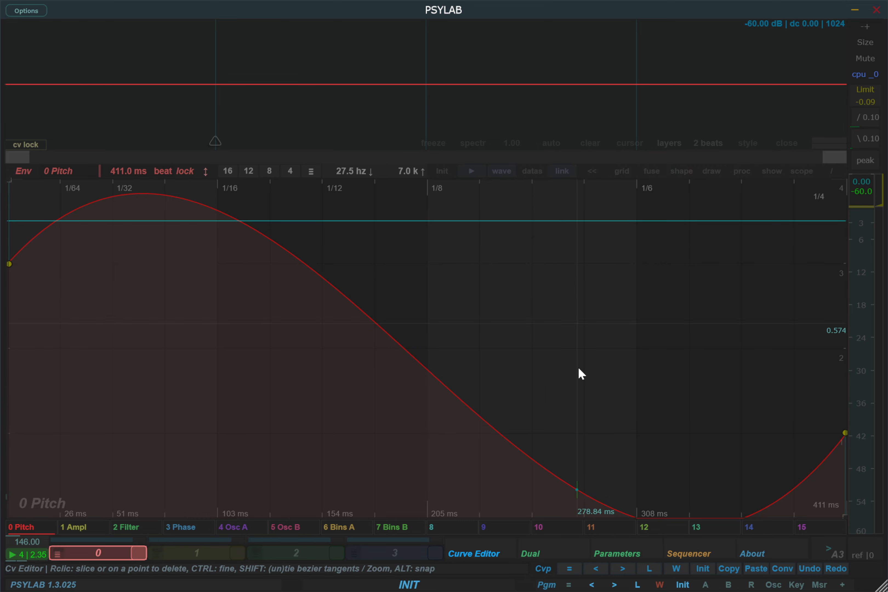
pyautogui.click(444, 172)
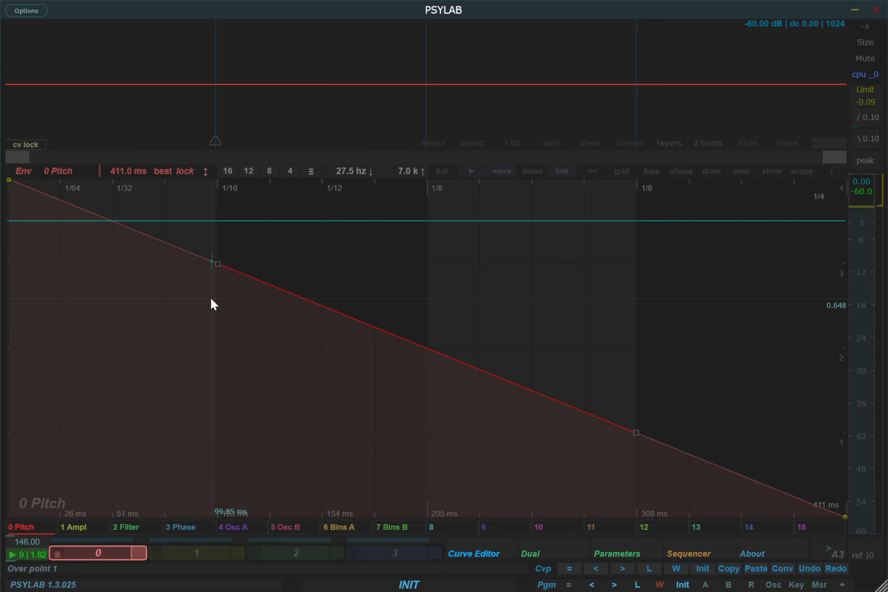
# - Load the init_kick snapshot preset into sound slot 0
pyautogui.click(59, 554)
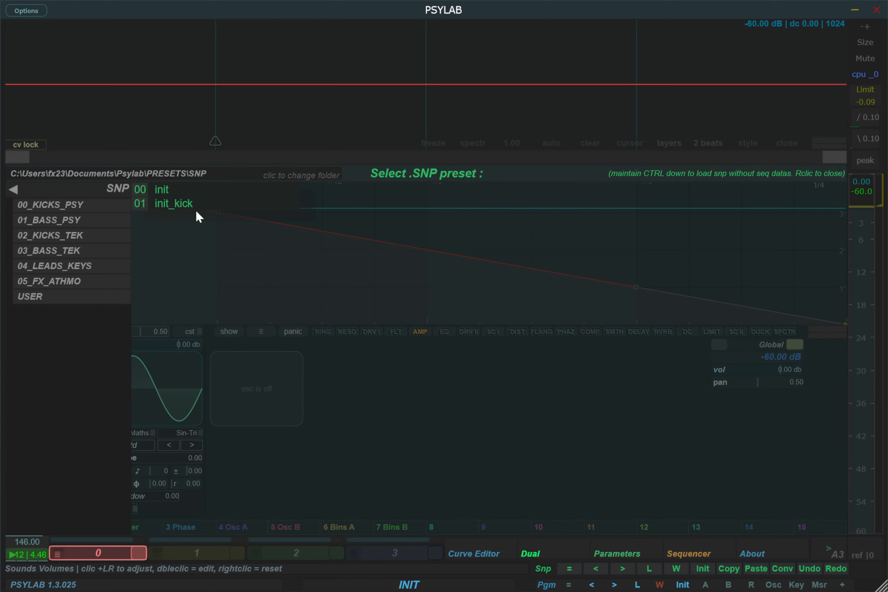
pyautogui.click(210, 204)
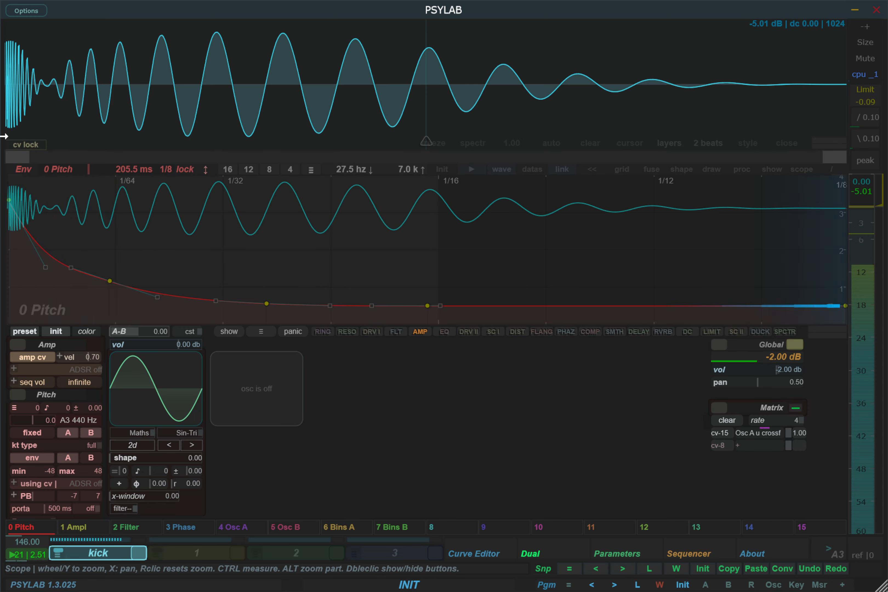
# - Inspect the kick waveform in the scope, switching cv lock off and on again, and zoom into the kick's start
pyautogui.moveTo(215, 61)
pyautogui.mouseDown()
pyautogui.moveTo(217, 98)
pyautogui.moveTo(215, 61)
pyautogui.mouseUp()
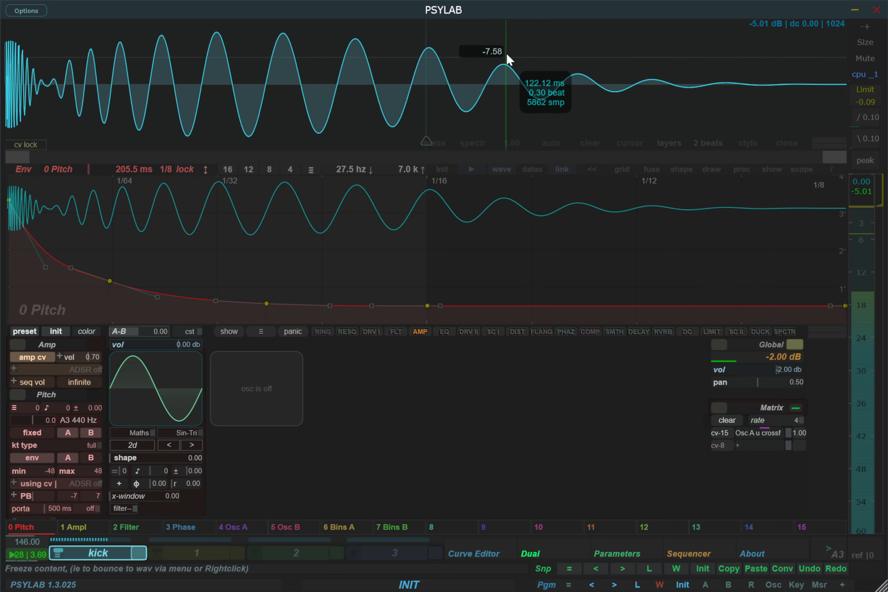
pyautogui.click(27, 146)
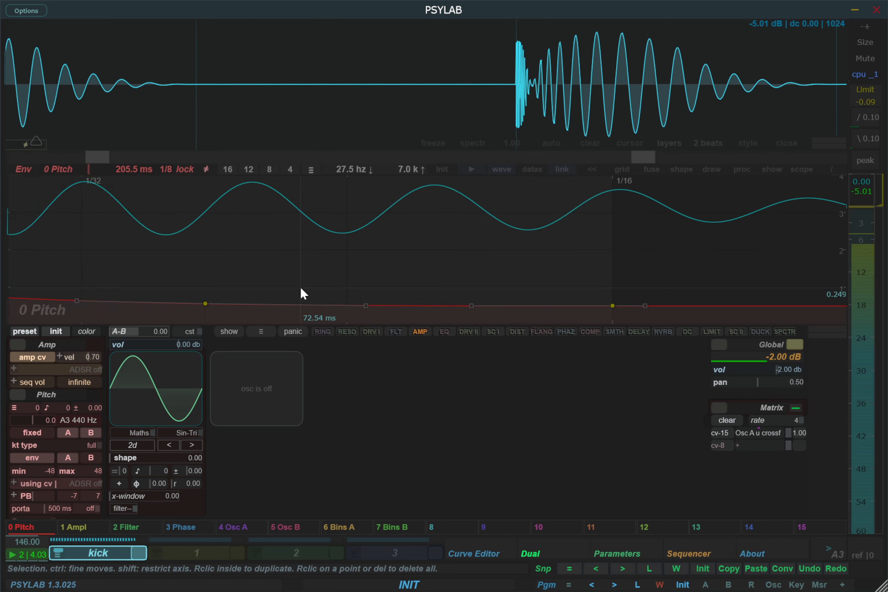
pyautogui.click(24, 144)
pyautogui.scroll(5, 174, 219)
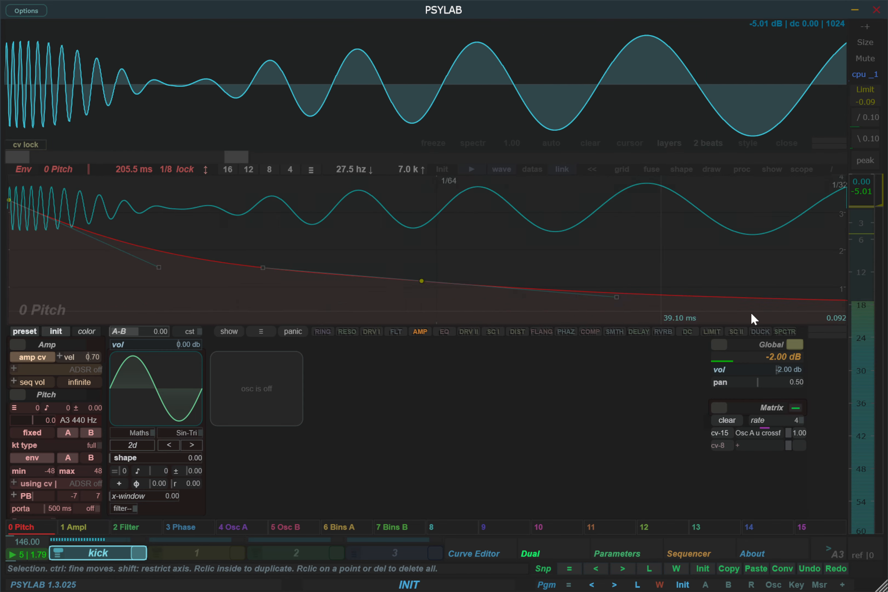
# - Zoom the scope view, and switch the scope-to-curve duration match and the curve's tempo lock off and on again
pyautogui.scroll(-3, 177, 279)
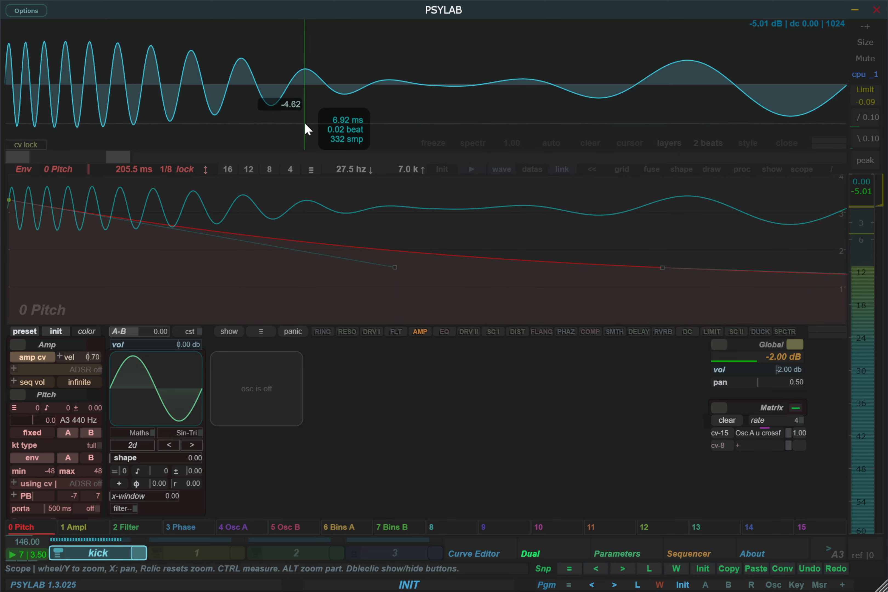
pyautogui.scroll(-3, 308, 126)
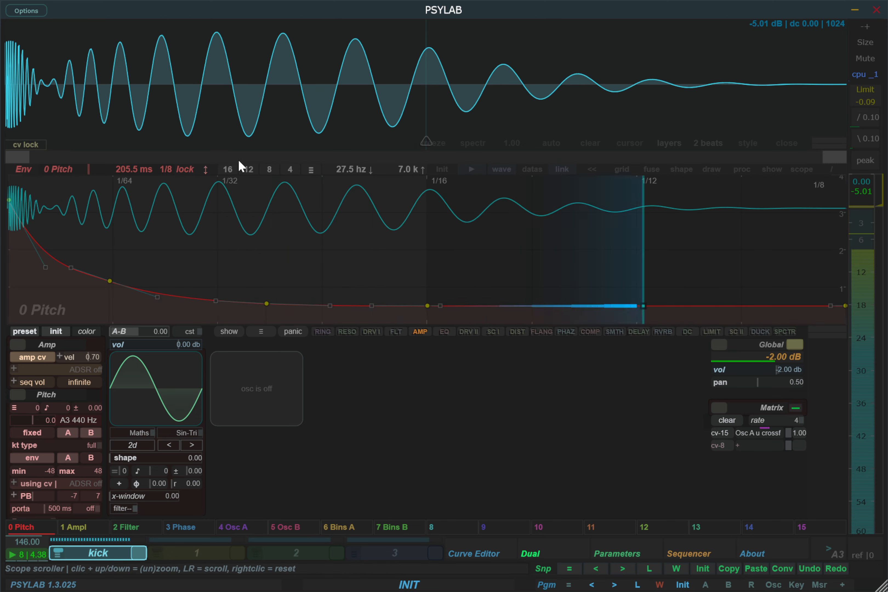
pyautogui.click(207, 169)
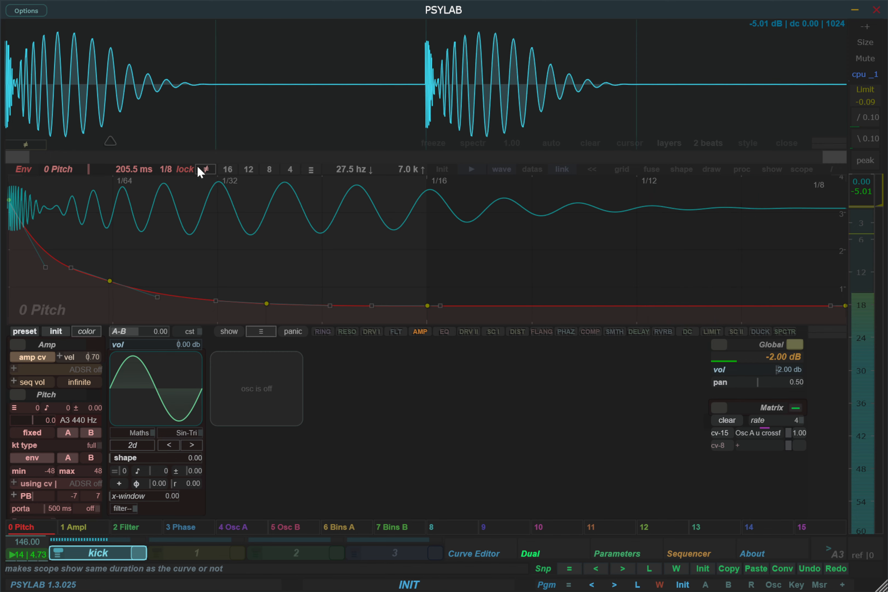
pyautogui.click(206, 169)
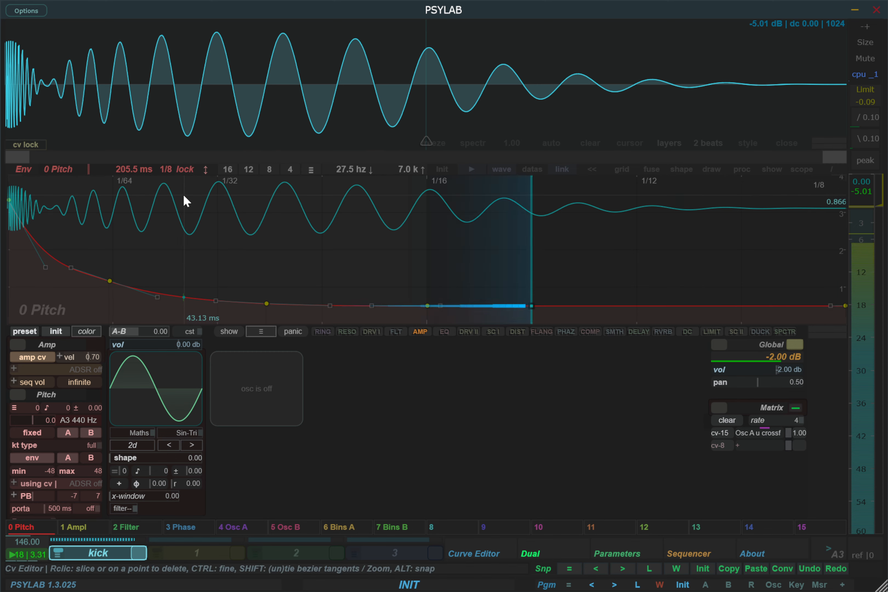
pyautogui.click(190, 170)
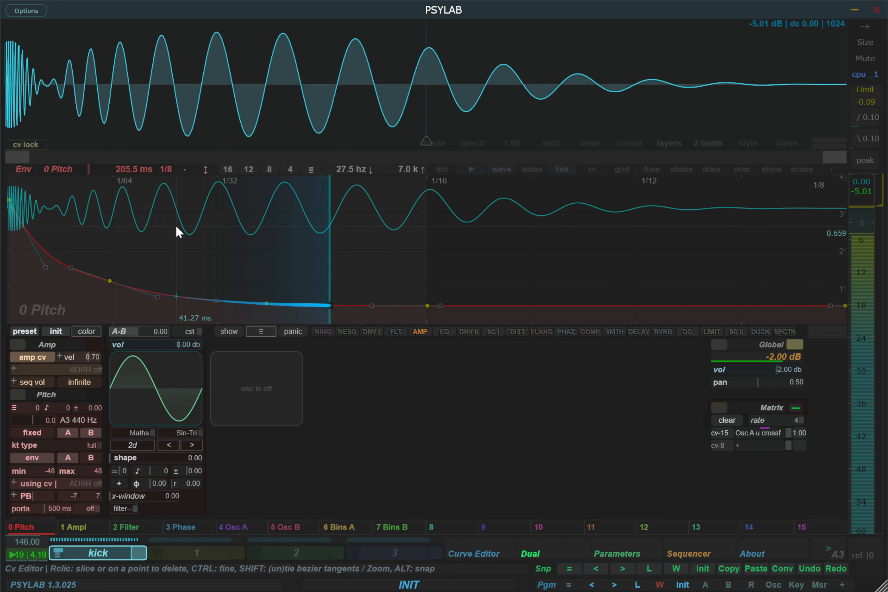
pyautogui.click(187, 171)
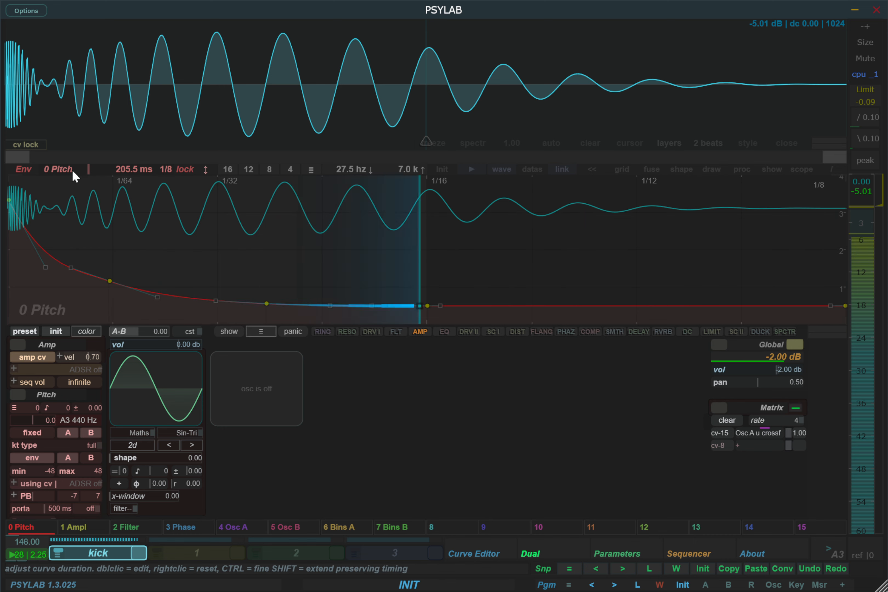
# - Set the pitch curve's duration to 1.5 16th (154.1 ms), trying 326.5 ms, one beat and 1/8 first
pyautogui.moveTo(72, 169); pyautogui.dragTo(109, 177)
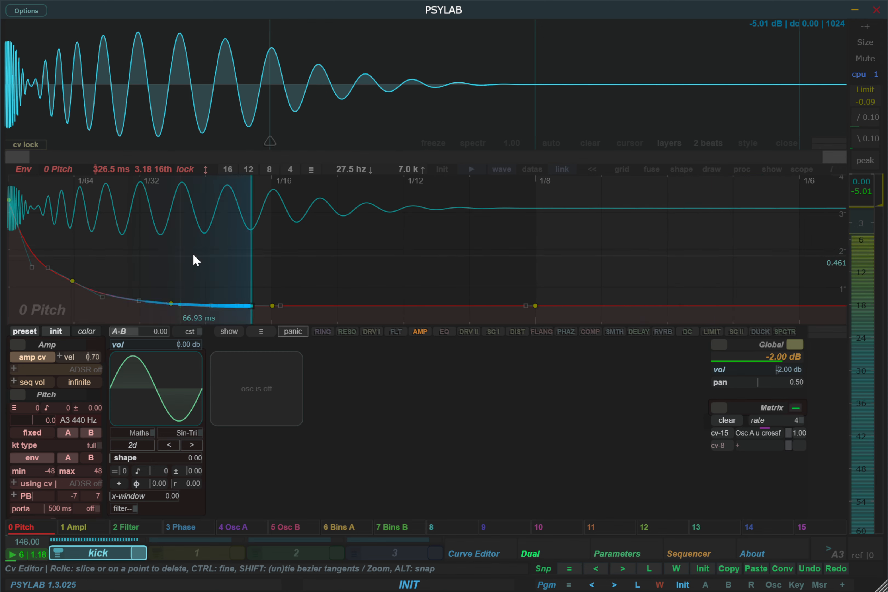
pyautogui.click(294, 168)
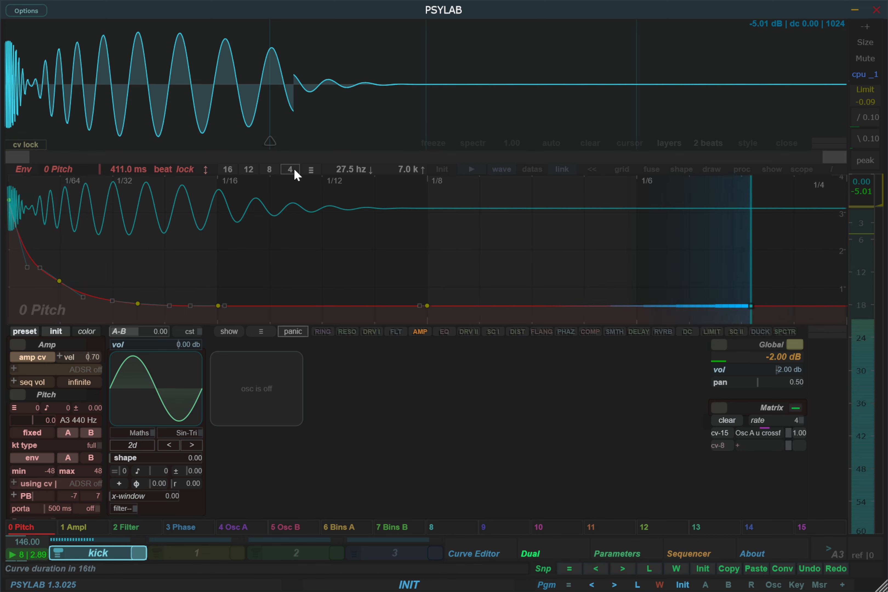
pyautogui.click(269, 169)
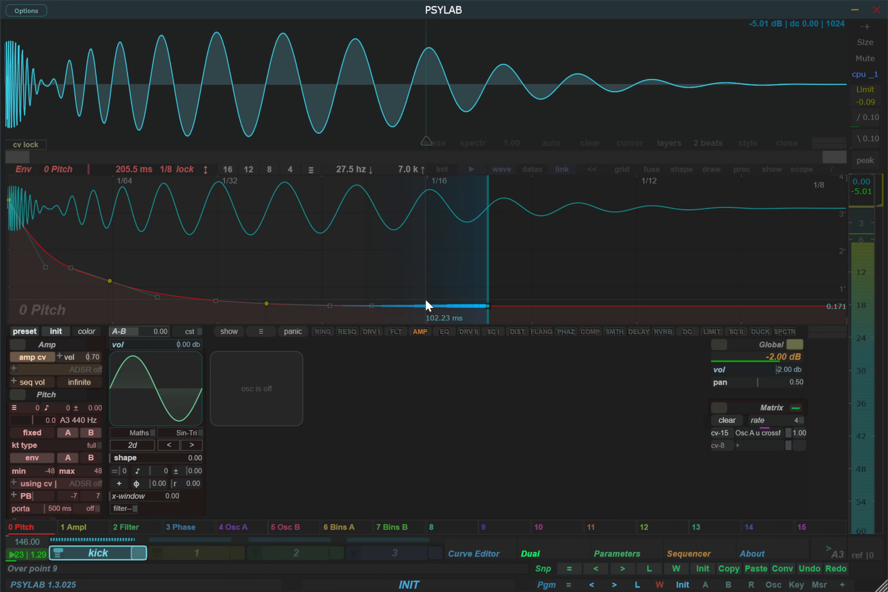
pyautogui.click(249, 169)
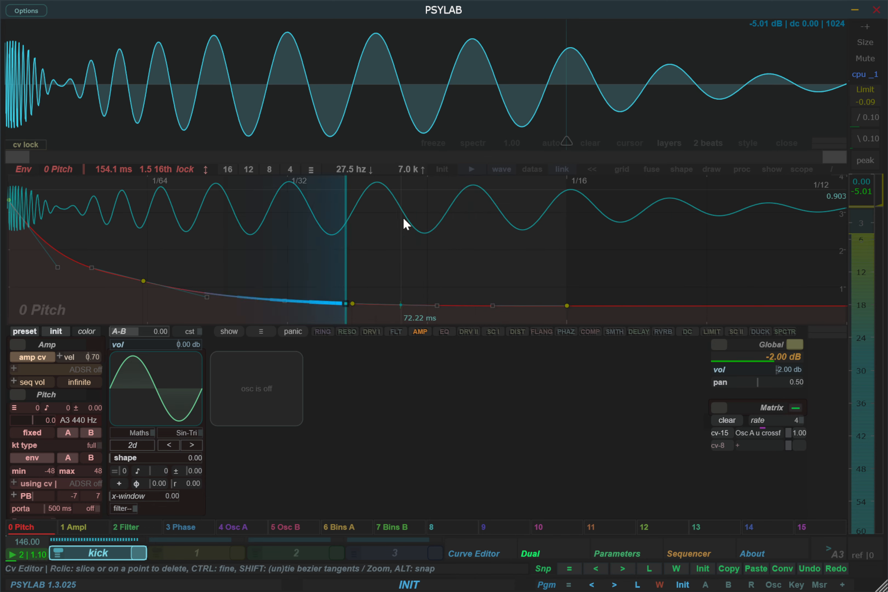
# - Reduce the scope's height slightly, and try raising the pitch range maximum to 18.8 kHz, undoing that range change
pyautogui.moveTo(835, 157); pyautogui.dragTo(834, 142)
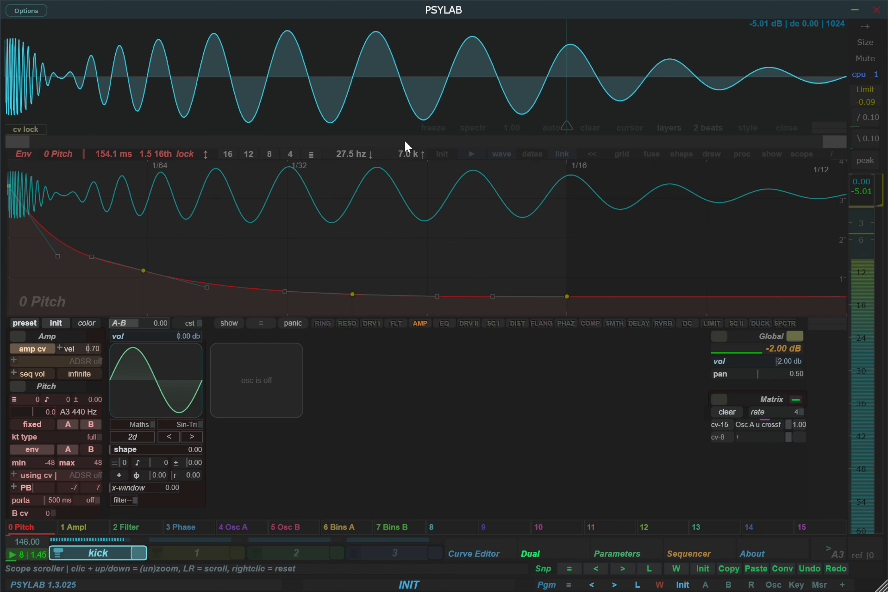
pyautogui.moveTo(413, 161); pyautogui.dragTo(423, 50)
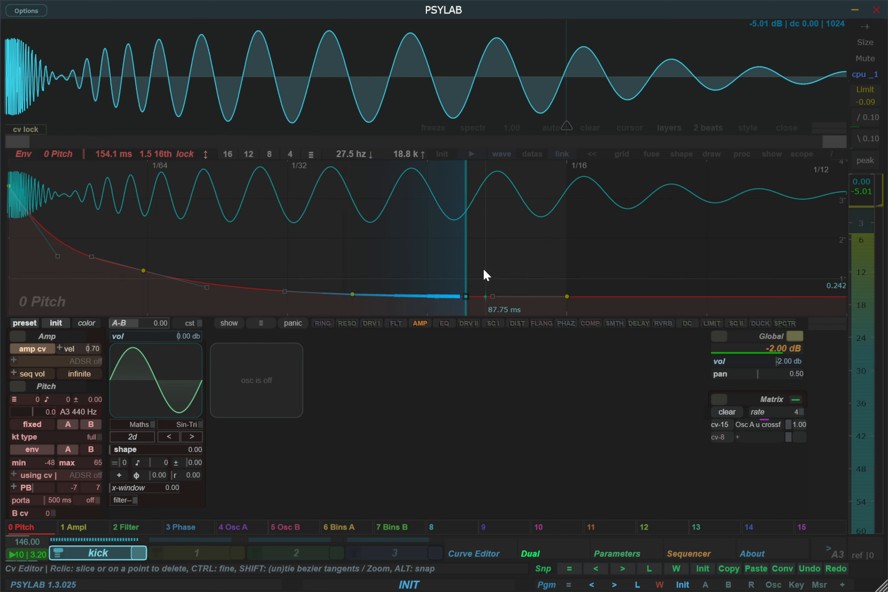
pyautogui.hotkey('ctrl', 'z')
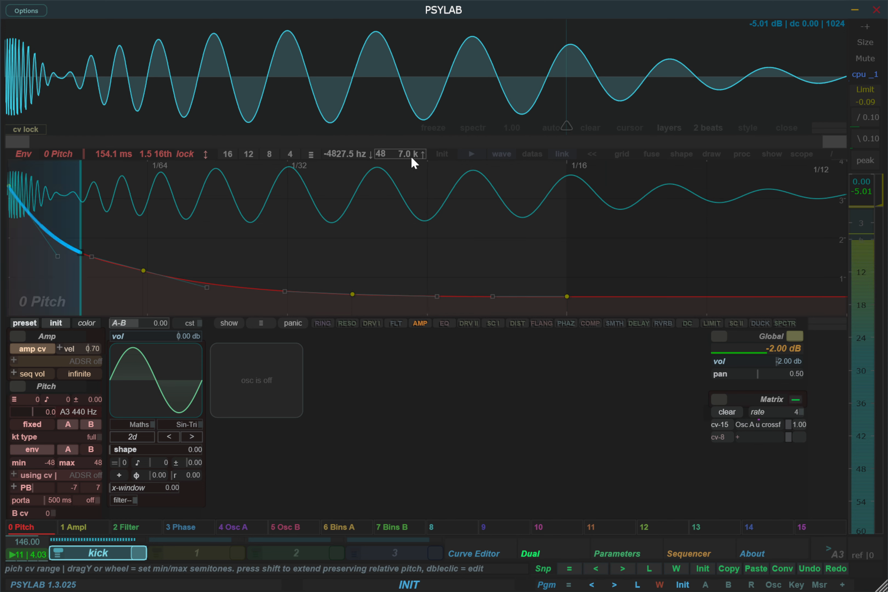
# - Extend the pitch curve's maximum to 72 semitones (28.2 kHz) while preserving the kick's relative pitch, trying 96 first
pyautogui.moveTo(412, 158); pyautogui.dragTo(426, 54)
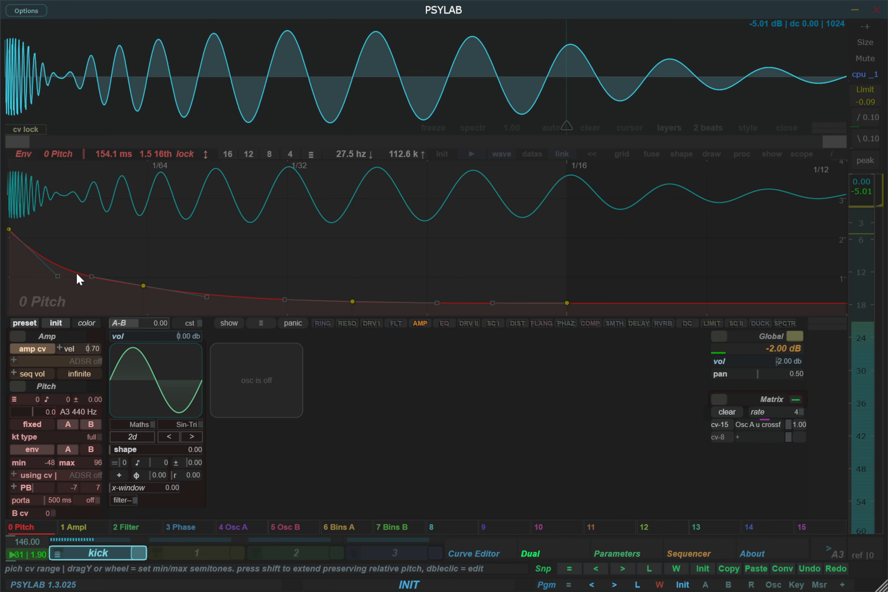
pyautogui.hotkey('ctrl', 'z')
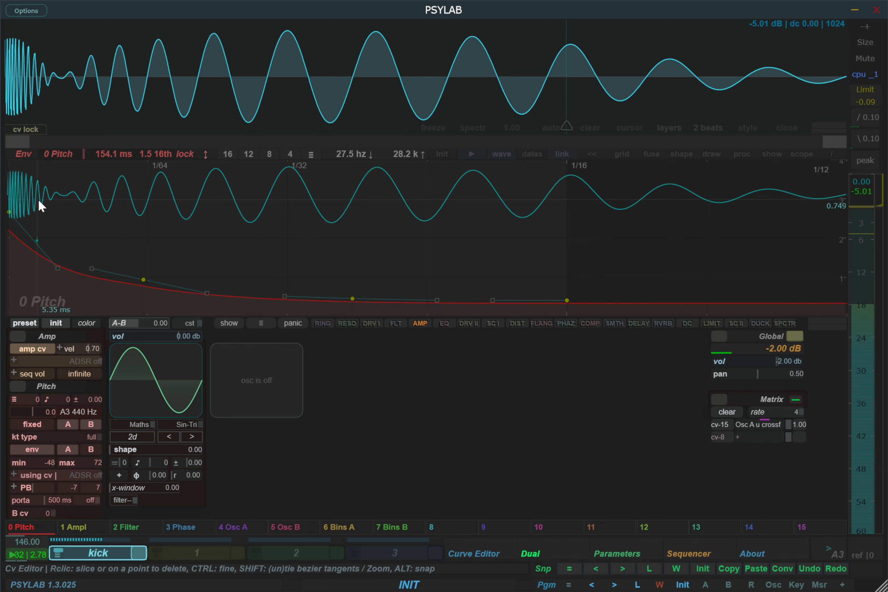
pyautogui.scroll(2, 40, 200)
pyautogui.scroll(-1, 42, 207)
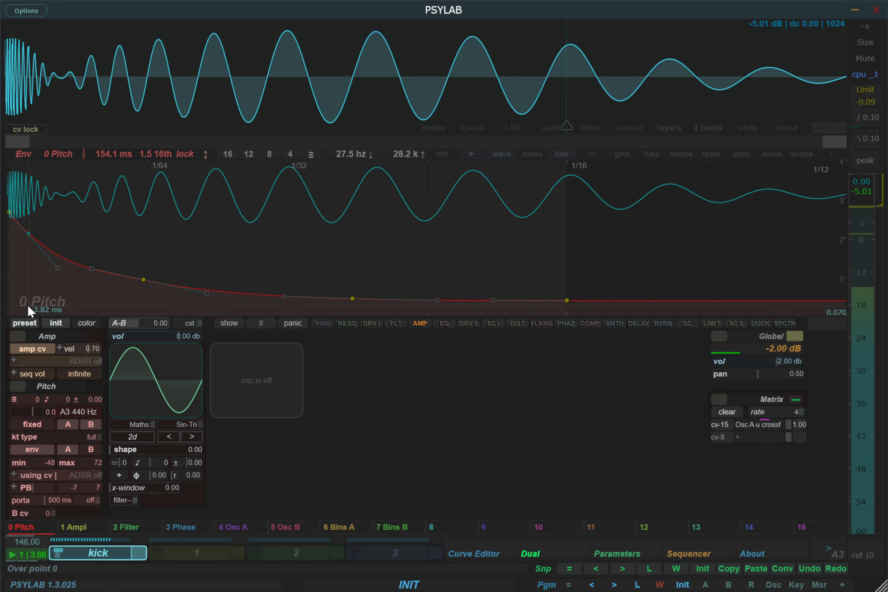
pyautogui.moveTo(28, 305); pyautogui.dragTo(363, 160)
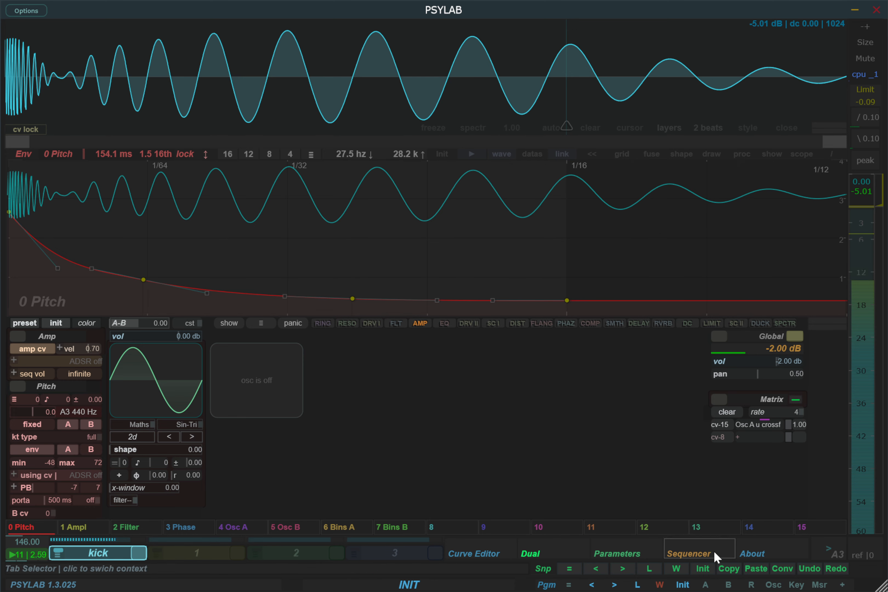
# - Tour the About, Sequencer, Parameters, Dual and Curve Editor views, enlarging the scope's height and shrinking it again
pyautogui.click(767, 553)
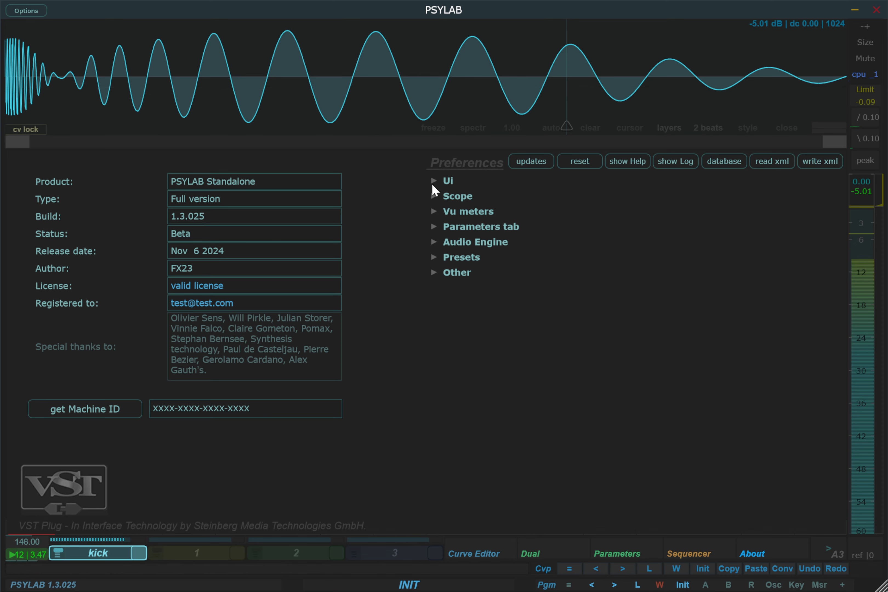
pyautogui.moveTo(833, 133); pyautogui.dragTo(845, 171)
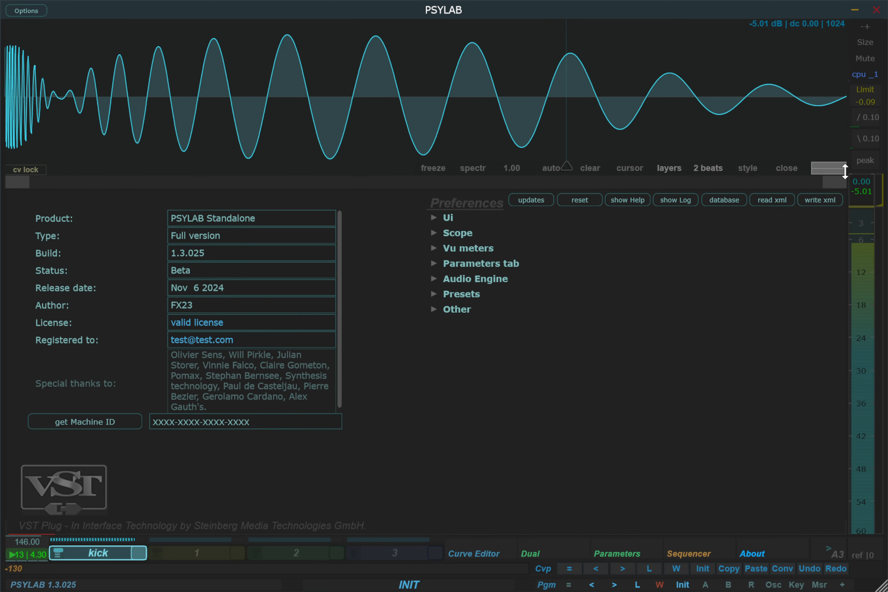
pyautogui.click(681, 548)
pyautogui.click(627, 553)
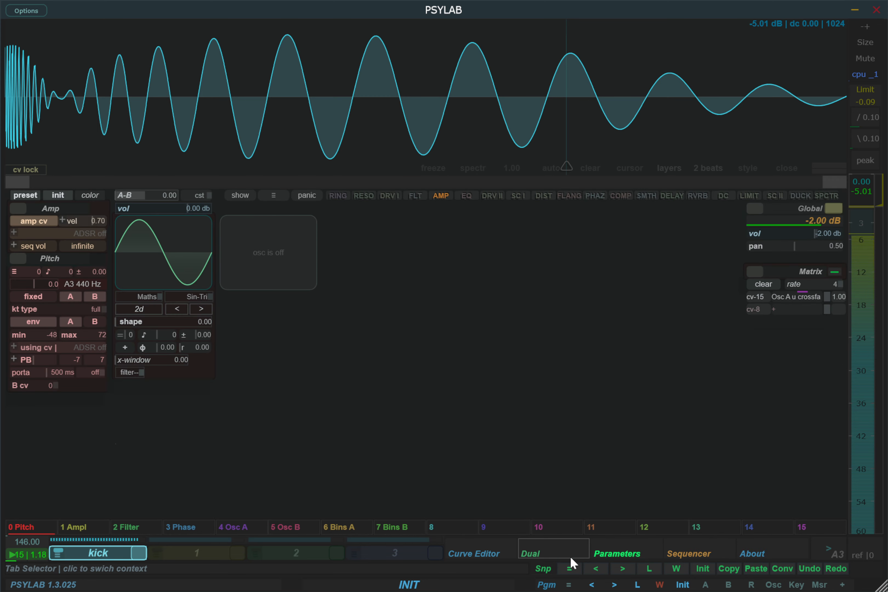
pyautogui.click(532, 554)
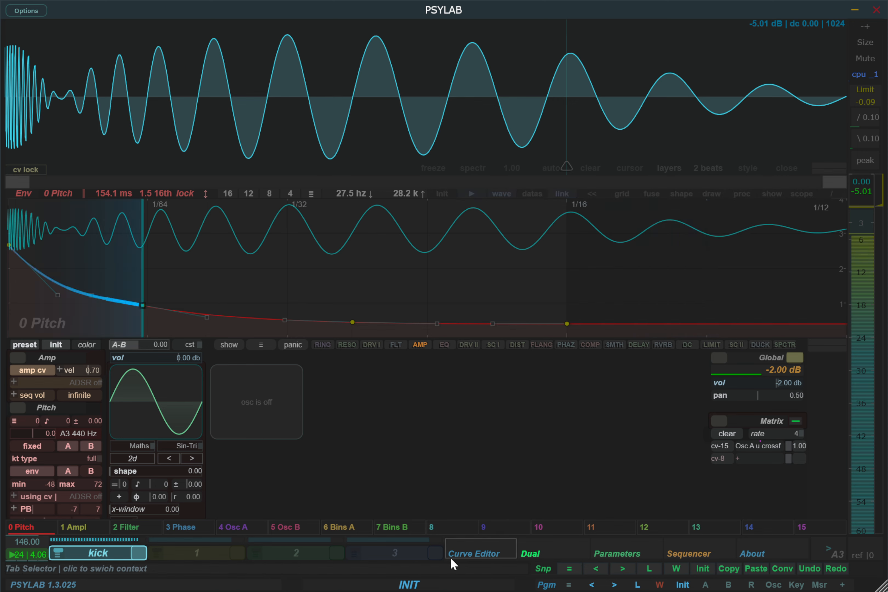
pyautogui.click(484, 558)
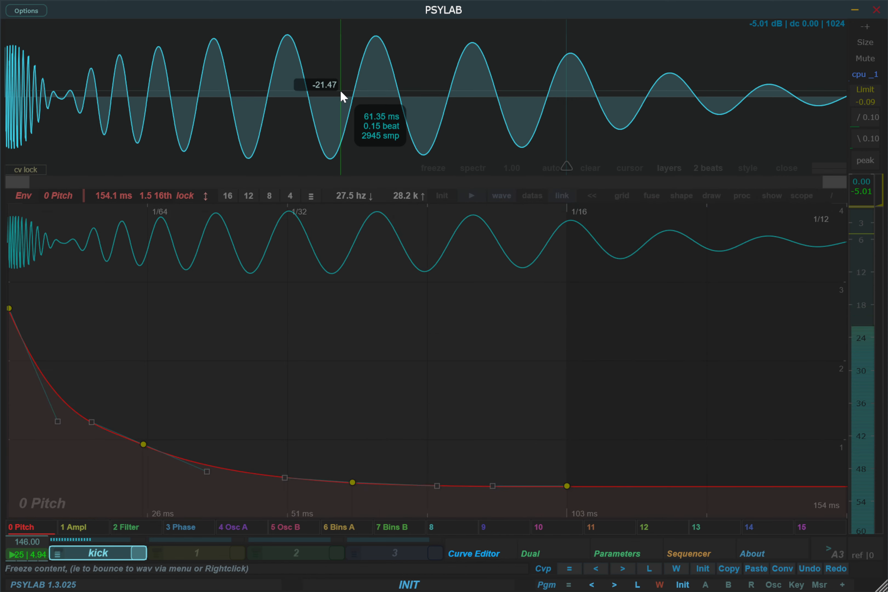
pyautogui.moveTo(830, 168); pyautogui.dragTo(832, 134)
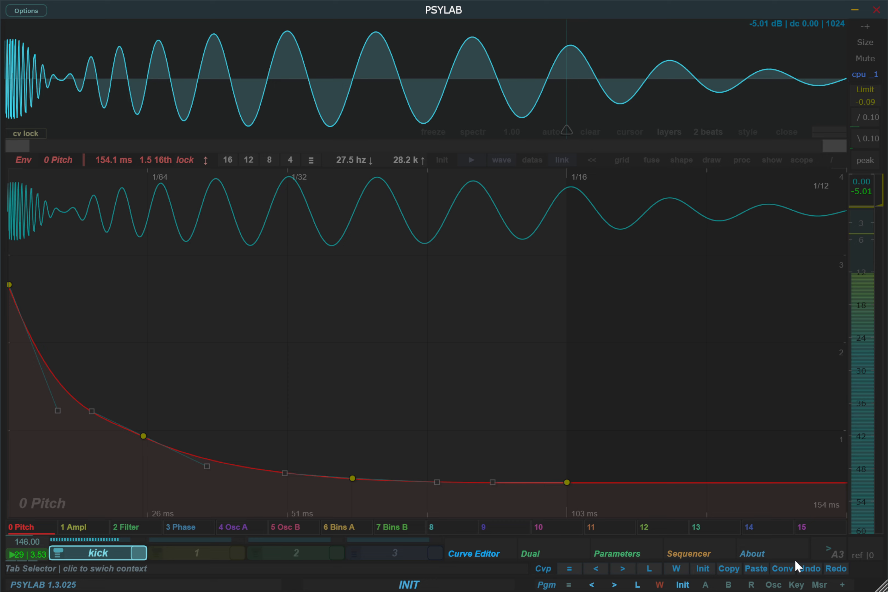
# - Set the layout type in the Ui preferences to 1) legacy layout
pyautogui.click(789, 550)
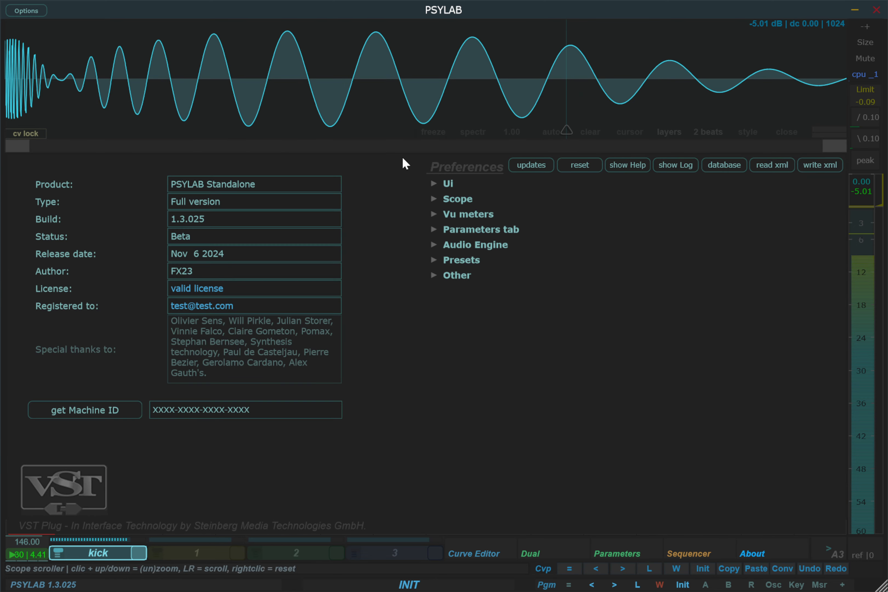
pyautogui.click(437, 184)
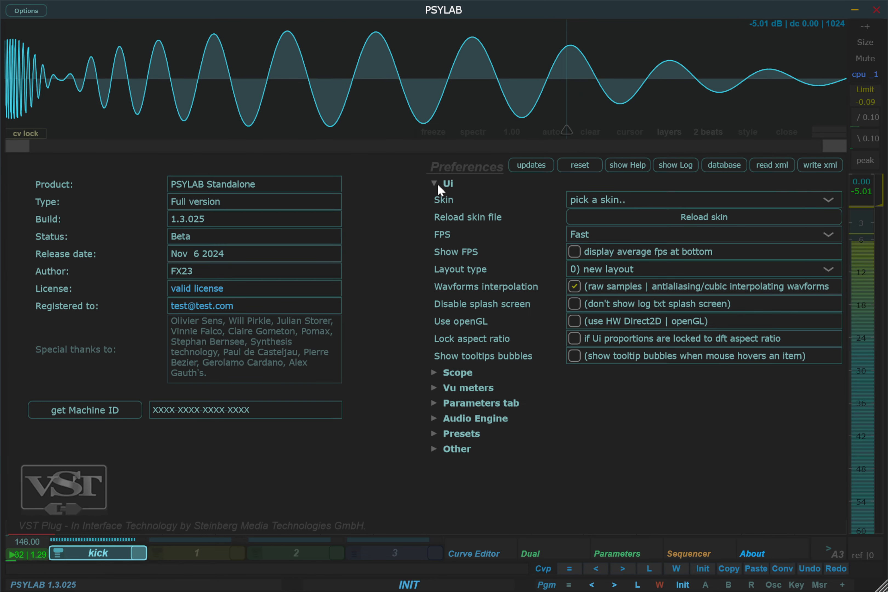
pyautogui.click(628, 303)
# - Look through the sequencer, curve editor and parameters in the legacy layout, selecting sound slot 1 and returning to the kick
pyautogui.click(673, 185)
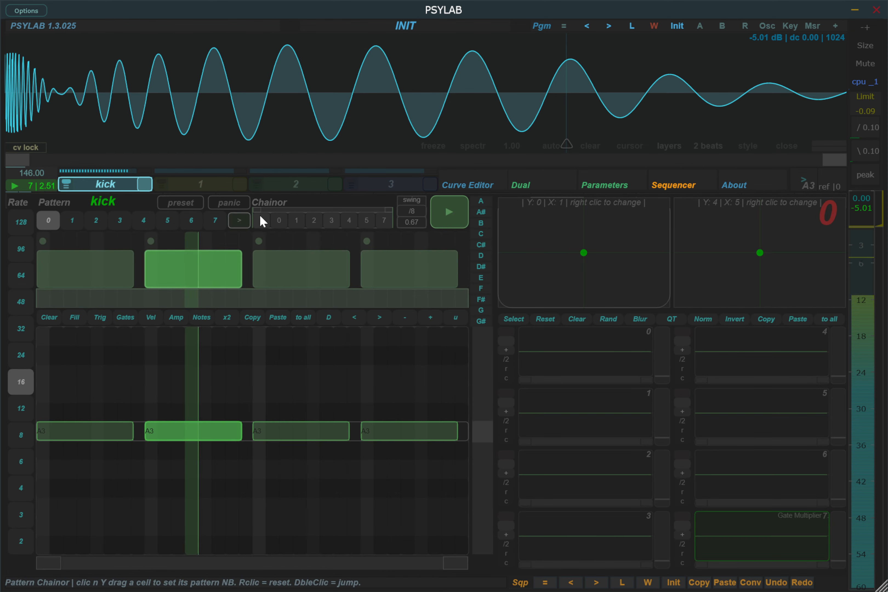
pyautogui.click(213, 183)
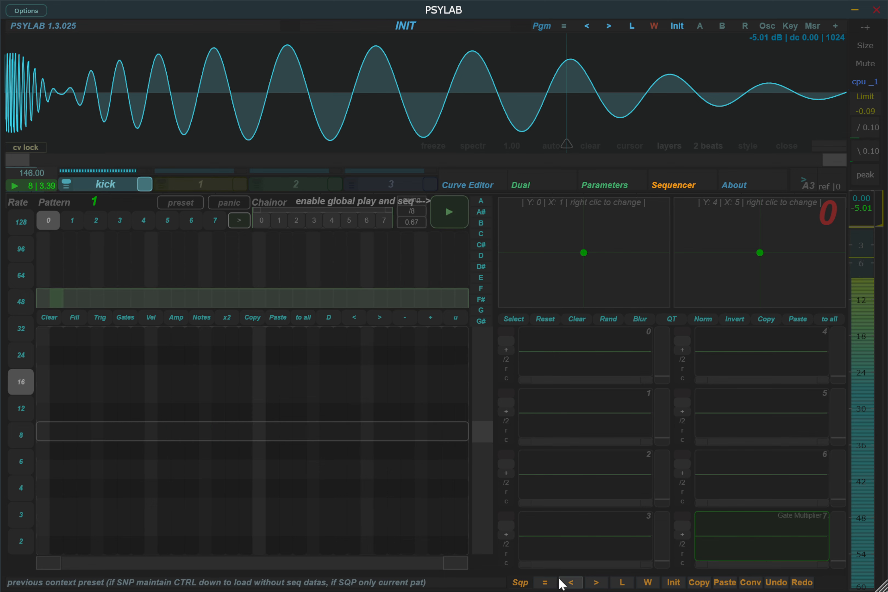
pyautogui.click(549, 183)
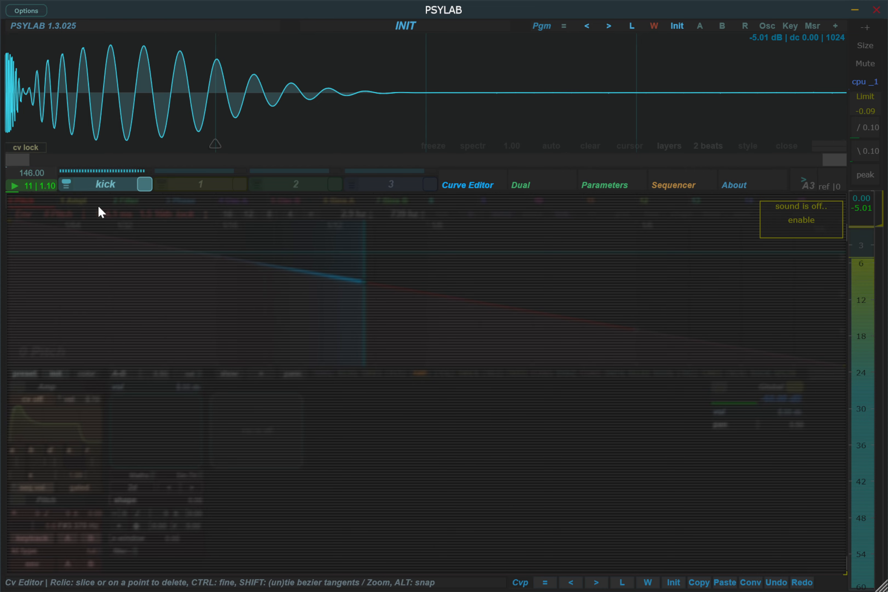
pyautogui.click(93, 184)
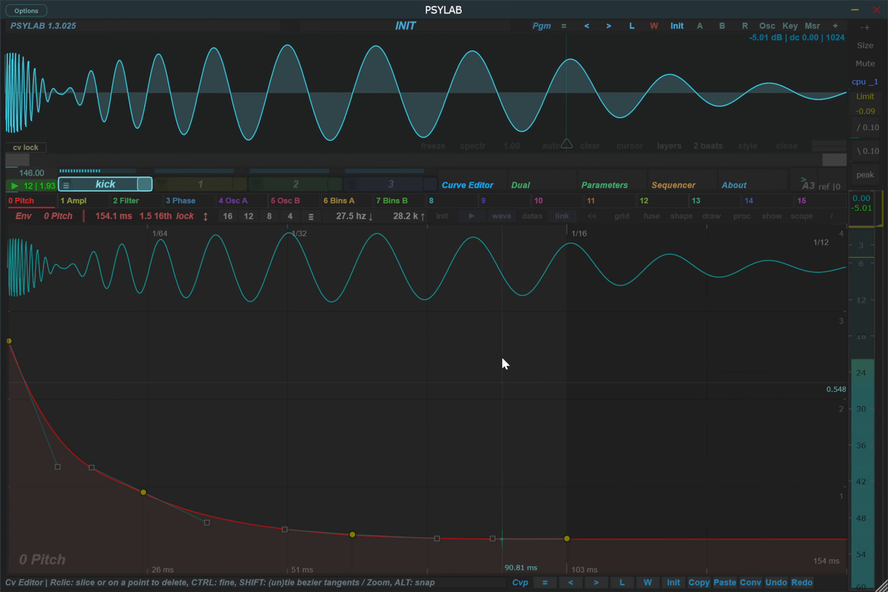
pyautogui.click(598, 189)
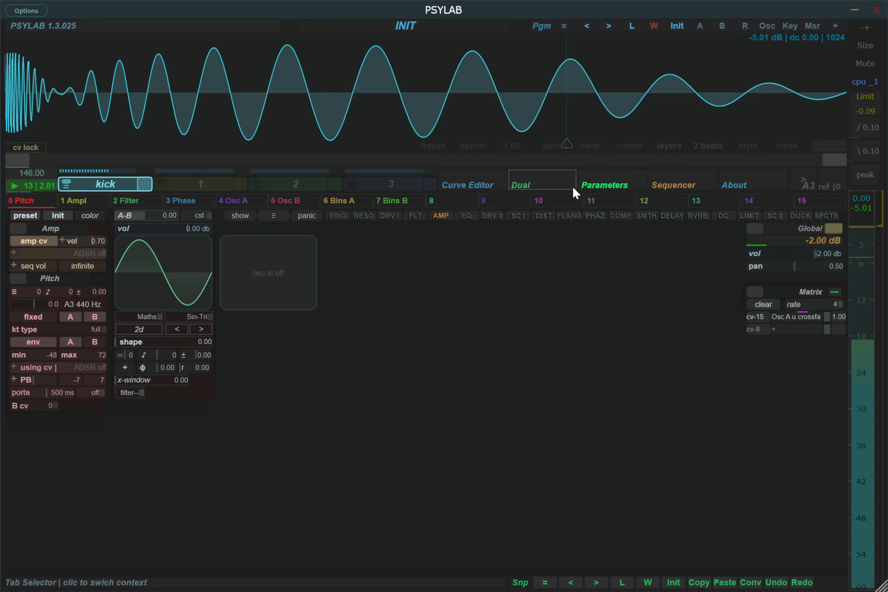
# - Set the layout type preference back to 0) new layout and disable the tooltip bubbles
pyautogui.click(761, 182)
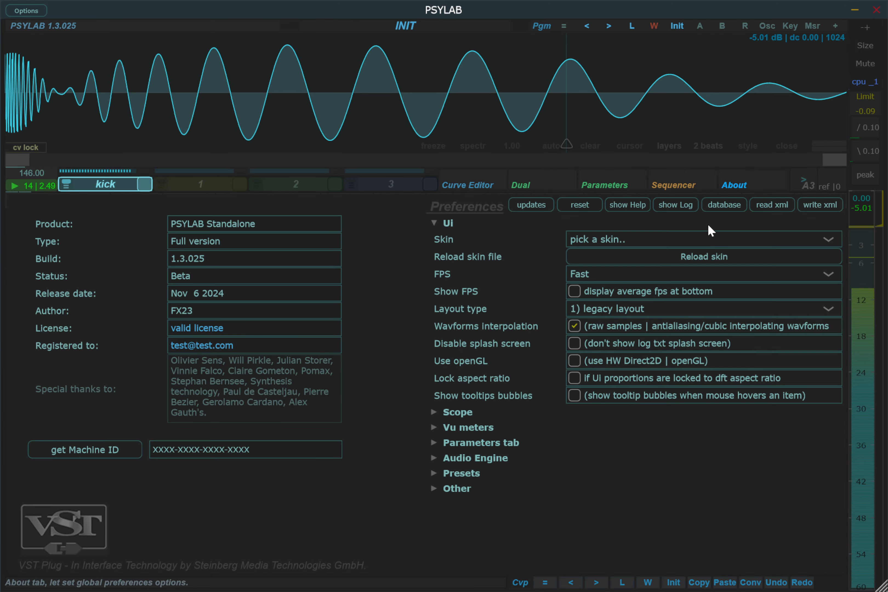
pyautogui.click(576, 308)
pyautogui.click(607, 323)
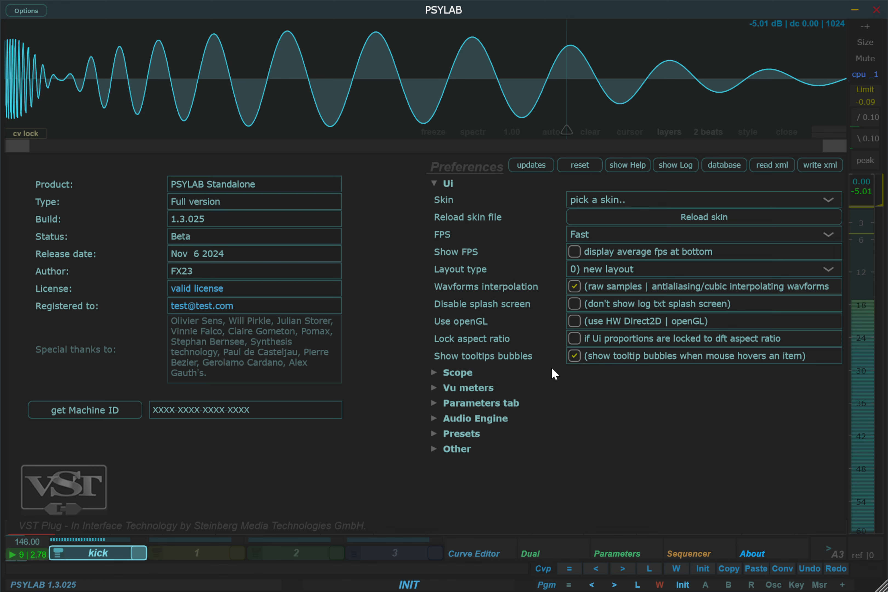
pyautogui.click(575, 357)
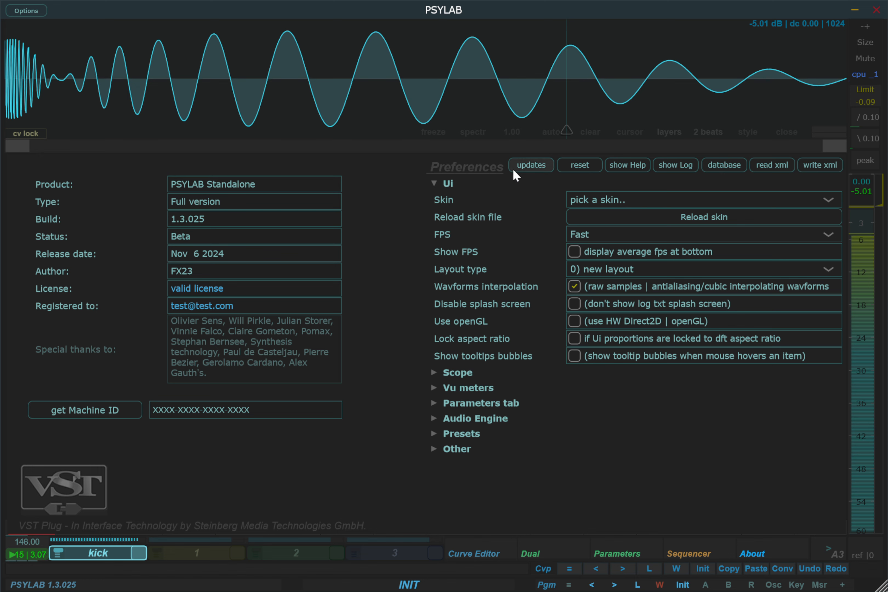
# - Return to the curve editor and move the scope's phase realign marker from 1/16 to the waveform trough just before 1/32
pyautogui.click(533, 553)
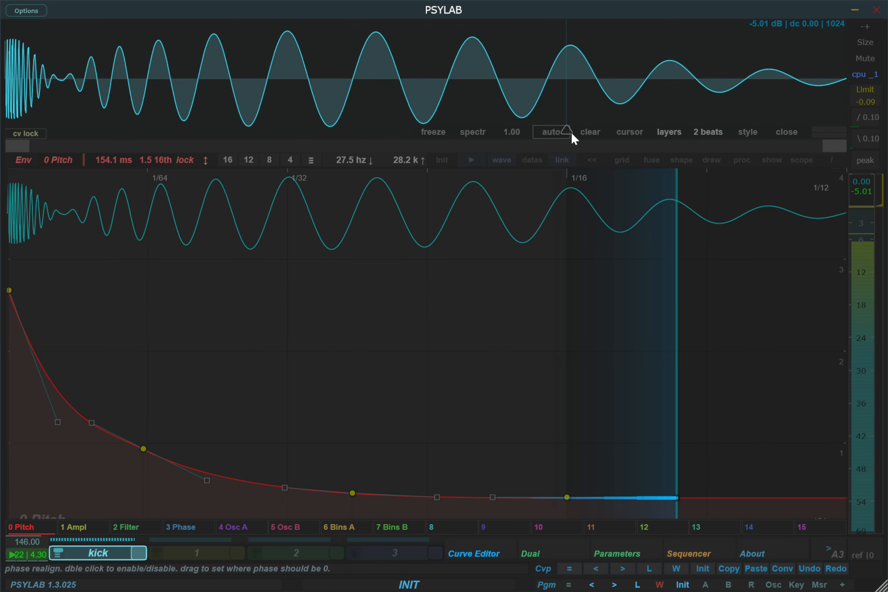
pyautogui.moveTo(568, 132)
pyautogui.mouseDown()
pyautogui.moveTo(205, 107)
pyautogui.moveTo(240, 120)
pyautogui.moveTo(242, 130)
pyautogui.mouseUp()
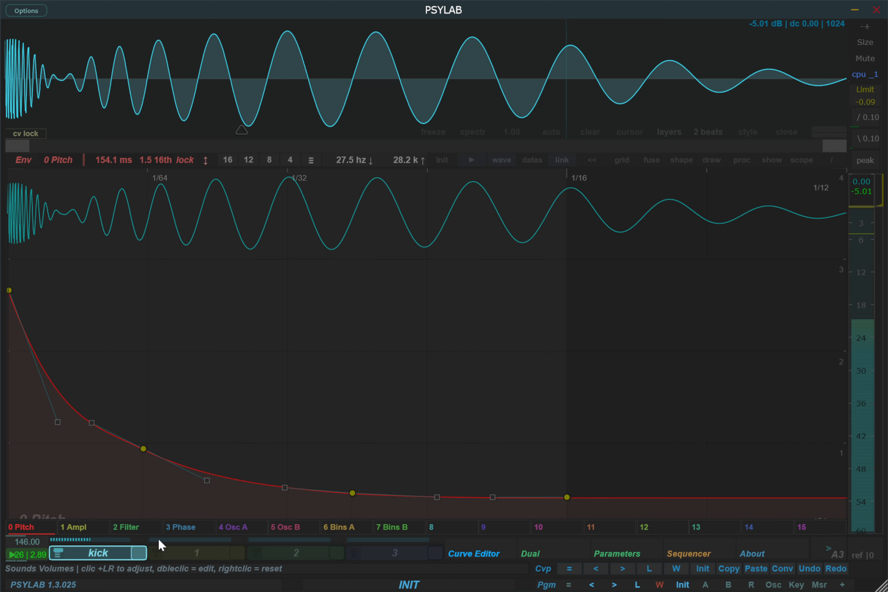
# - Select sound slot 1 and load the program preset 063 KB KT phase
pyautogui.click(207, 553)
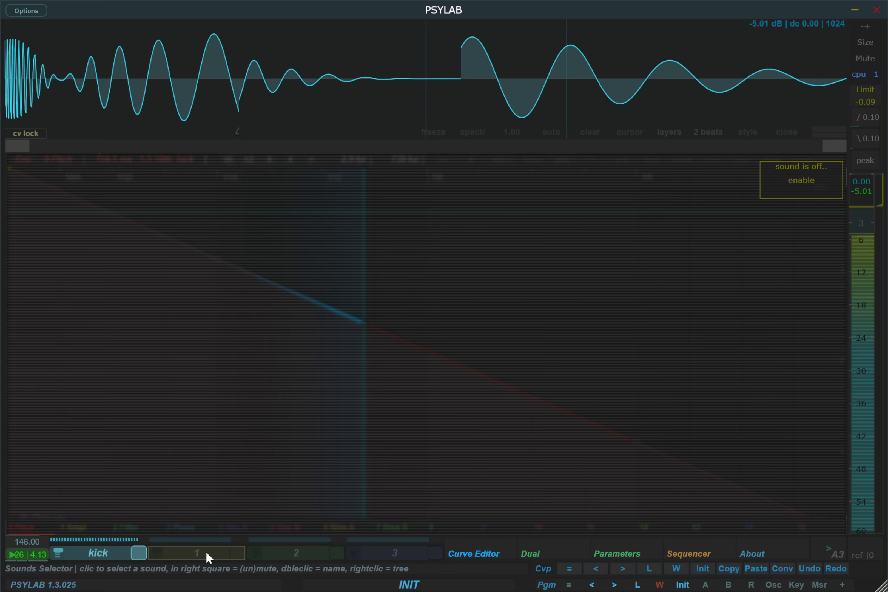
pyautogui.click(404, 585)
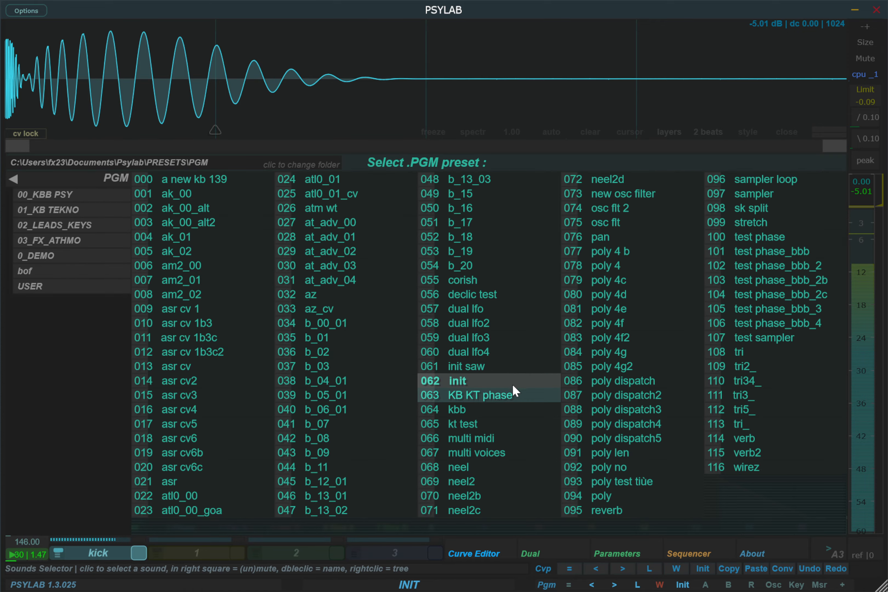
pyautogui.click(510, 395)
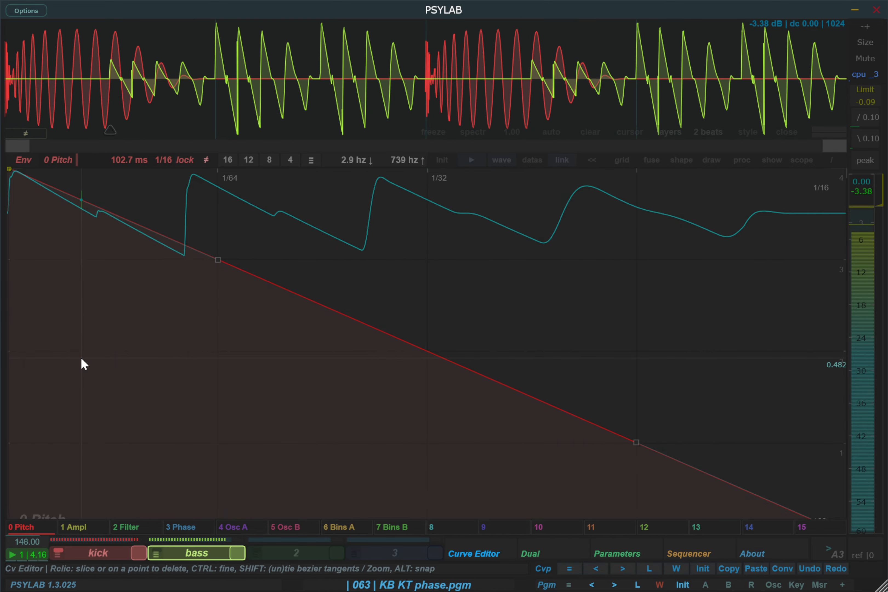
# - Review the bass and kick parameters and slightly lower the starting point of the kick's pitch curve in the curve editor
pyautogui.click(616, 553)
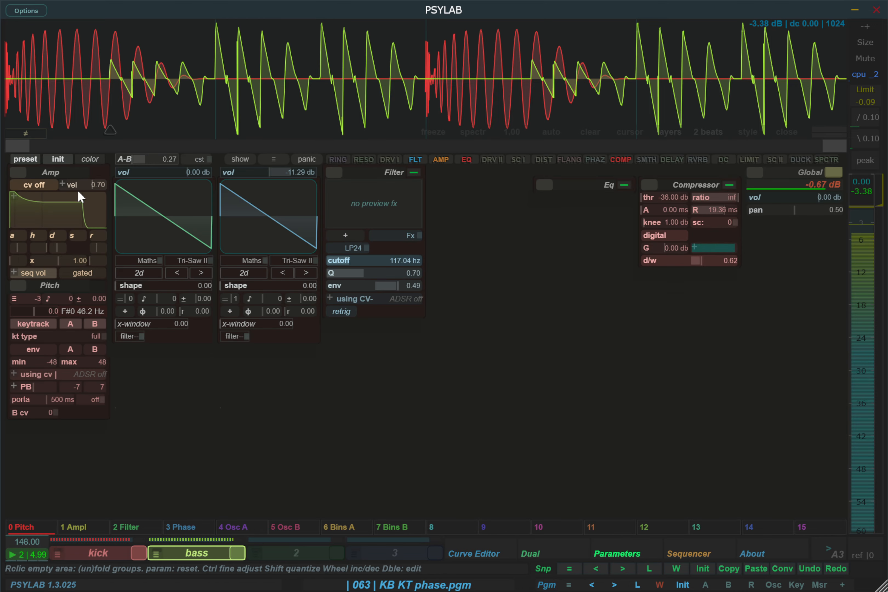
pyautogui.click(100, 558)
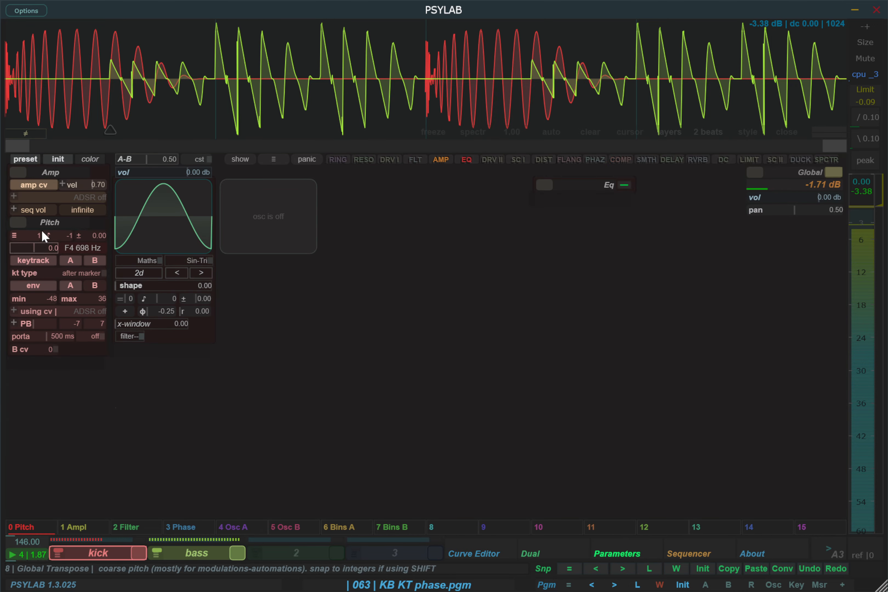
pyautogui.click(474, 553)
pyautogui.moveTo(9, 244); pyautogui.dragTo(9, 256)
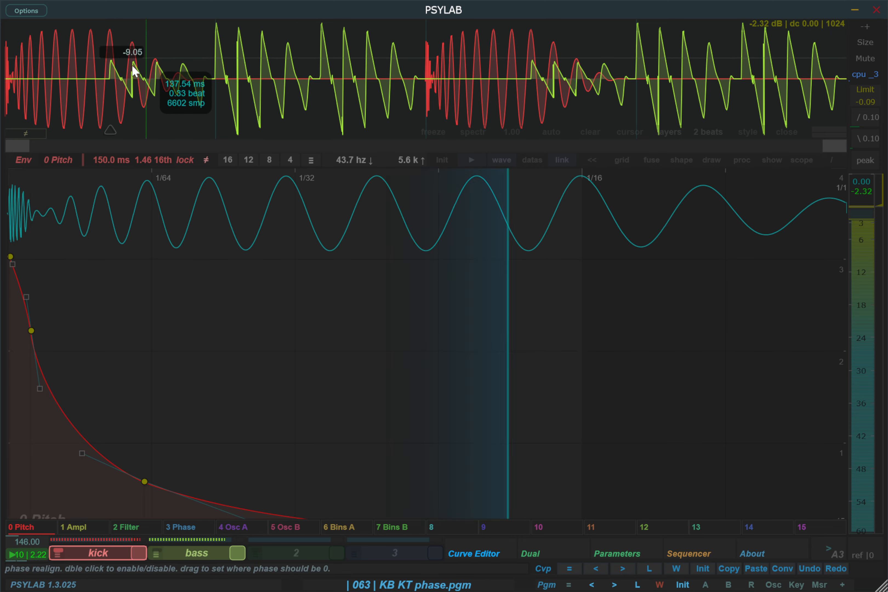
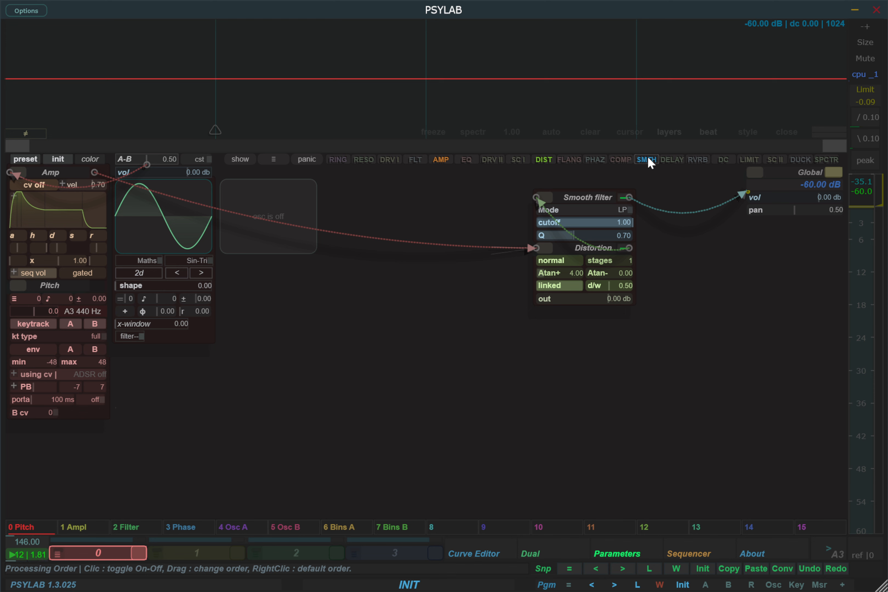
# - Move the smooth filter ahead of the distortion in the processing order and fold all active parameter groups
pyautogui.moveTo(651, 163); pyautogui.dragTo(534, 177)
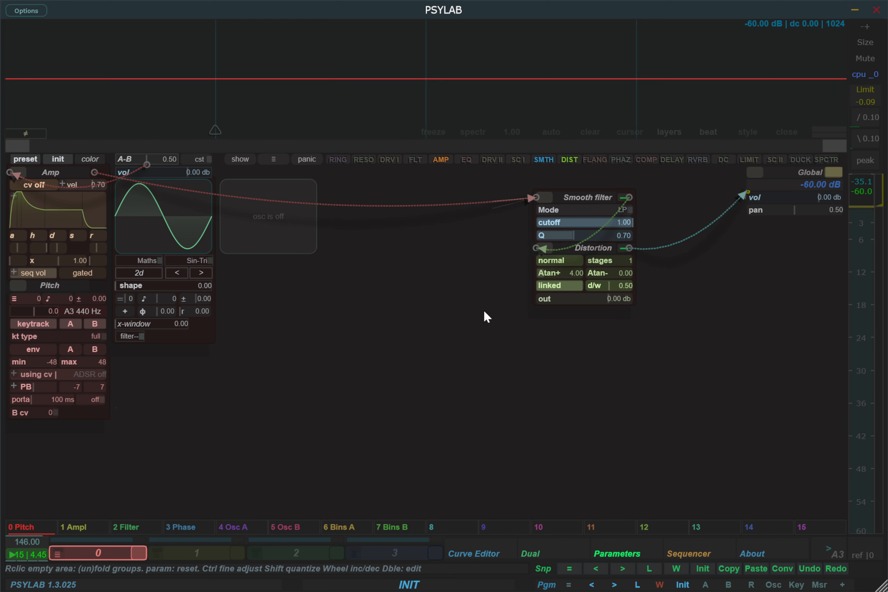
pyautogui.click(274, 159)
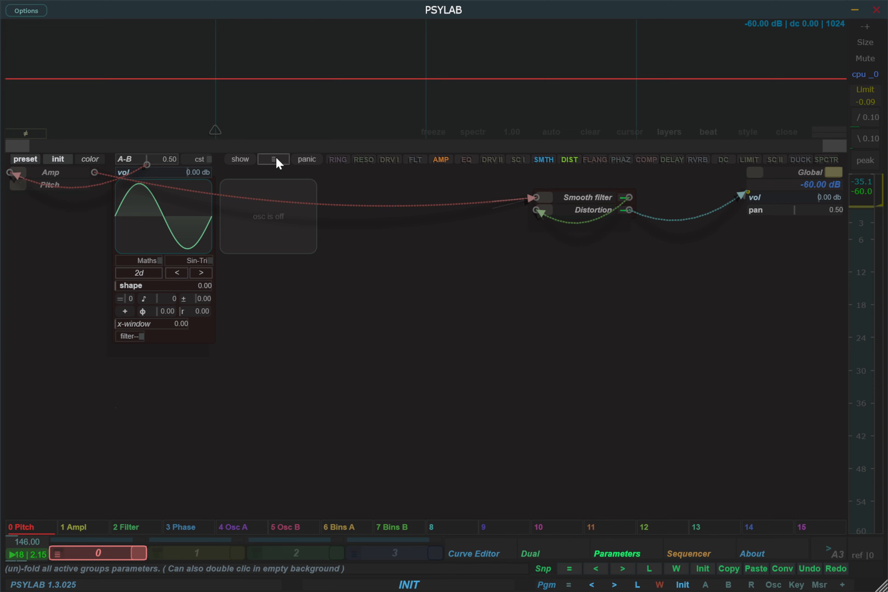
pyautogui.click(274, 160)
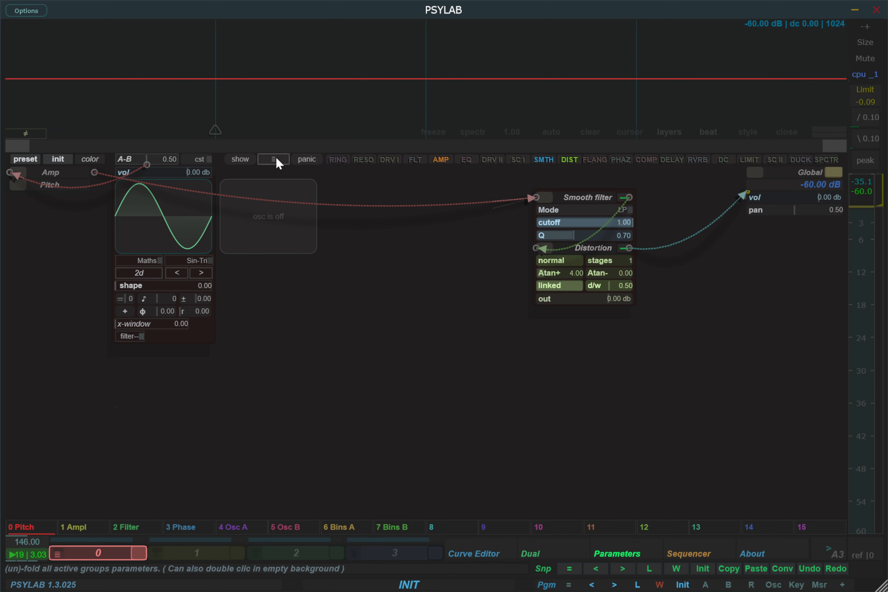
pyautogui.click(274, 160)
pyautogui.rightClick(361, 393)
pyautogui.rightClick(359, 389)
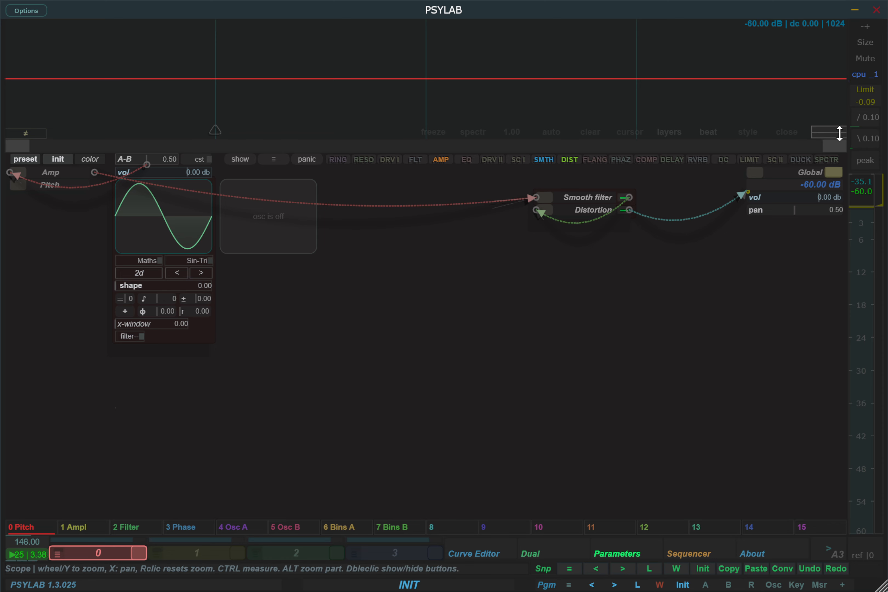
# - Enlarge the scope's height and display the inactive parameter groups too, with the signal-routing arrows hidden
pyautogui.moveTo(840, 133); pyautogui.dragTo(839, 201)
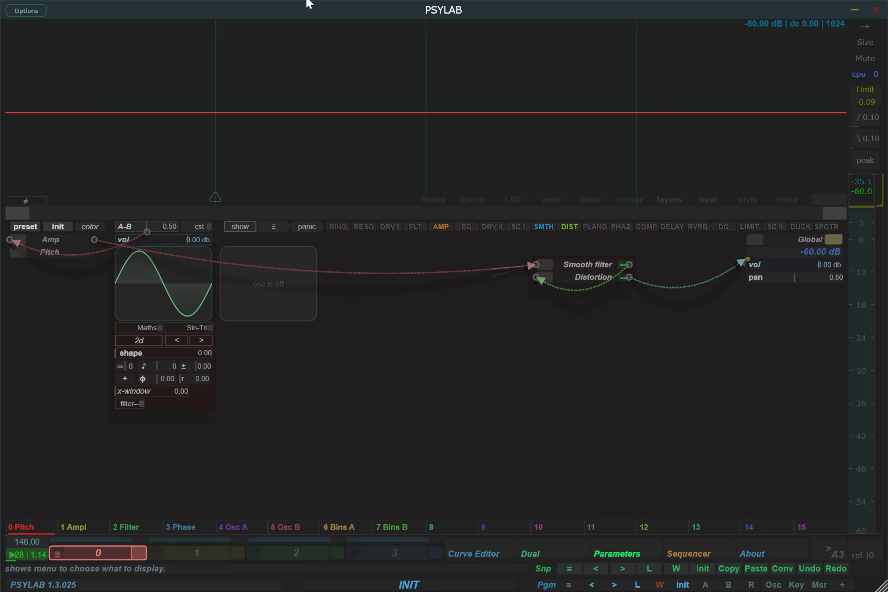
pyautogui.click(240, 226)
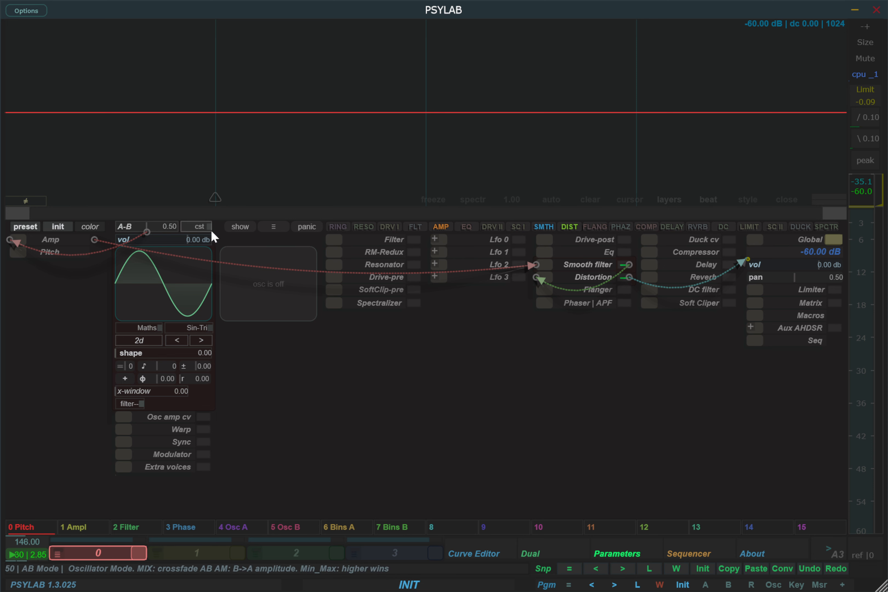
pyautogui.click(241, 231)
pyautogui.click(264, 220)
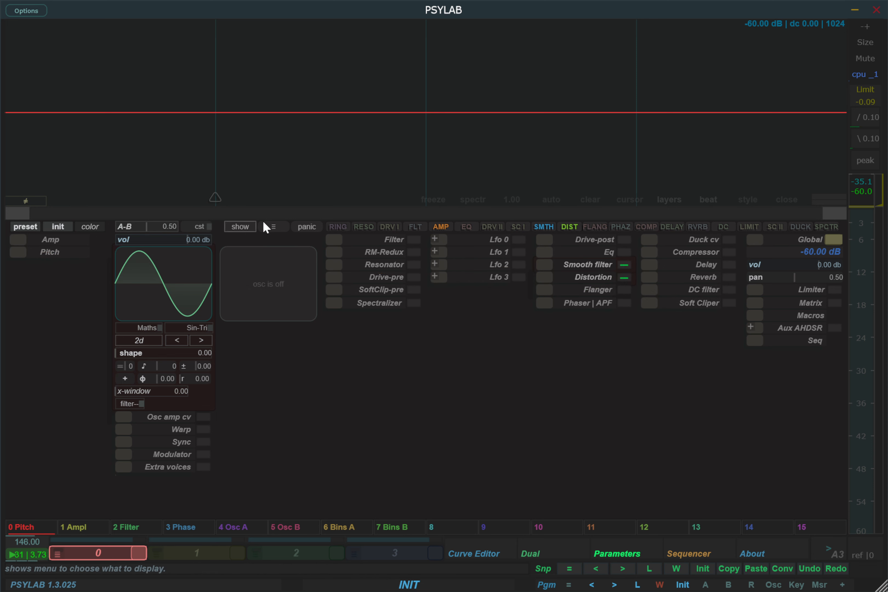
# - Turn off the smooth filter and the distortion
pyautogui.click(624, 265)
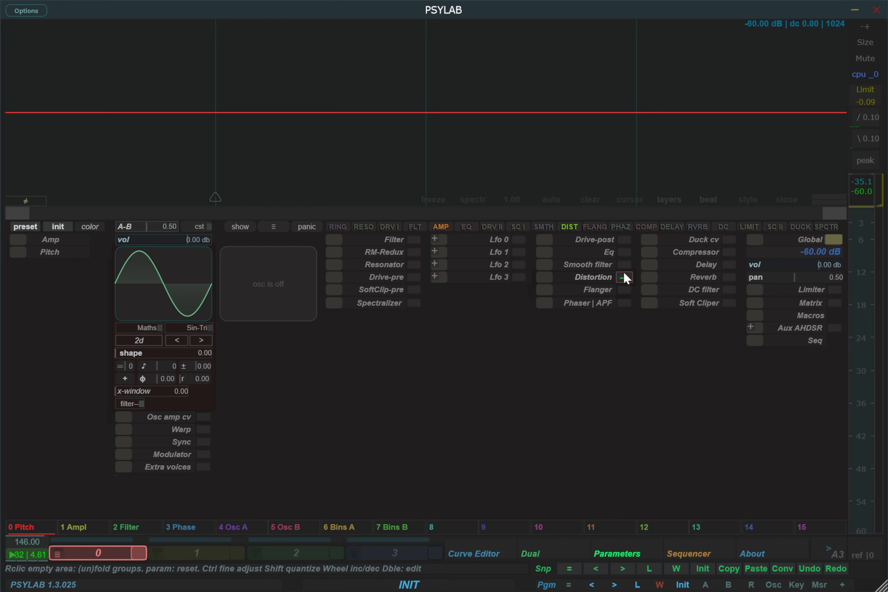
pyautogui.click(624, 277)
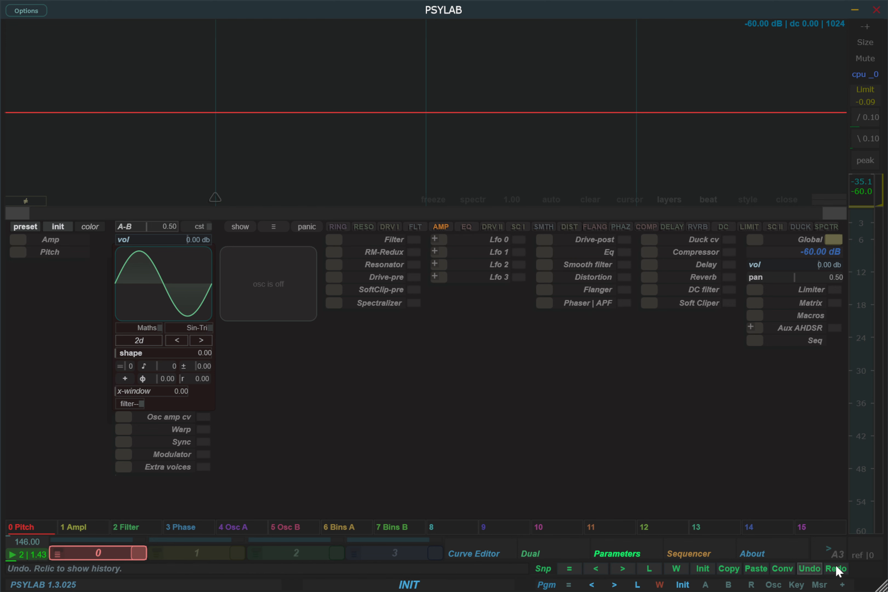
# - Audition the note with the Global pan at its default, 0.00 and 1.00, and reset the pan to 0.50
pyautogui.click(834, 552)
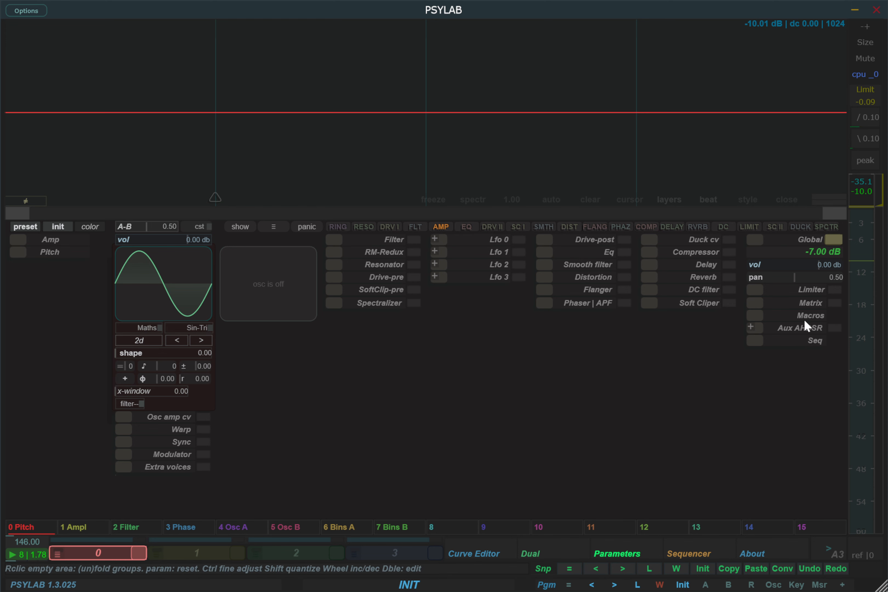
pyautogui.moveTo(787, 276); pyautogui.dragTo(755, 293)
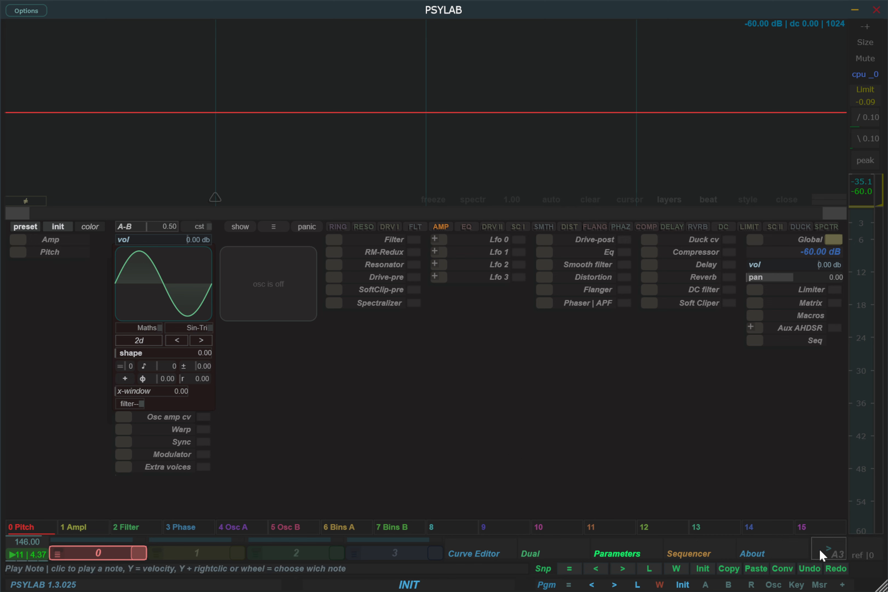
pyautogui.click(836, 547)
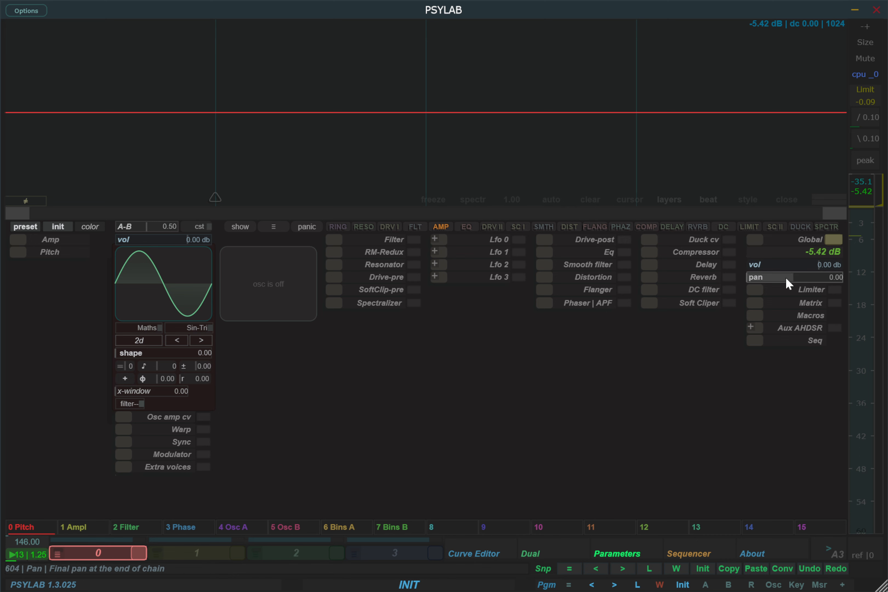
pyautogui.moveTo(785, 277); pyautogui.dragTo(886, 278)
pyautogui.click(828, 548)
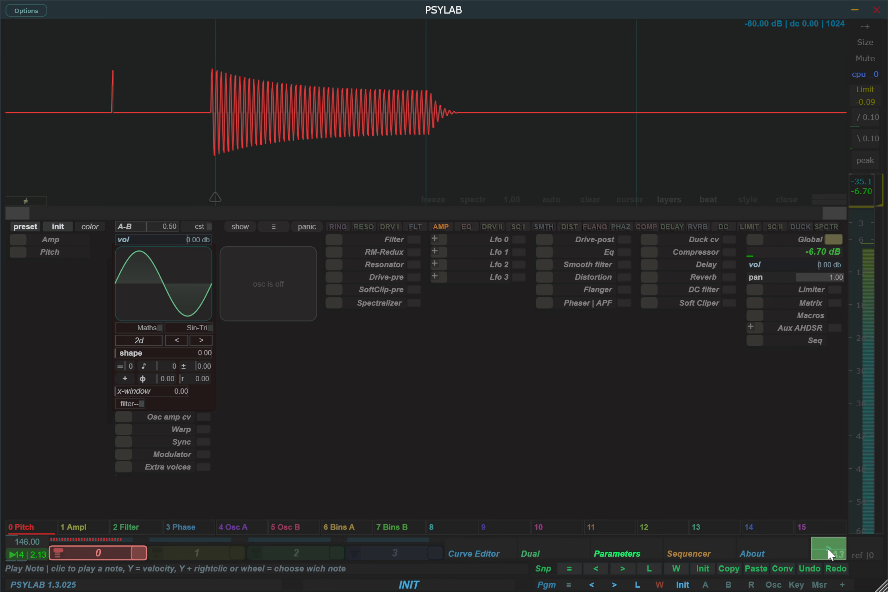
pyautogui.rightClick(809, 278)
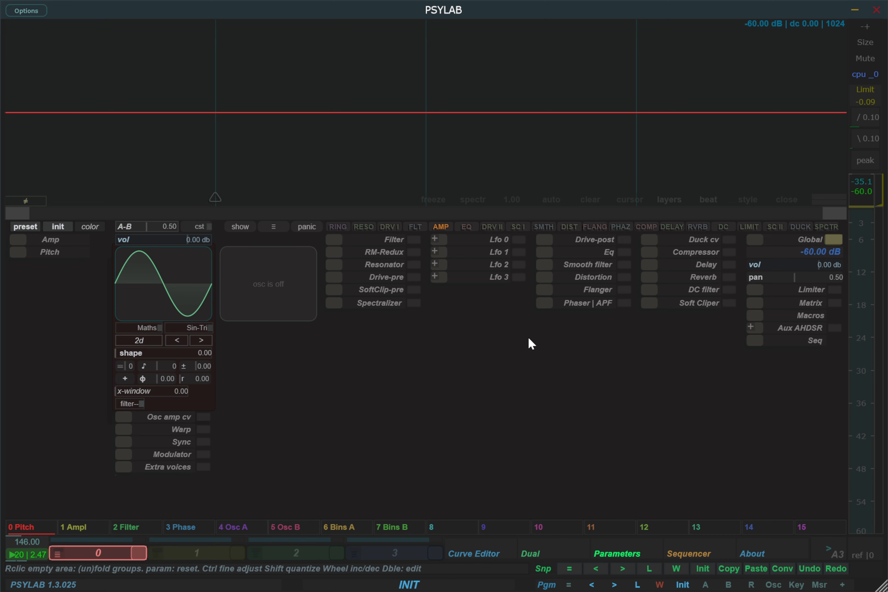
# - Unfold the Global parameter group and set the poly type to poly 4
pyautogui.click(753, 241)
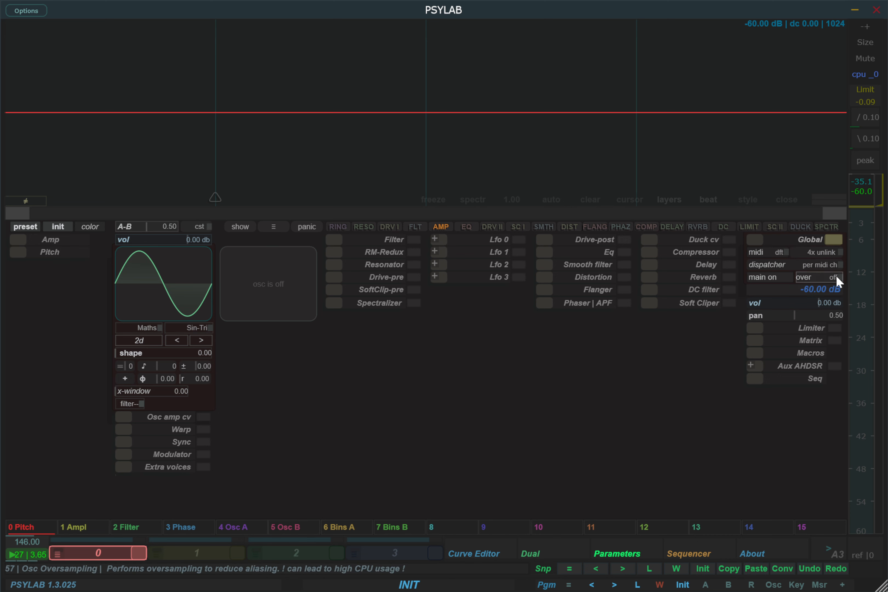
pyautogui.click(799, 253)
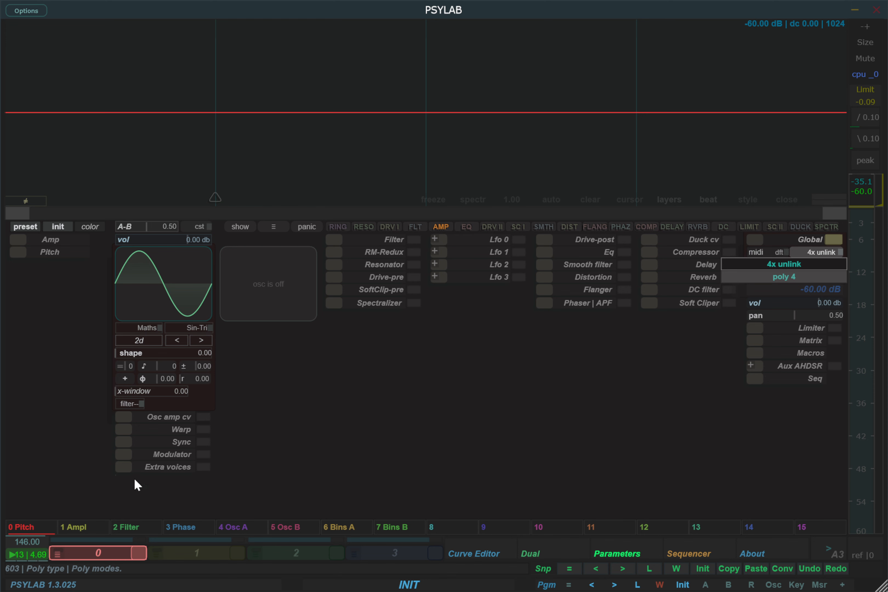
pyautogui.click(565, 435)
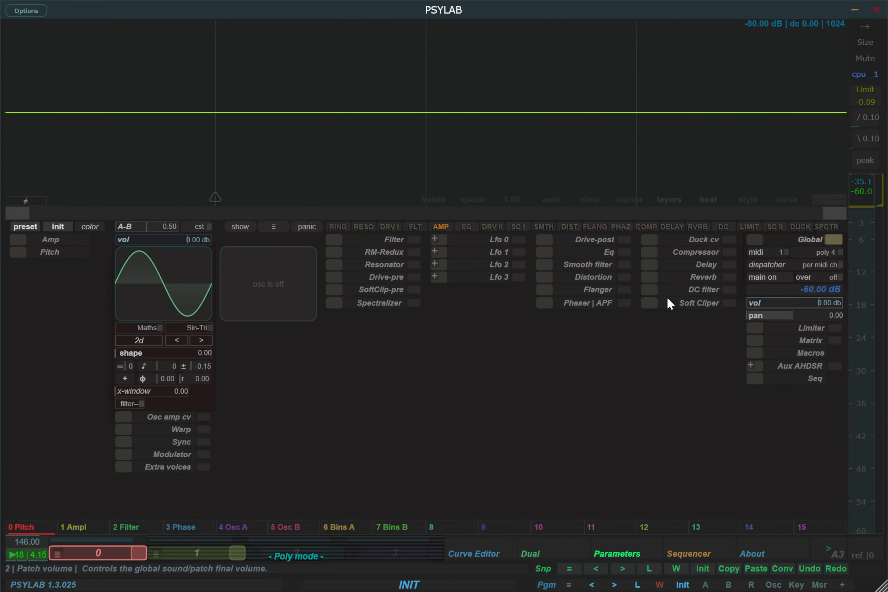
# - Compare the pan, fine pitch and phase settings of sounds 0 and 1, ending on sound 0
pyautogui.click(202, 550)
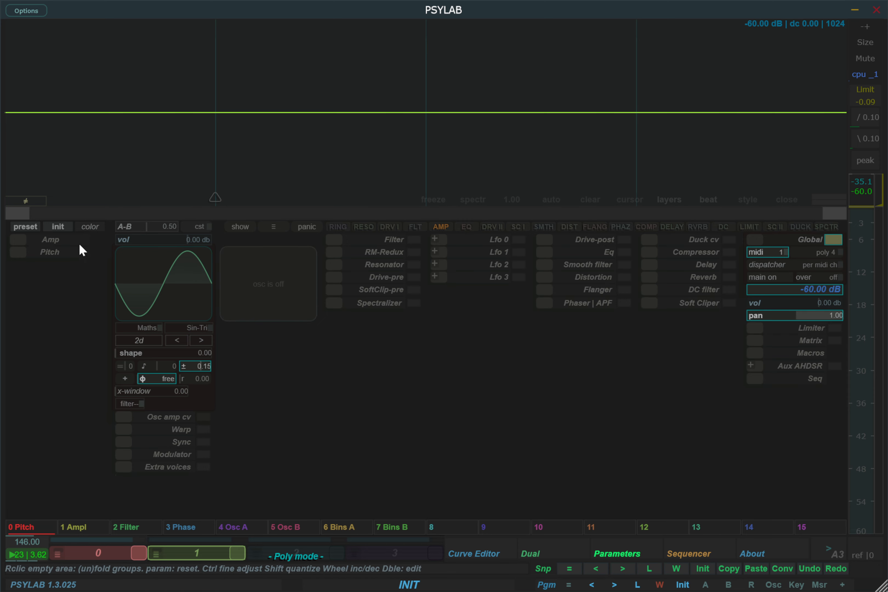
pyautogui.doubleClick(782, 317)
pyautogui.moveTo(797, 314); pyautogui.dragTo(810, 314)
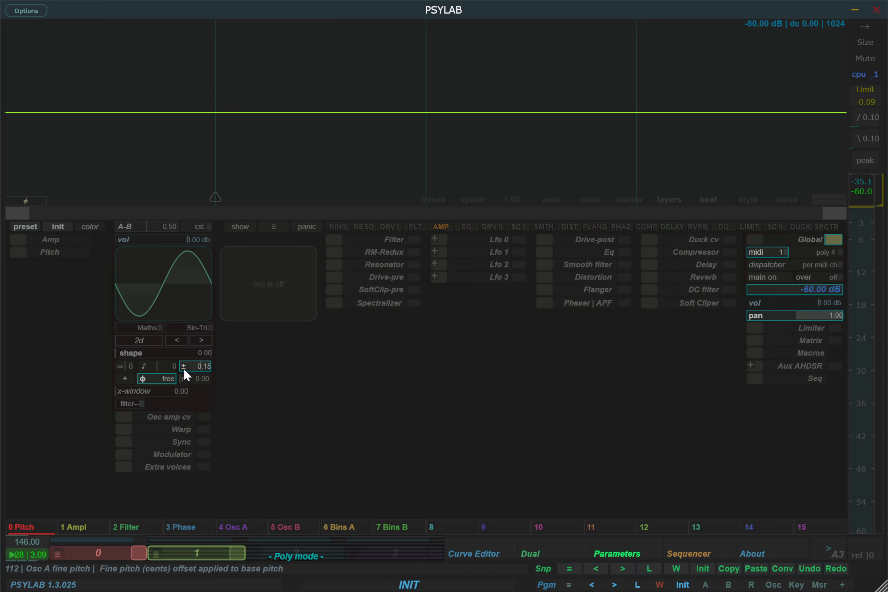
pyautogui.click(96, 554)
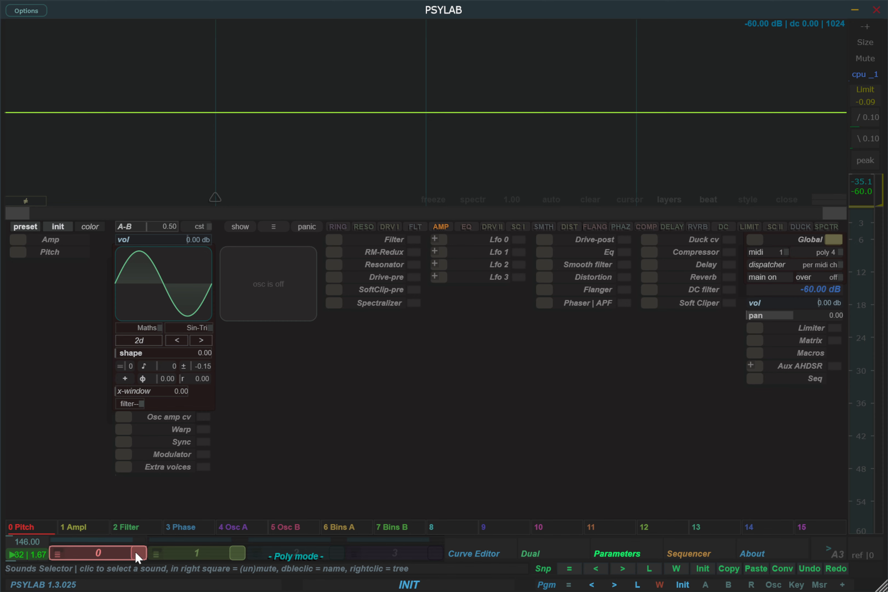
pyautogui.click(181, 552)
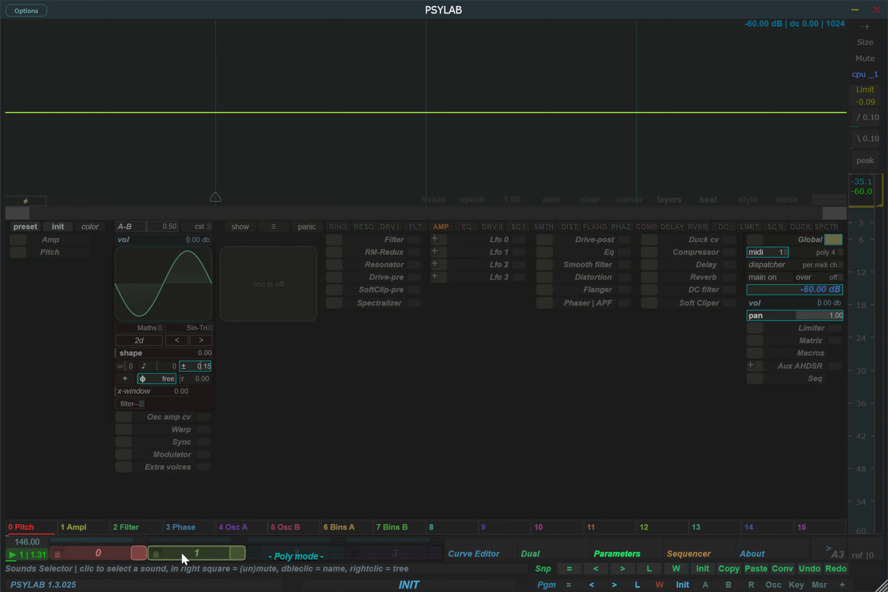
pyautogui.click(107, 560)
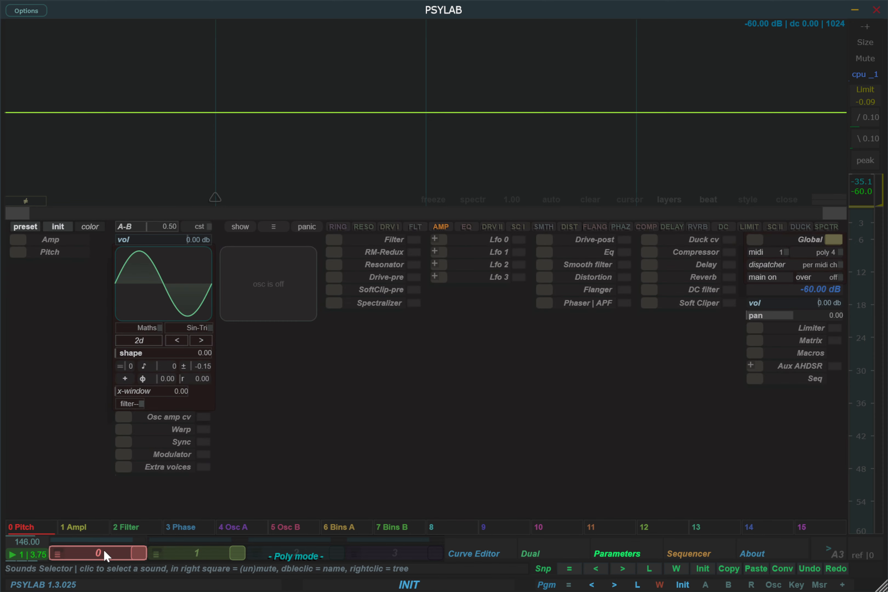
# - Set sound 0's oscillator to Tri-Saw II with shape 1.00 and octave -2, and play a note
pyautogui.click(204, 339)
pyautogui.moveTo(156, 353); pyautogui.dragTo(309, 326)
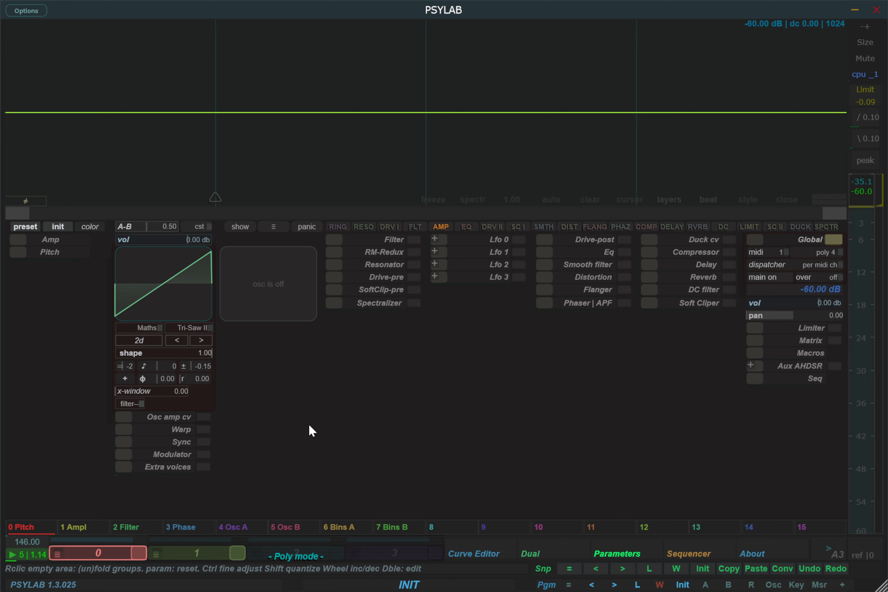
pyautogui.click(820, 551)
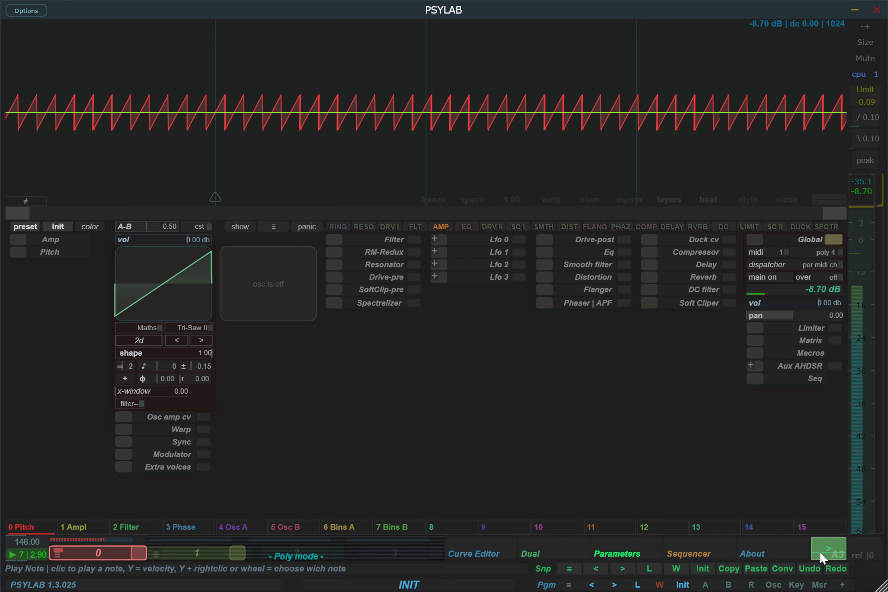
# - Play the note with sound 1 selected and return to sound 0
pyautogui.click(190, 551)
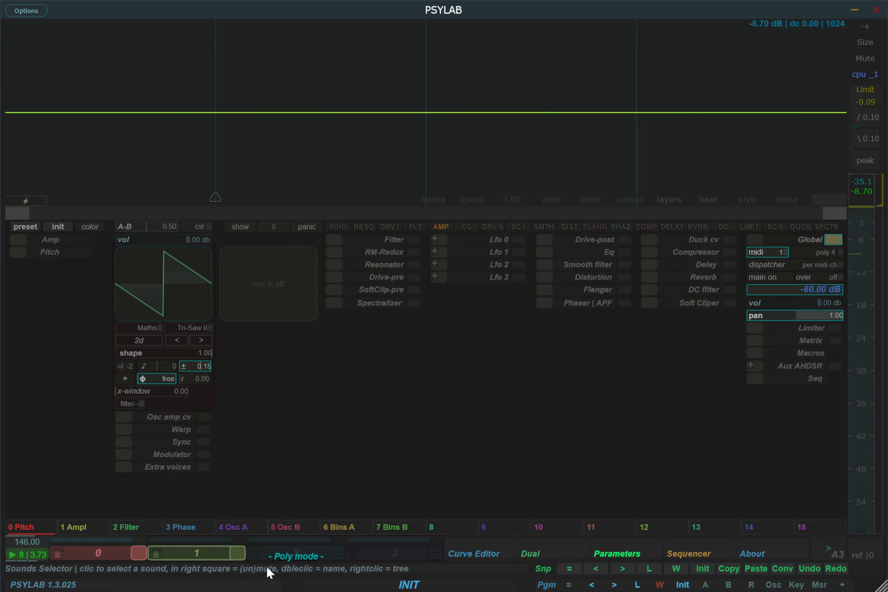
pyautogui.click(827, 549)
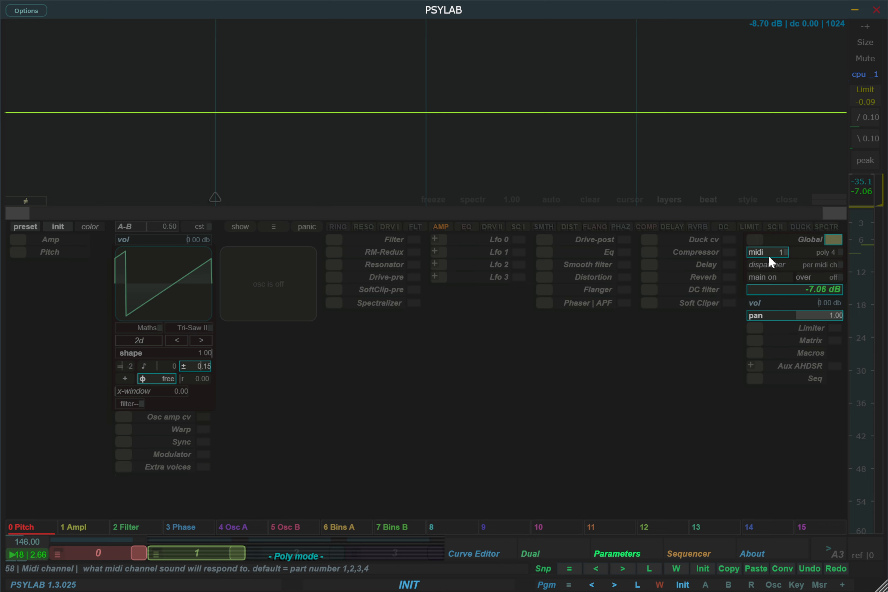
pyautogui.click(104, 552)
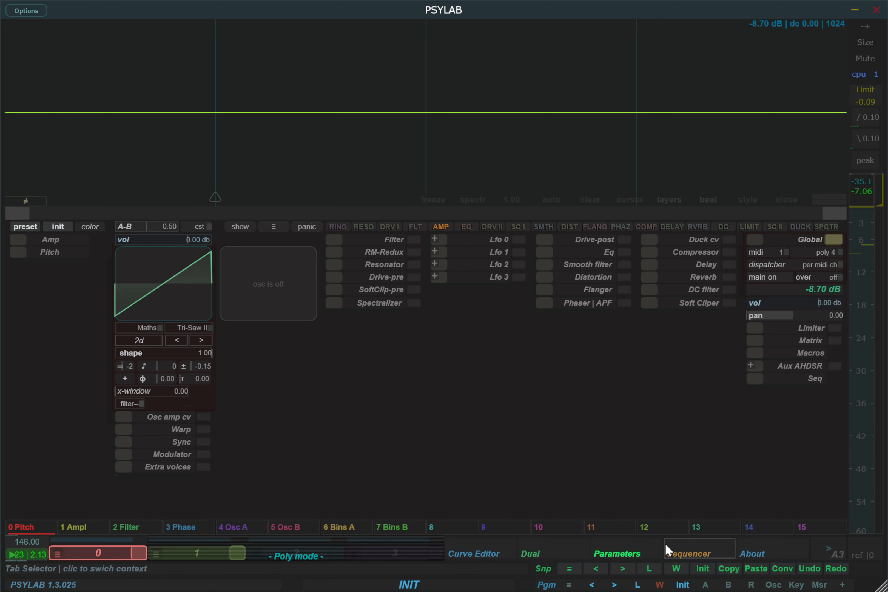
# - Open the sequencer, fill pattern 0 with four A3 triggers, and enable sequence playback
pyautogui.click(678, 549)
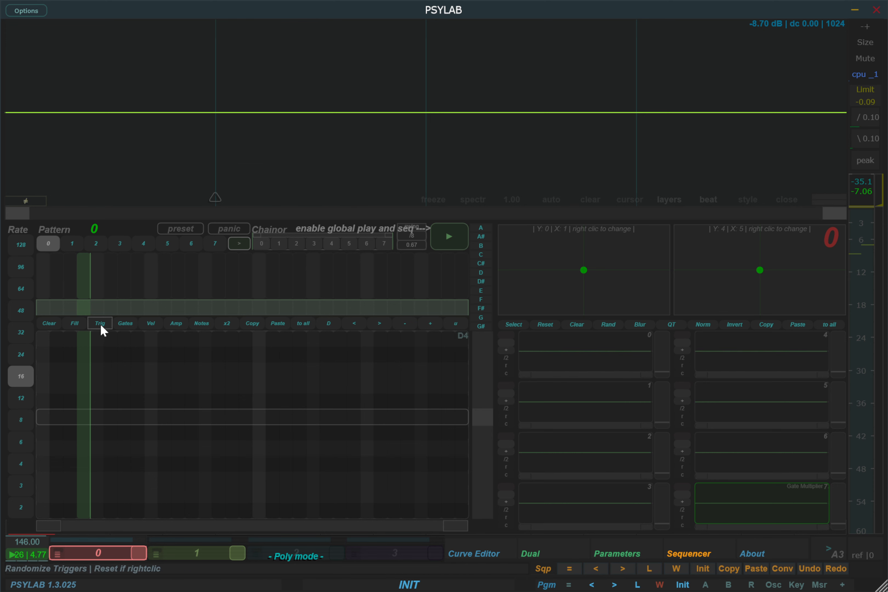
pyautogui.click(75, 328)
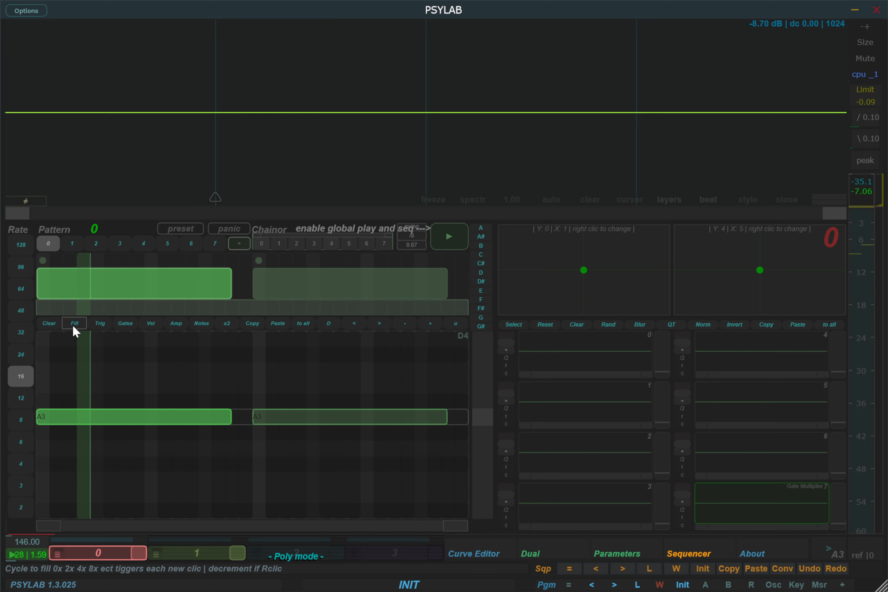
pyautogui.click(75, 328)
pyautogui.click(443, 237)
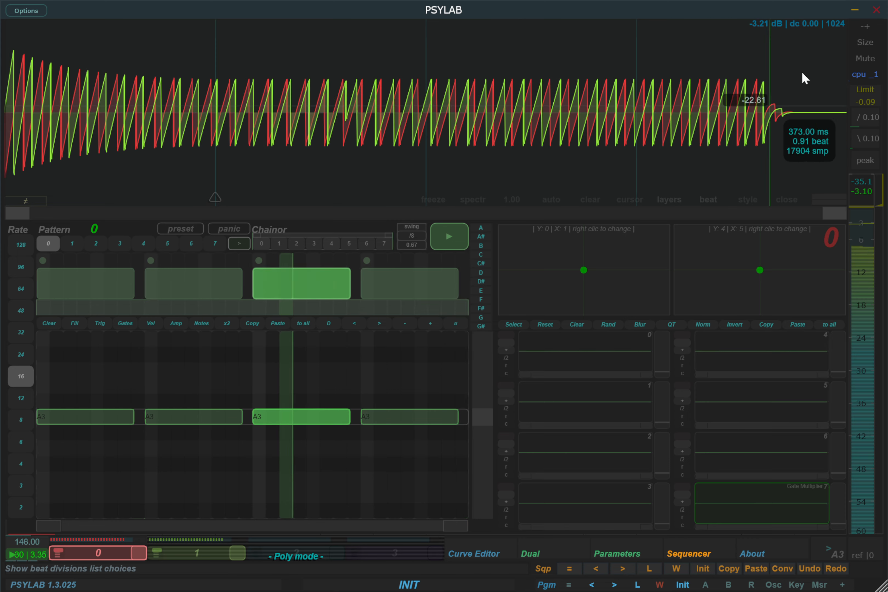
# - Compare the parameters and scope waveforms of sounds 0 and 1 in the Parameters view while the sequence plays, ending on sound 0
pyautogui.click(630, 553)
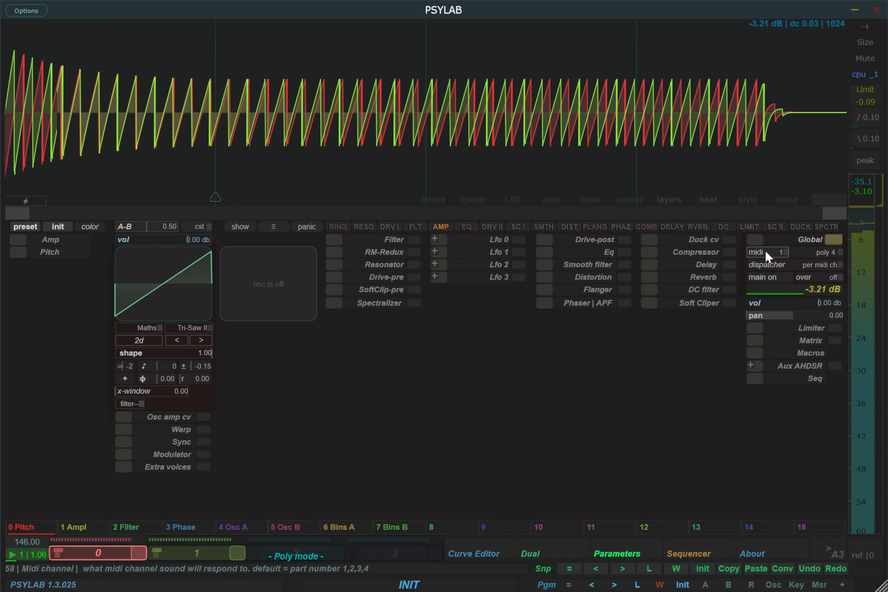
pyautogui.click(191, 554)
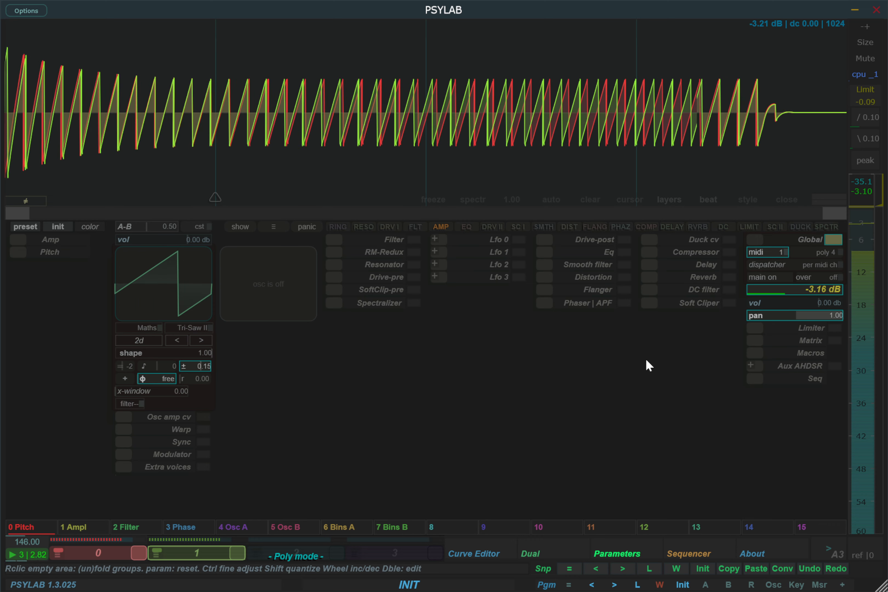
pyautogui.click(98, 553)
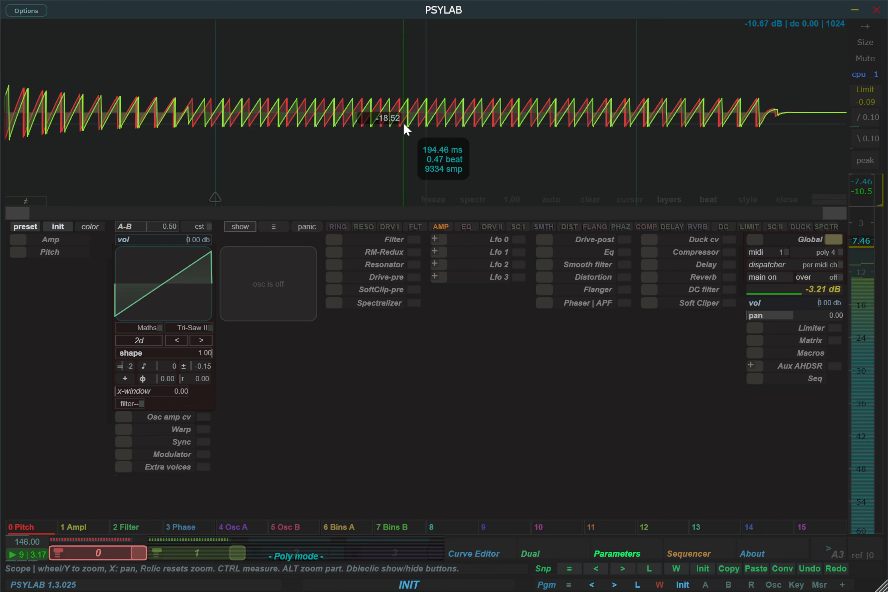
pyautogui.scroll(5, 406, 122)
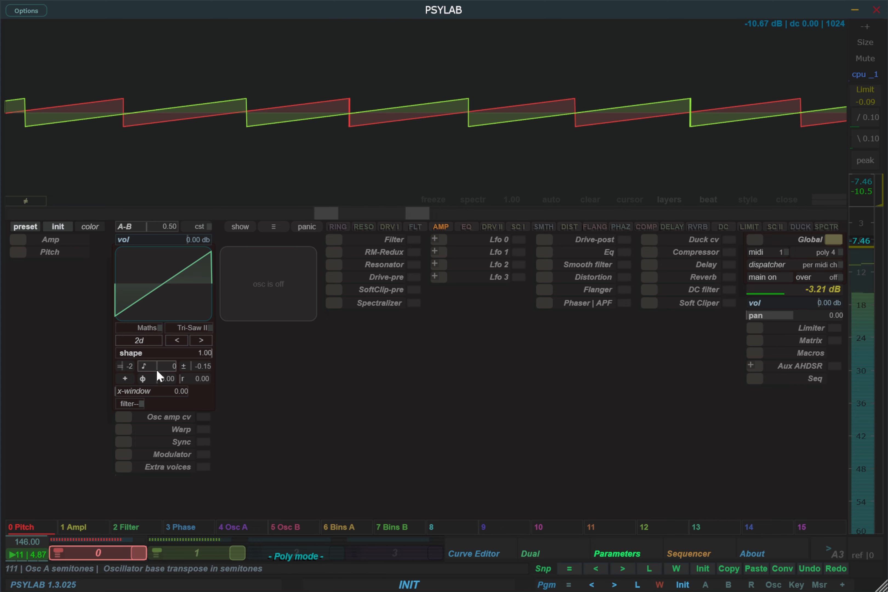
pyautogui.scroll(-5, 397, 166)
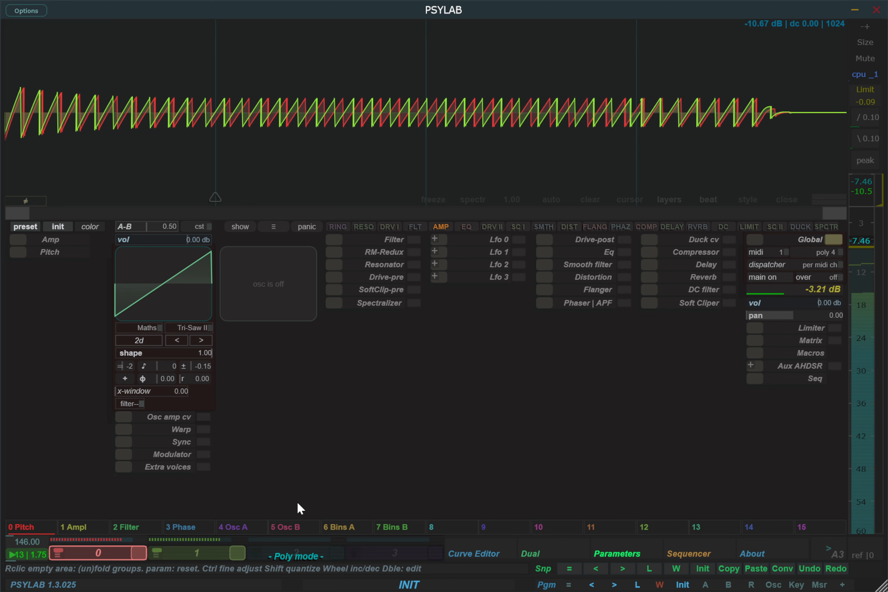
pyautogui.click(189, 554)
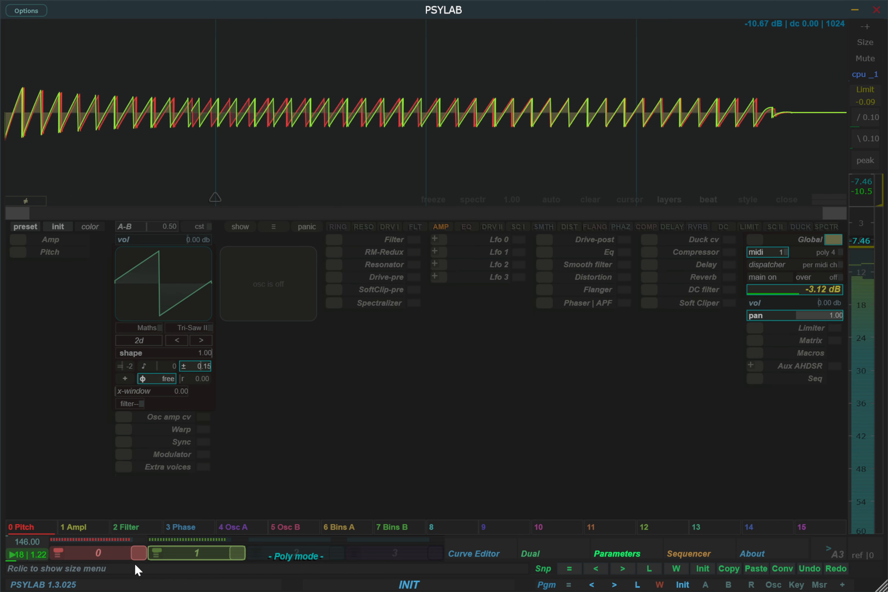
pyautogui.click(98, 553)
# - Enable the filter with an envelope amount of 0.39, and set sound 1's oscillator A octave to -1
pyautogui.click(342, 242)
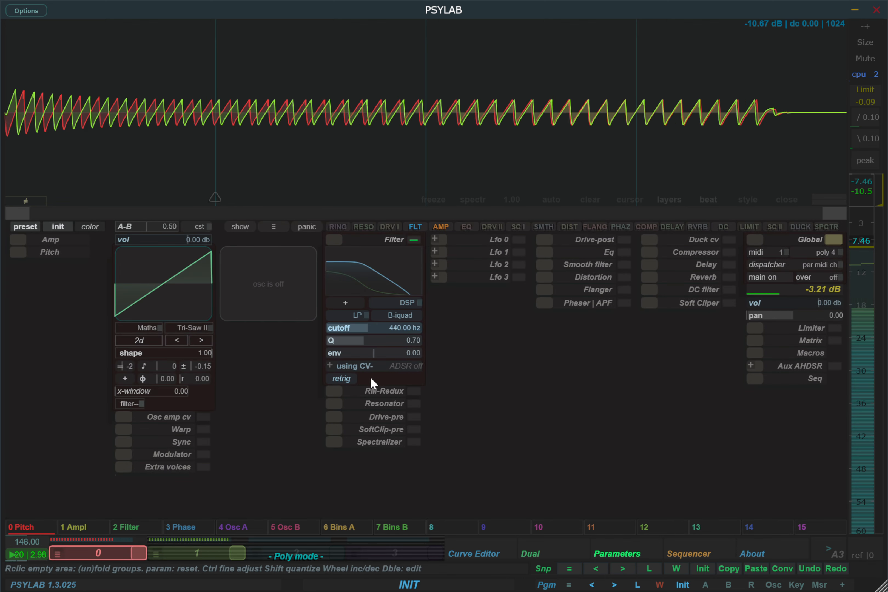
pyautogui.scroll(-3, 412, 345)
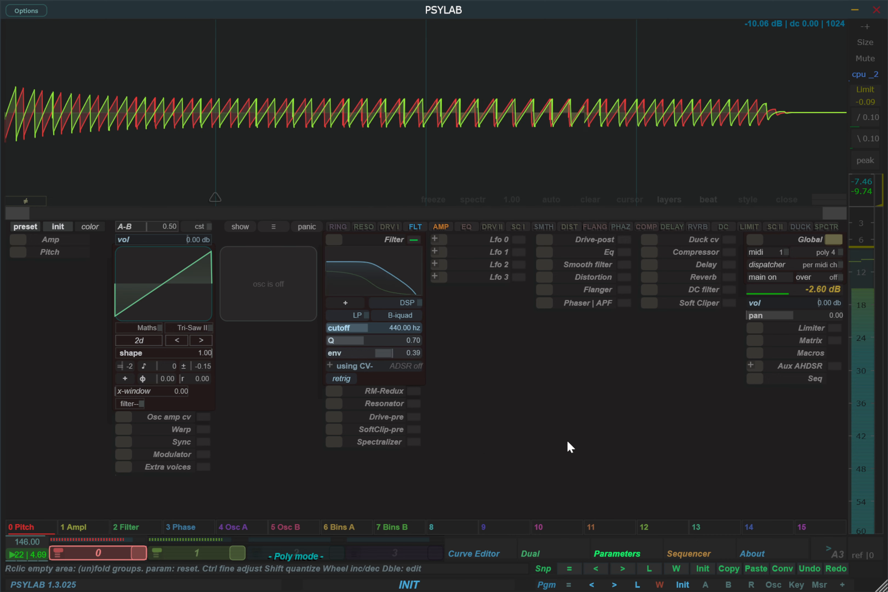
pyautogui.click(194, 559)
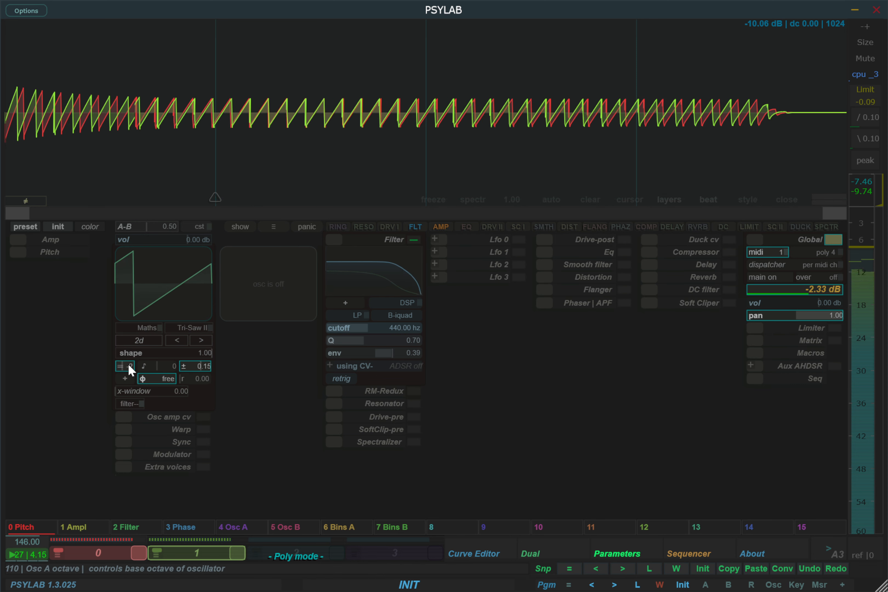
pyautogui.scroll(1, 130, 367)
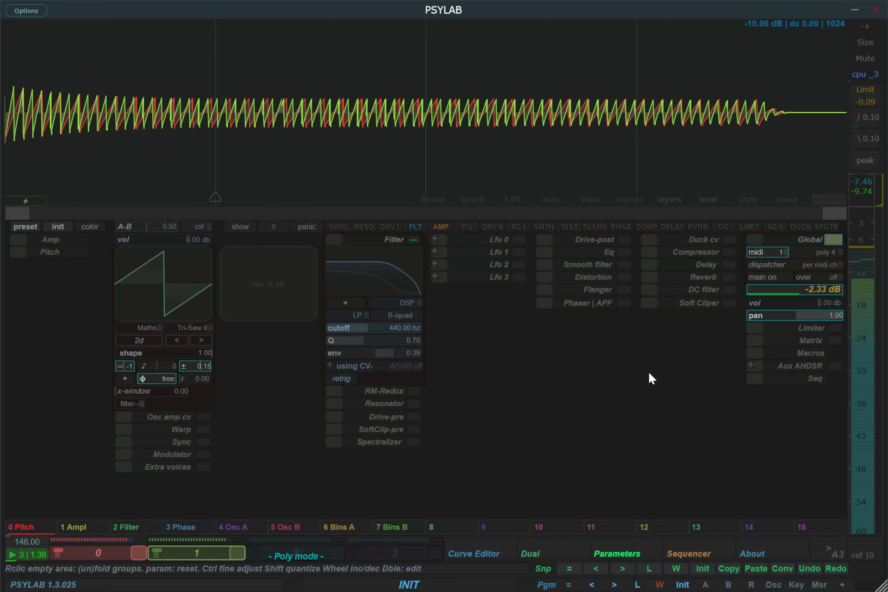
# - Try the per note nb mode of the Global voice dispatcher and return it to per midi ch
pyautogui.moveTo(860, 270); pyautogui.dragTo(886, 556)
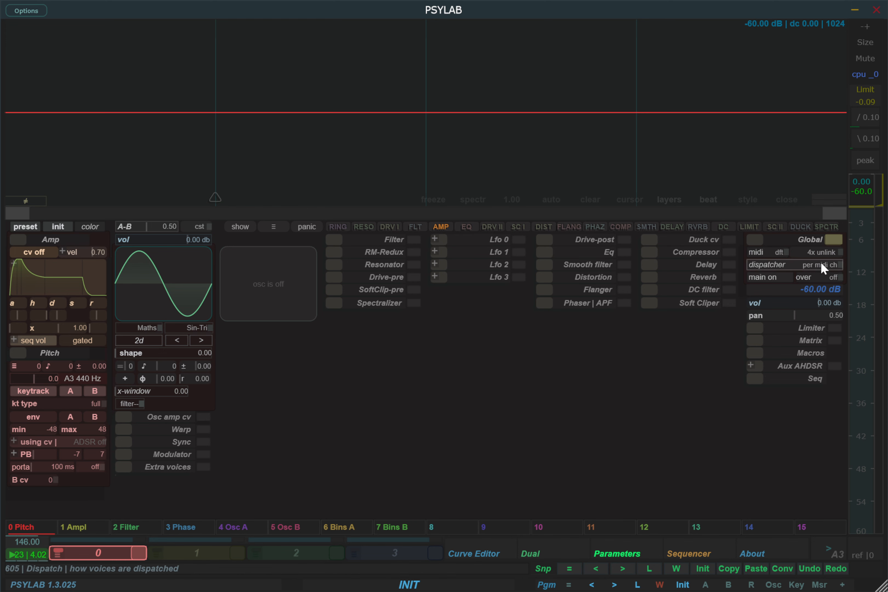
pyautogui.click(806, 262)
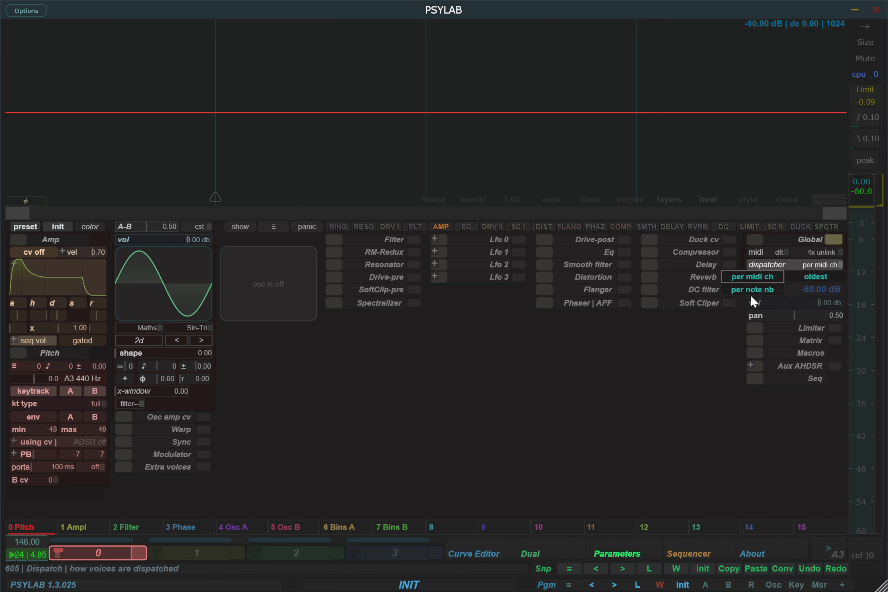
pyautogui.click(820, 275)
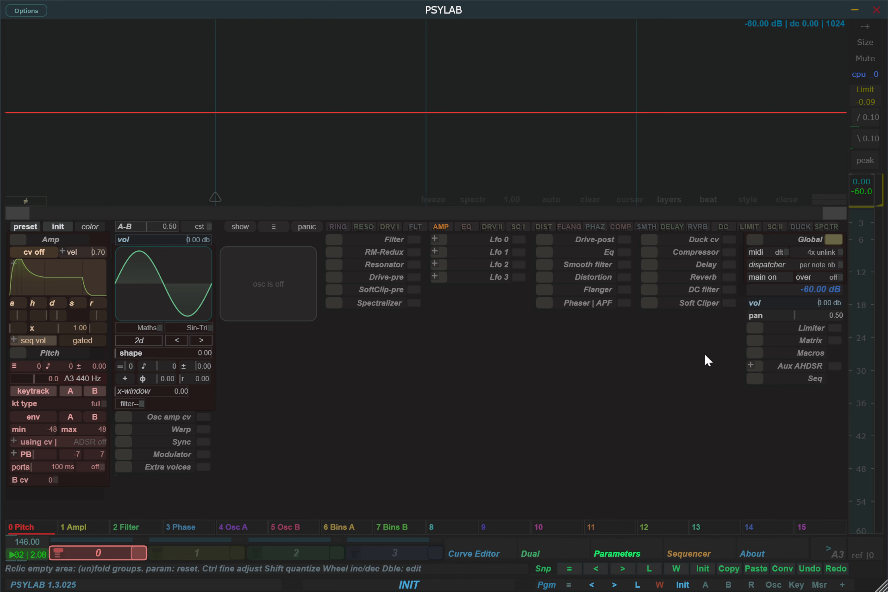
pyautogui.scroll(-1, 789, 266)
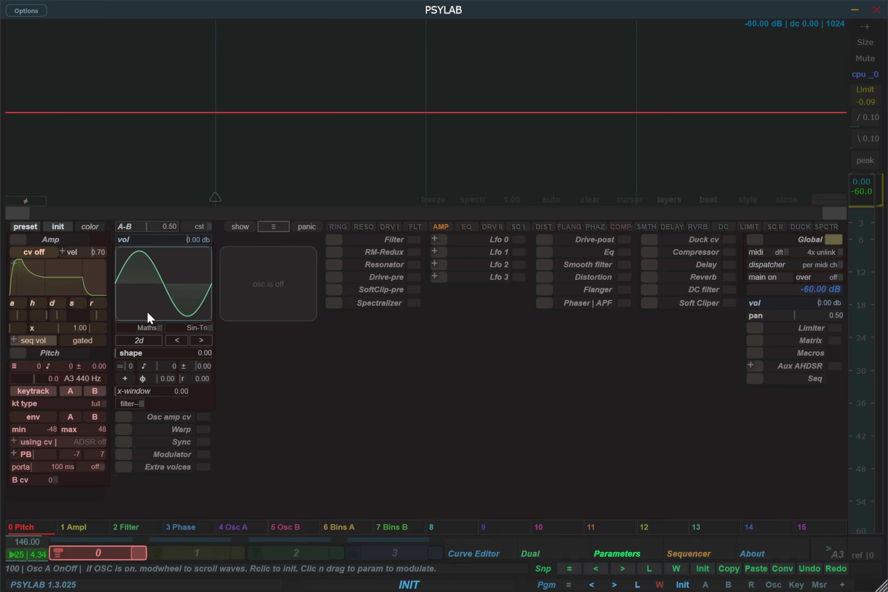
# - Set the A-B oscillator mix to 0.00 and change oscillator A's engine to Audio IN
pyautogui.rightClick(155, 225)
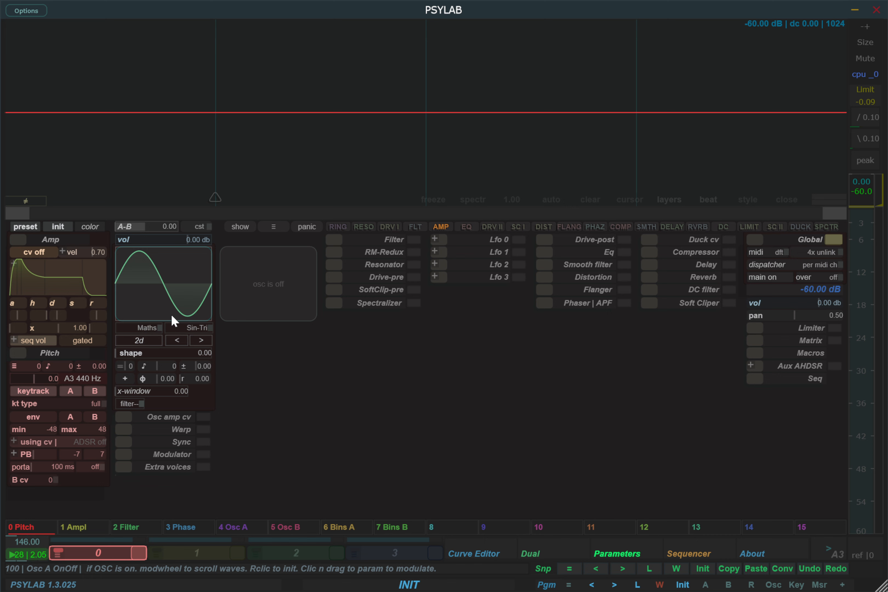
pyautogui.click(145, 328)
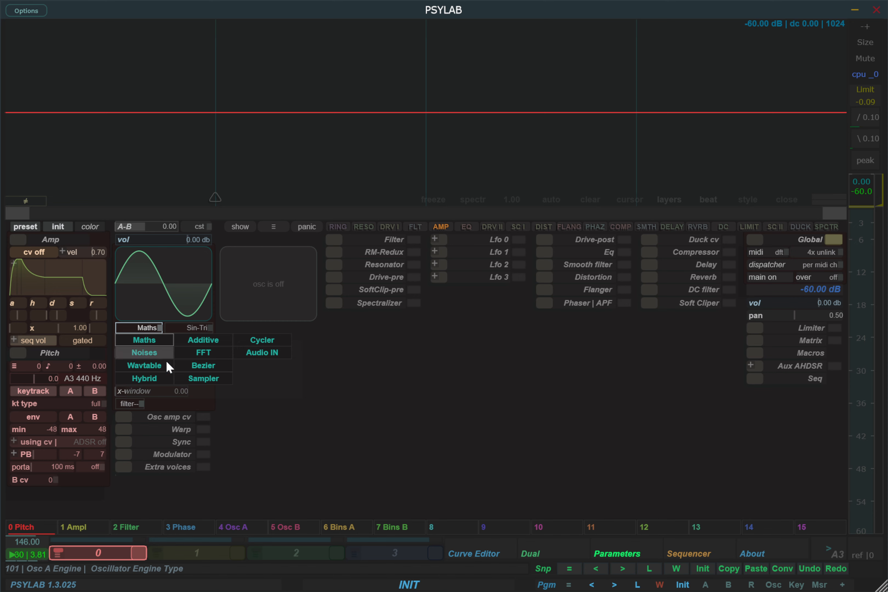
pyautogui.click(266, 356)
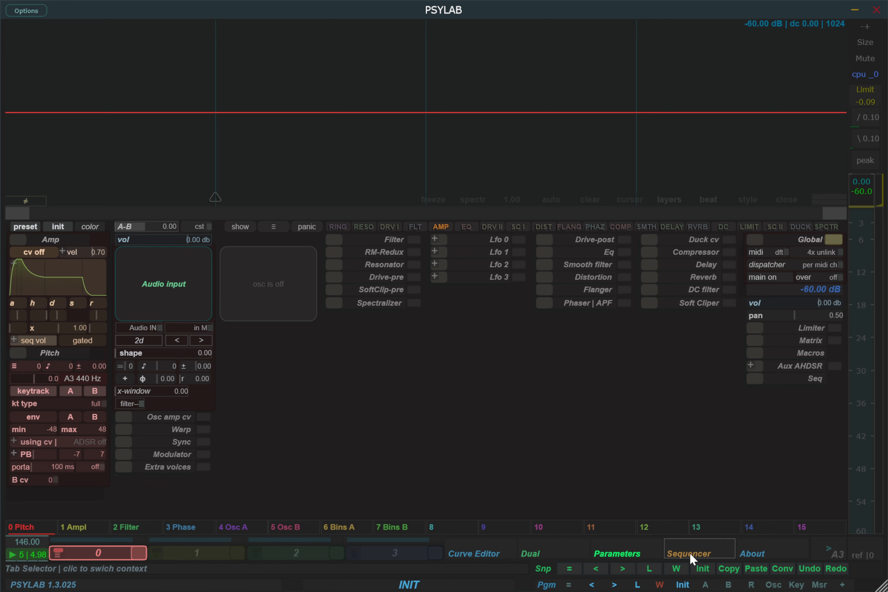
# - Draw a long A3 note from the first step of sequencer pattern 0, and set the Amp gate mode to infinite
pyautogui.click(666, 557)
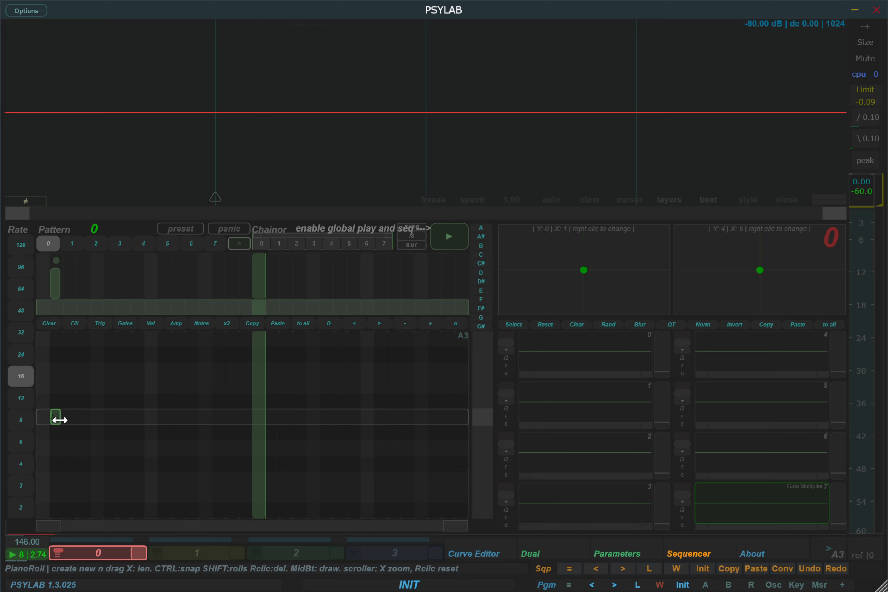
pyautogui.moveTo(59, 420)
pyautogui.mouseDown()
pyautogui.moveTo(107, 413)
pyautogui.moveTo(65, 422)
pyautogui.mouseUp()
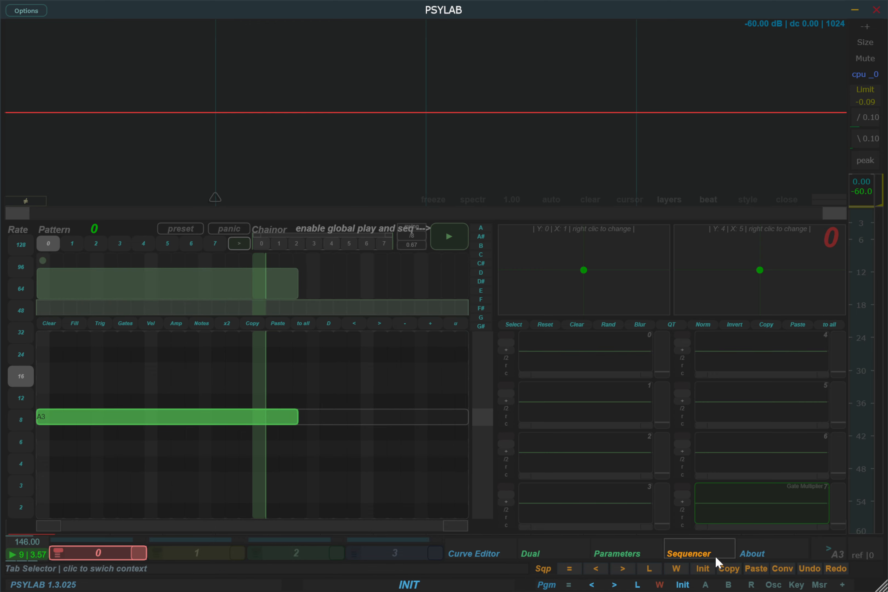
pyautogui.click(617, 555)
pyautogui.click(86, 341)
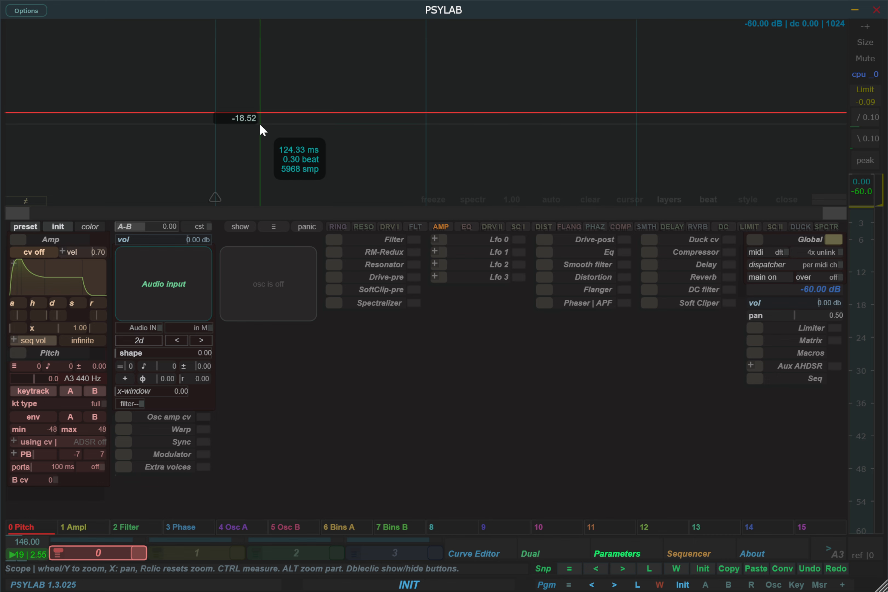
pyautogui.click(688, 554)
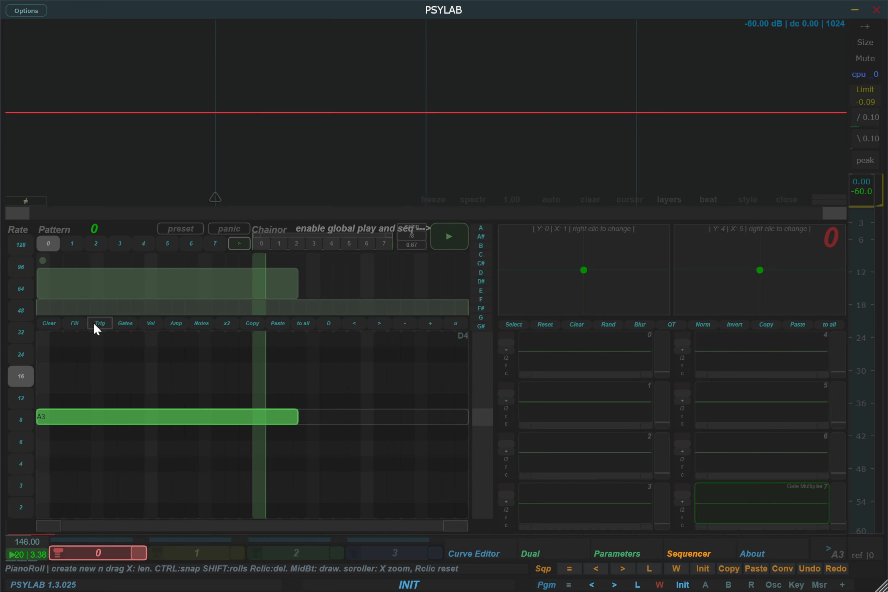
pyautogui.click(617, 554)
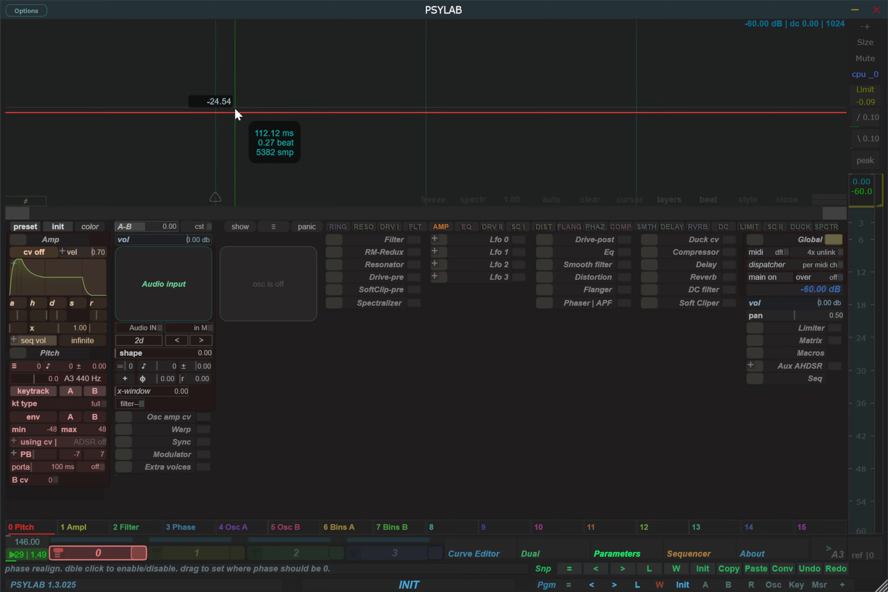
# - Try moving the scope's phase realign marker to about 123 ms and back near its original position
pyautogui.moveTo(214, 199); pyautogui.dragTo(259, 196)
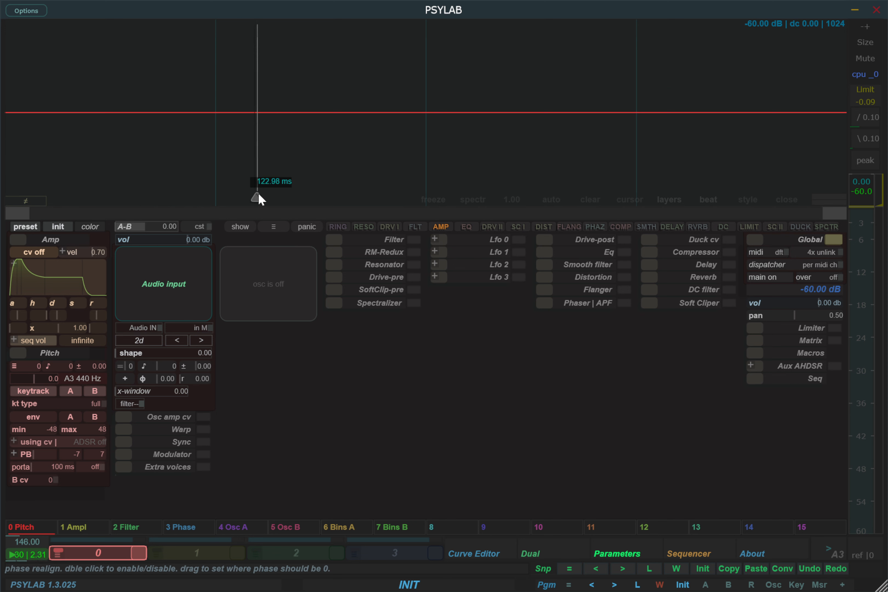
pyautogui.moveTo(196, 208); pyautogui.dragTo(210, 213)
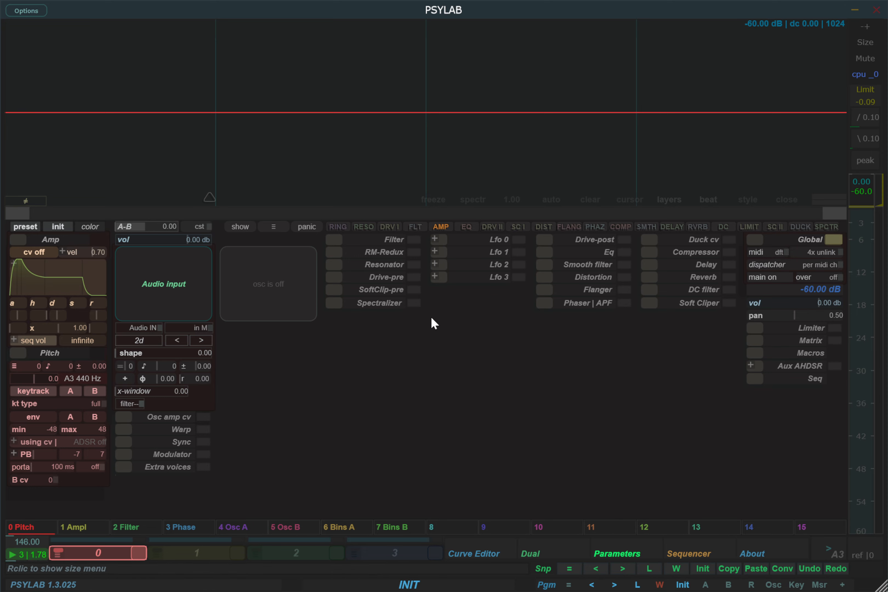
pyautogui.click(416, 329)
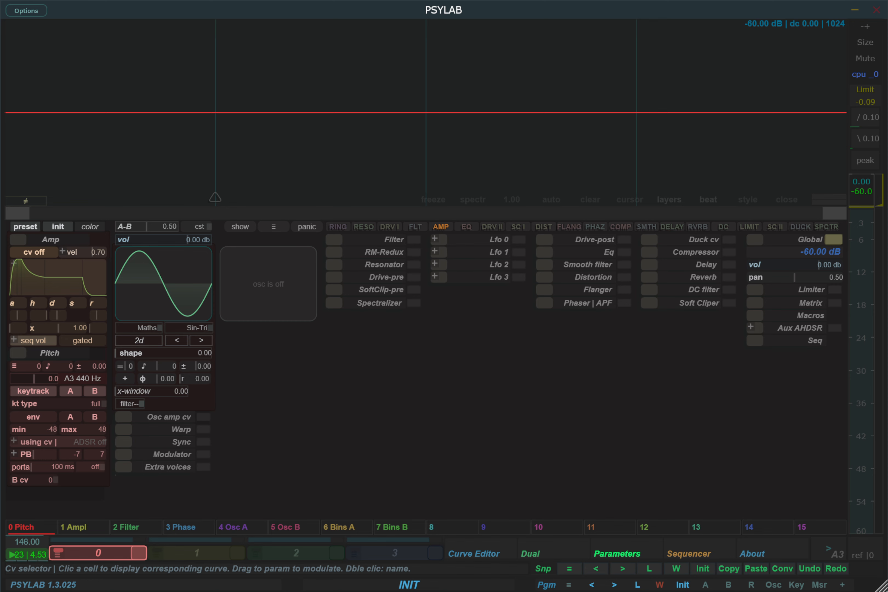
# - Bring the kick sample 00_0the_abofox_B+hi A.wav over the import menu and review the Load osc and Split OSC frequency options
pyautogui.moveTo(879, 115); pyautogui.dragTo(382, 336)
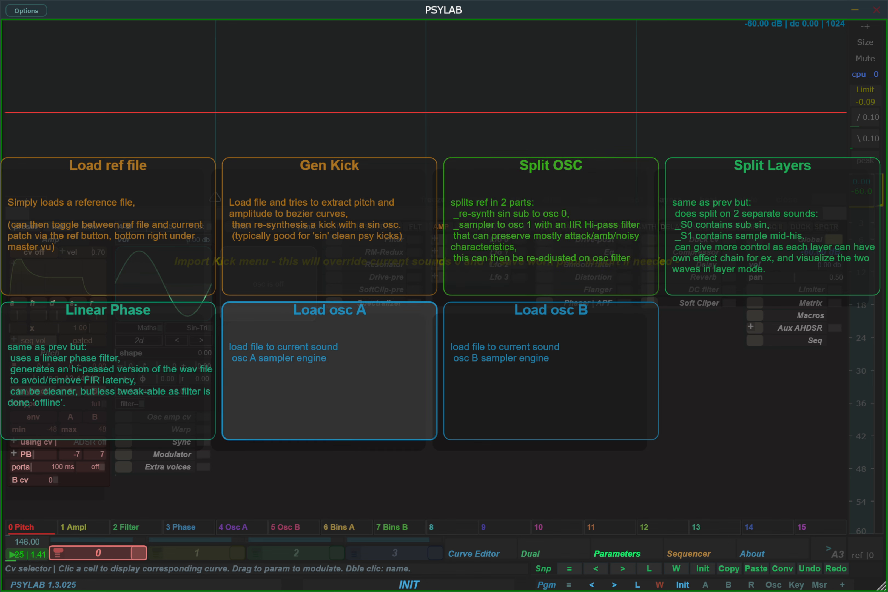
pyautogui.moveTo(329, 343); pyautogui.dragTo(344, 477)
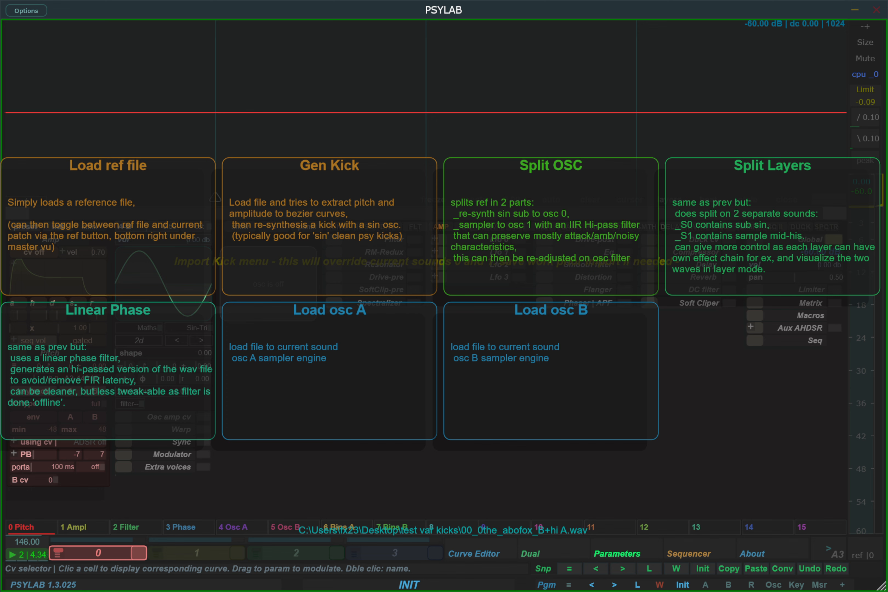
pyautogui.moveTo(443, 530); pyautogui.dragTo(535, 218)
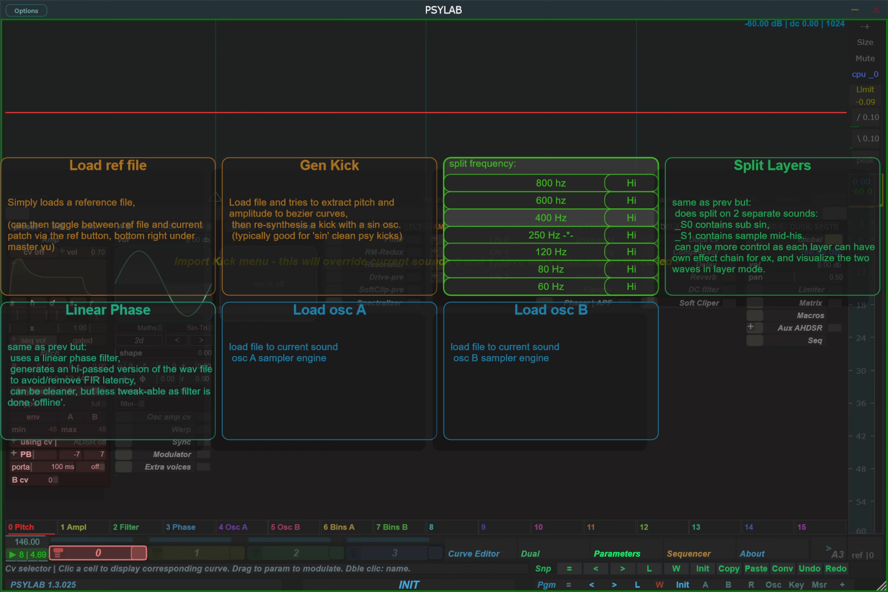
pyautogui.moveTo(535, 218); pyautogui.dragTo(245, 557)
# - Generate a kick from the sample with Gen Kick, using no pre-filter
pyautogui.moveTo(101, 557); pyautogui.dragTo(343, 252)
pyautogui.moveTo(343, 251)
pyautogui.mouseDown()
pyautogui.moveTo(344, 183)
pyautogui.moveTo(343, 269)
pyautogui.moveTo(343, 183)
pyautogui.moveTo(343, 235)
pyautogui.mouseUp()
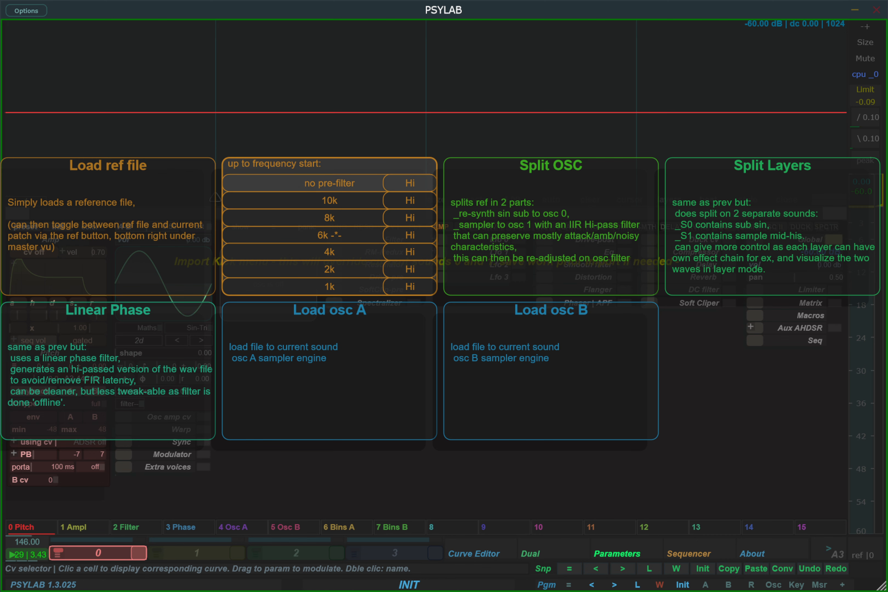
pyautogui.click(329, 184)
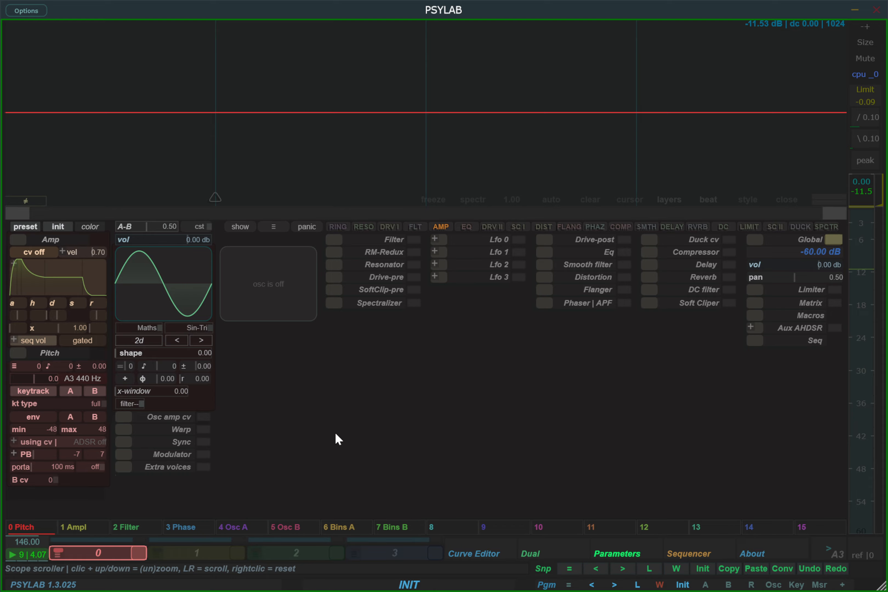
pyautogui.moveTo(335, 434); pyautogui.dragTo(337, 433)
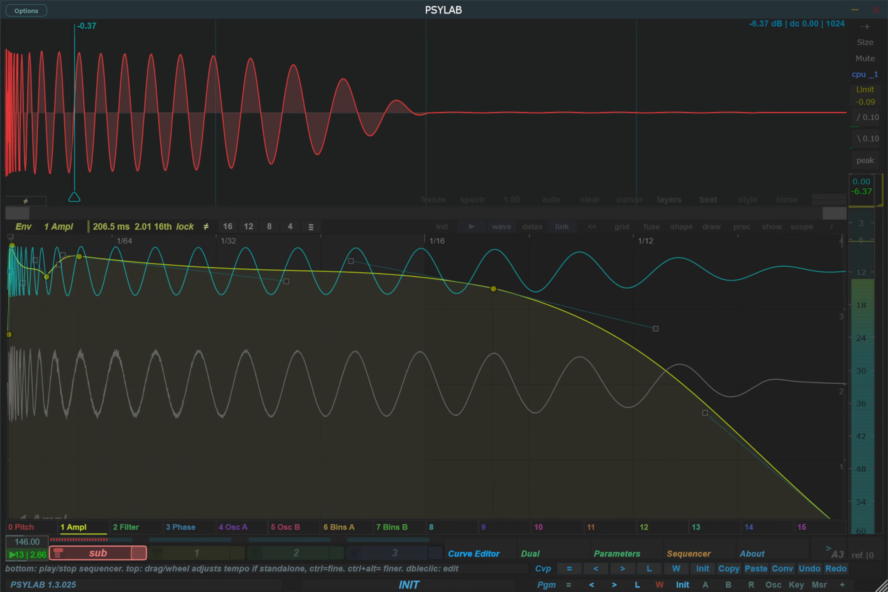
# - Raise the Ampl envelope point just past the 1/16 mark slightly in the curve editor
pyautogui.moveTo(493, 289); pyautogui.dragTo(496, 285)
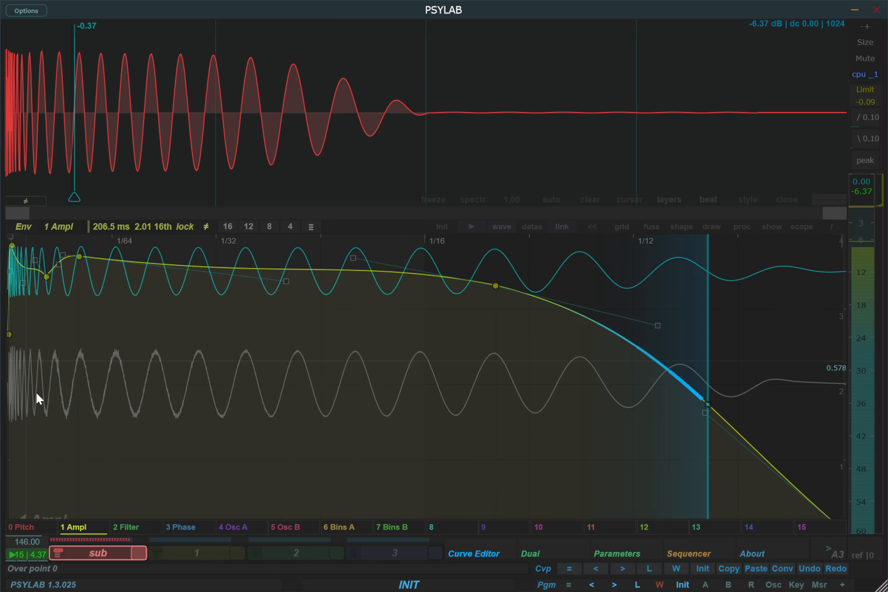
# - Show the Pitch curve and compare the generated kick with the reference file by toggling the reference sound
pyautogui.click(21, 527)
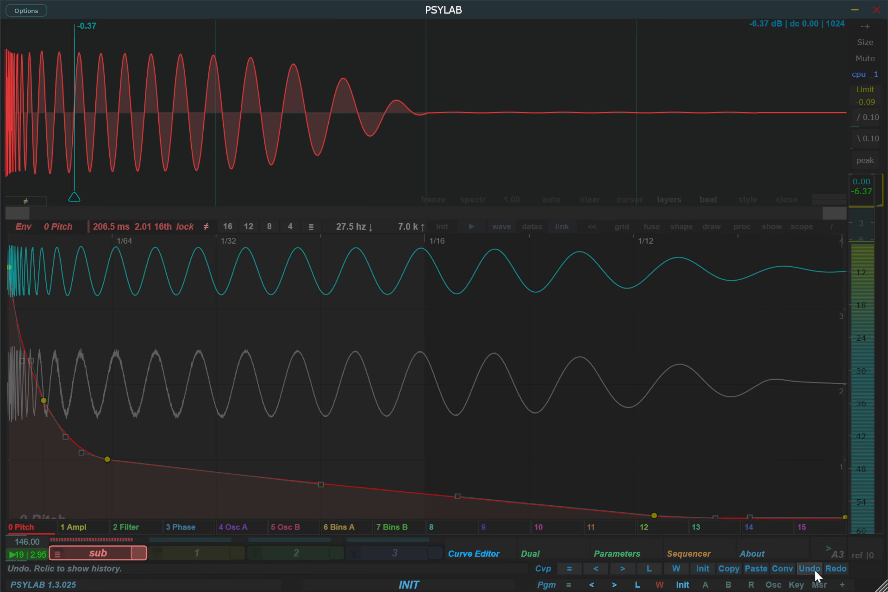
pyautogui.click(869, 553)
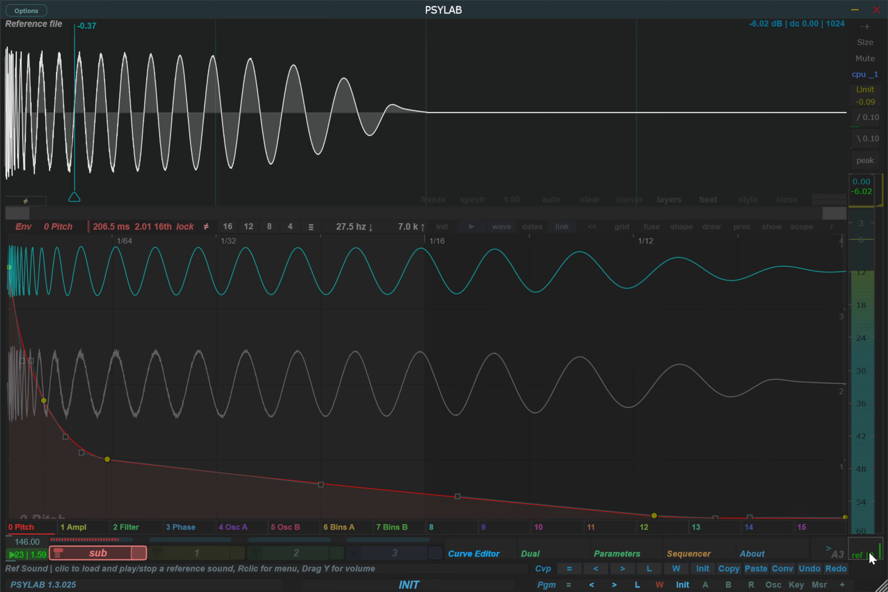
pyautogui.click(869, 553)
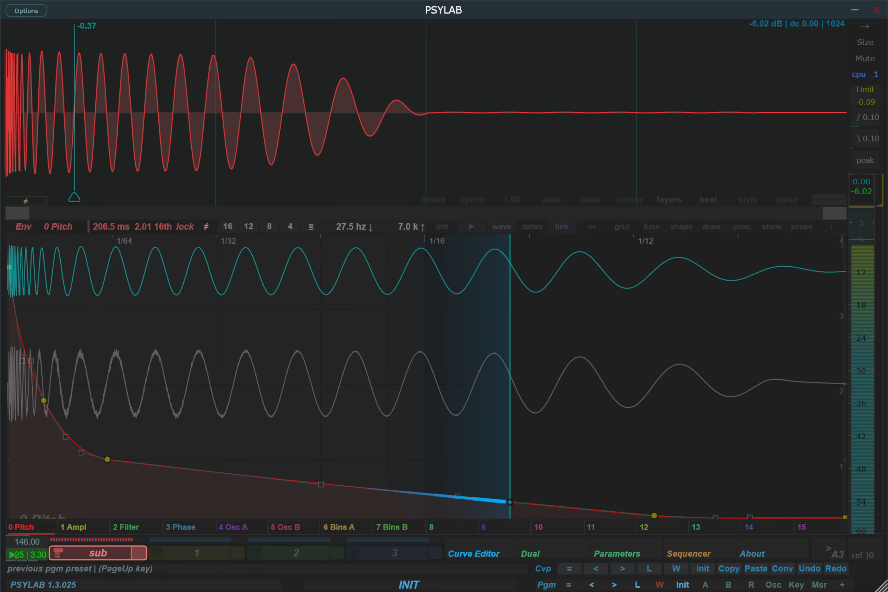
pyautogui.click(859, 550)
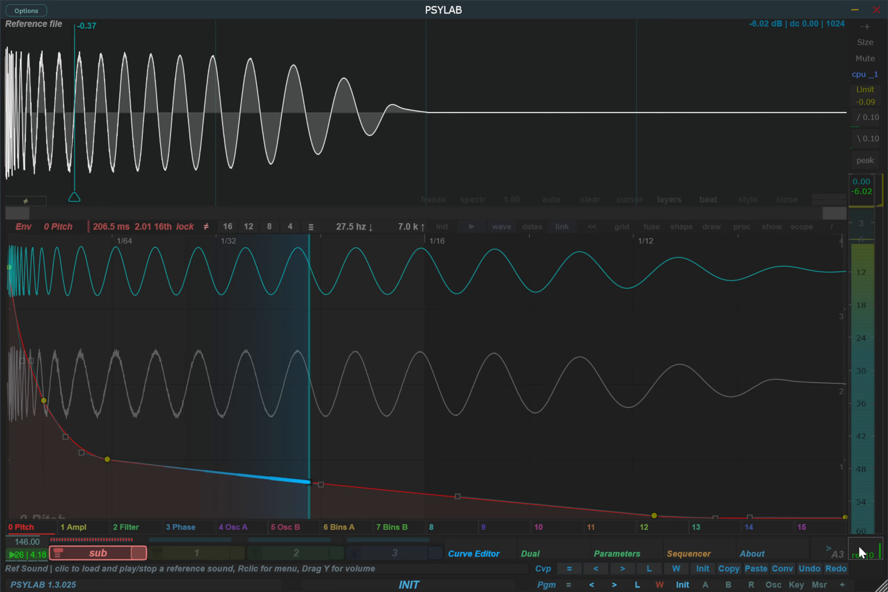
pyautogui.click(857, 546)
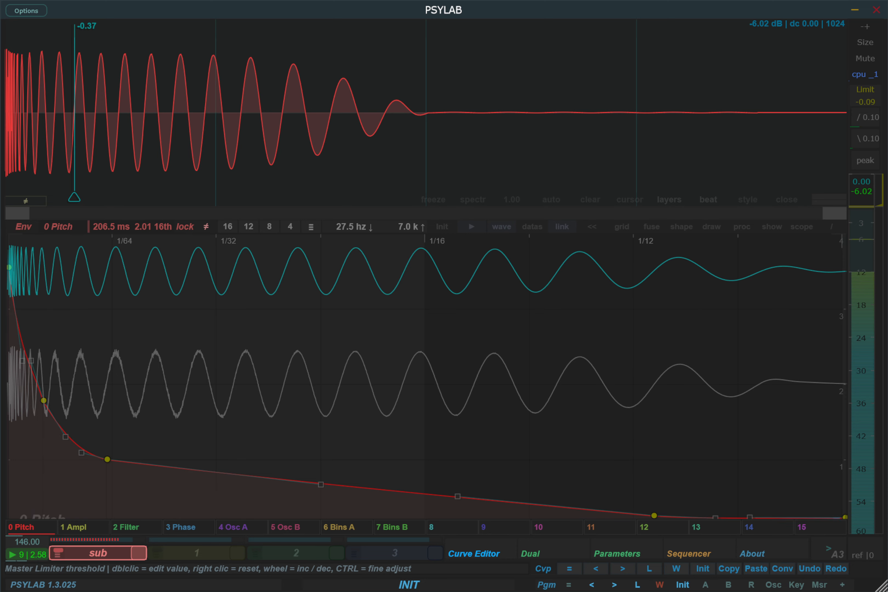
# - Import the kick sample with Split OSC at 250 Hz and show the resulting oscillator parameters
pyautogui.moveTo(323, 386); pyautogui.dragTo(557, 240)
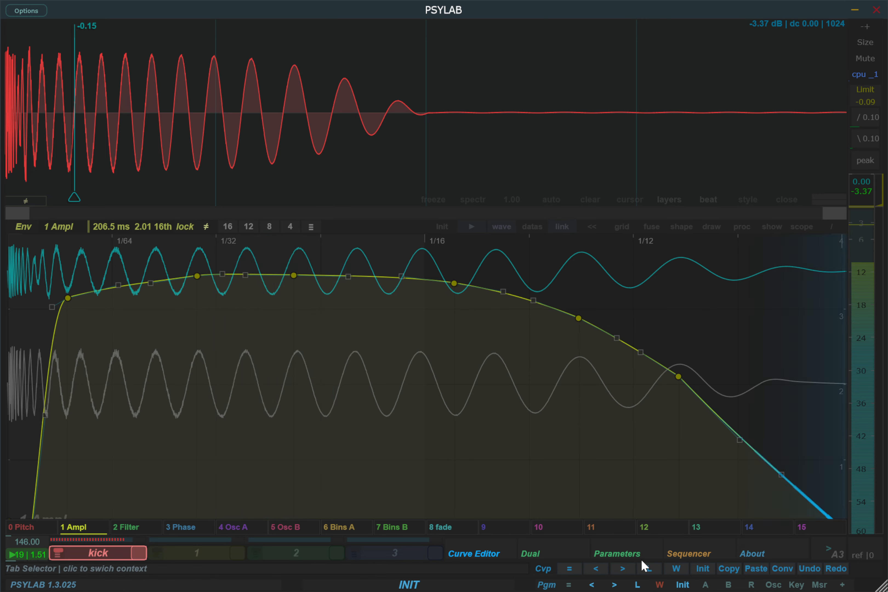
pyautogui.click(630, 556)
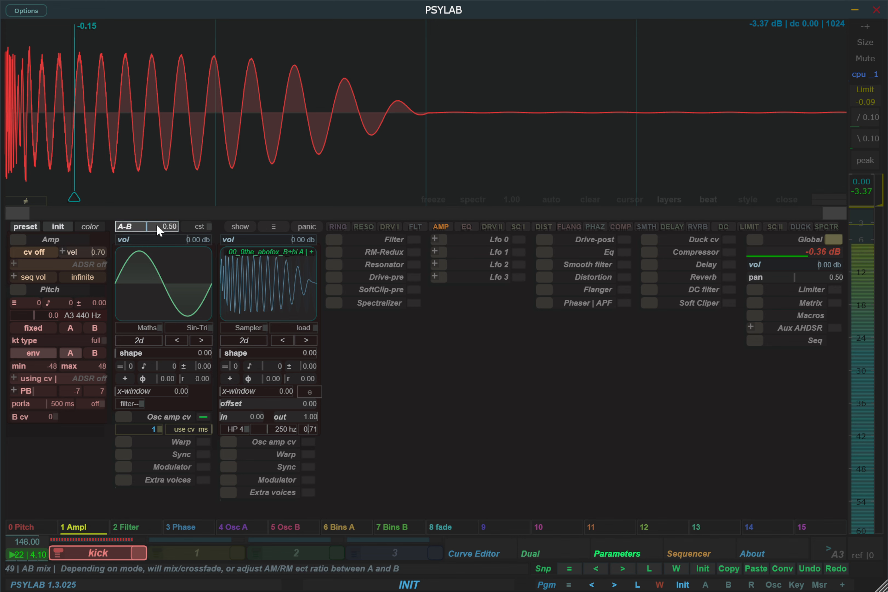
# - Try the A-B mix at 1.00, then reset it to 0.50
pyautogui.moveTo(157, 224); pyautogui.dragTo(267, 203)
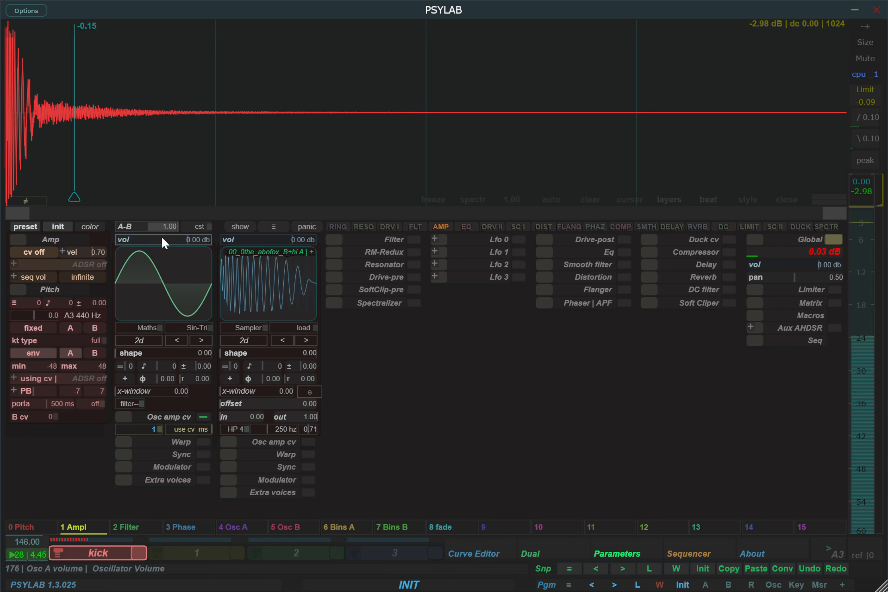
pyautogui.rightClick(166, 226)
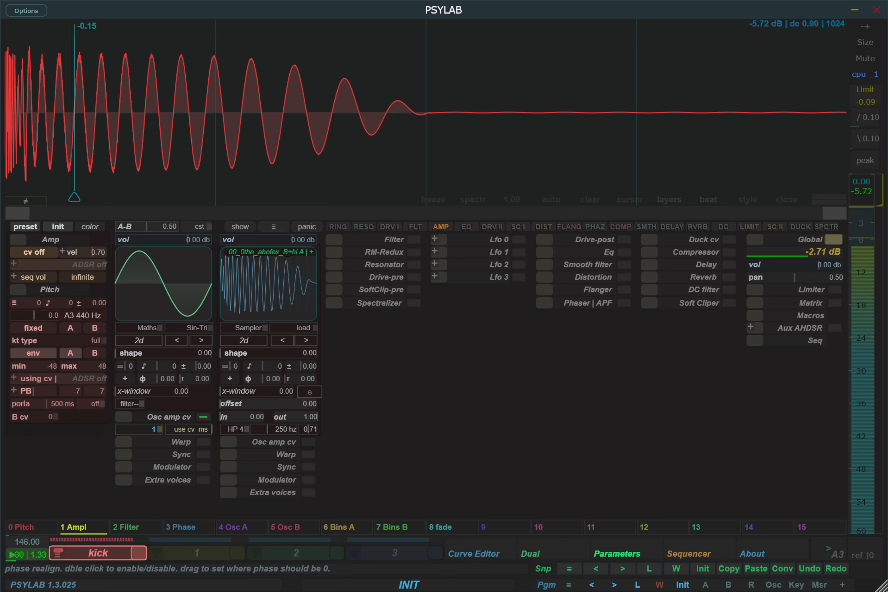
# - Toggle the reference sound to compare it with the split kick and examine the kick's attack in the scope
pyautogui.click(854, 548)
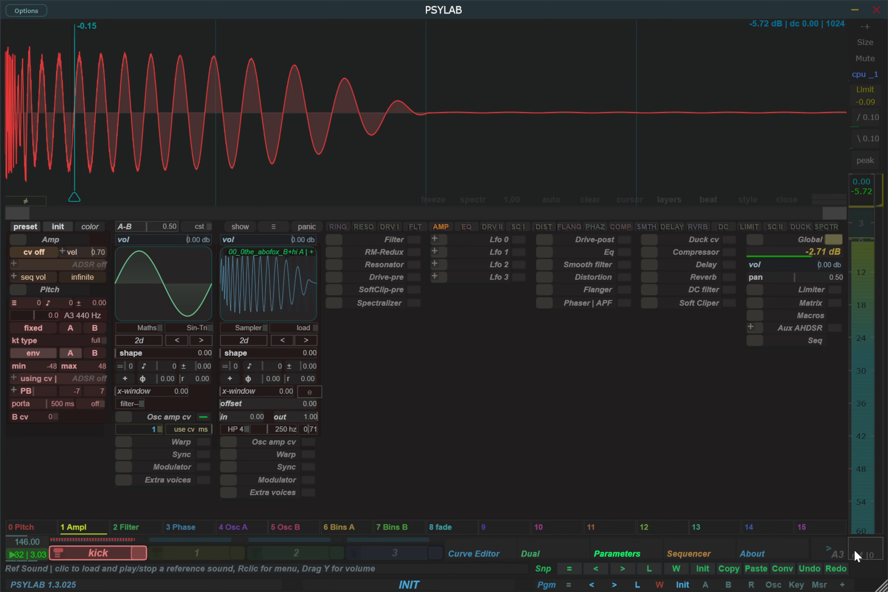
pyautogui.click(854, 549)
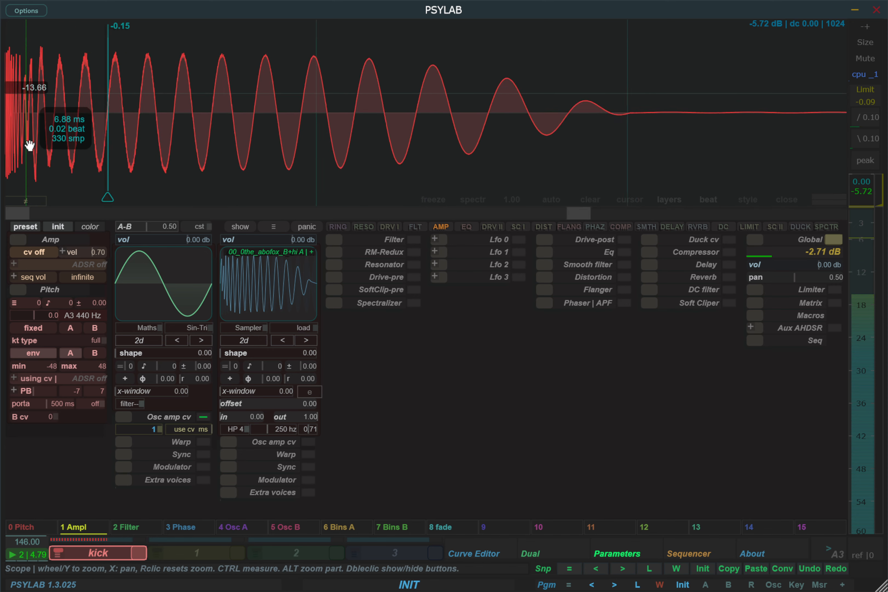
pyautogui.scroll(3, 23, 145)
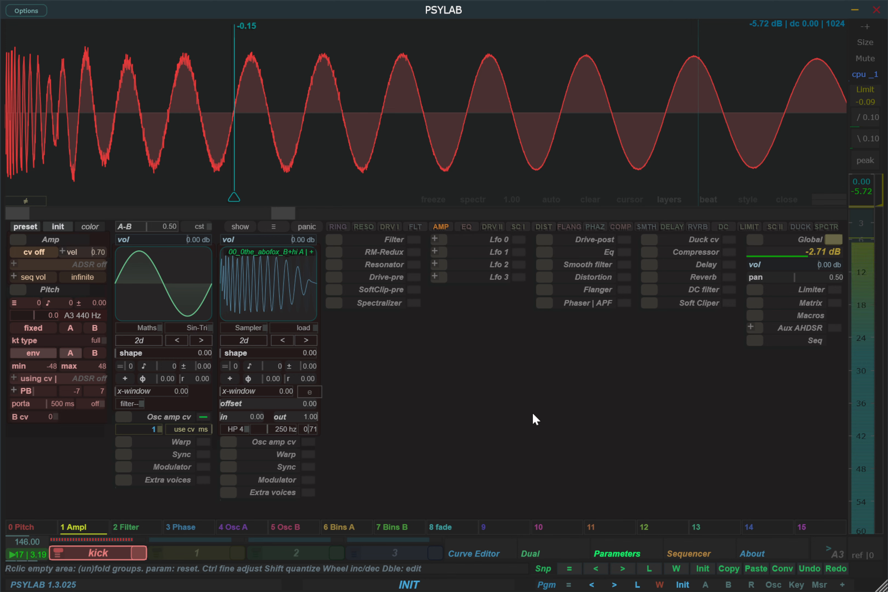
# - Sweep osc B's HP filter frequency through higher values and set it to 440 Hz
pyautogui.moveTo(557, 531); pyautogui.dragTo(646, 453)
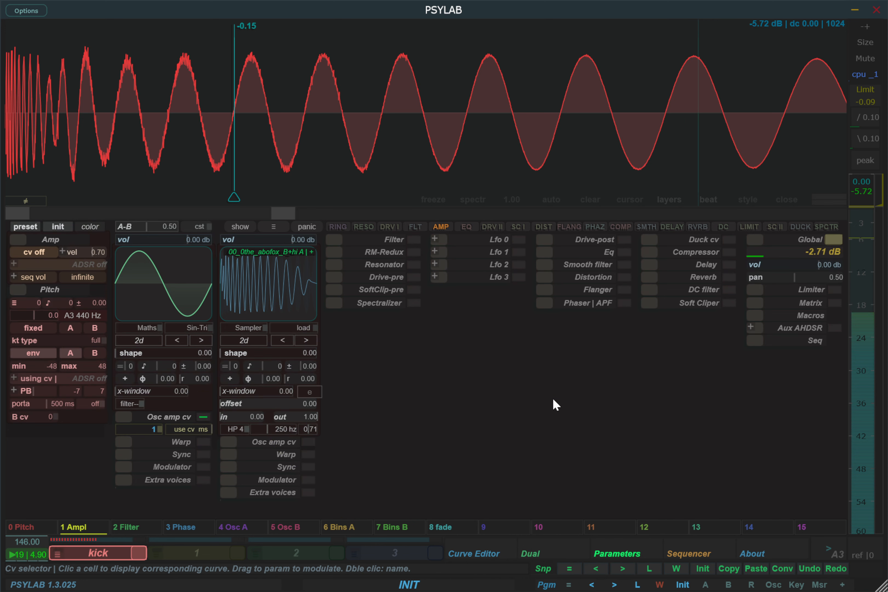
pyautogui.doubleClick(266, 424)
pyautogui.write('4346')
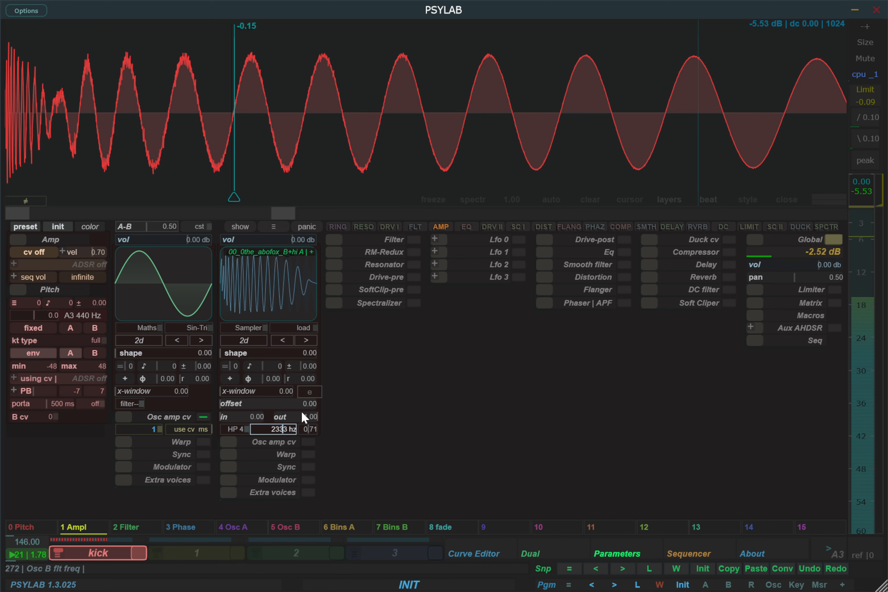
pyautogui.moveTo(296, 421); pyautogui.dragTo(285, 440)
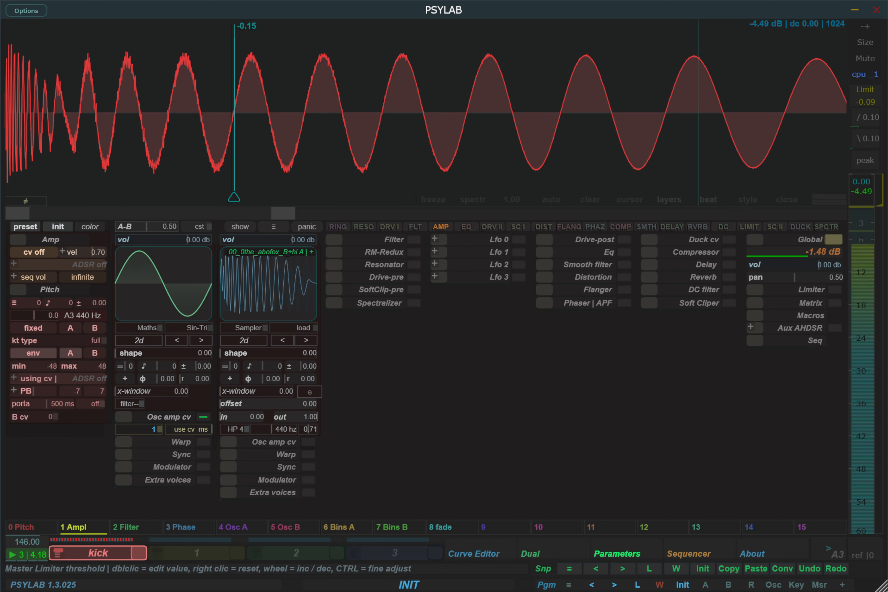
# - Import the kick sample with Split Layers at 250 Hz and audition the layers by muting and unmuting sub and mid in turn
pyautogui.moveTo(886, 229); pyautogui.dragTo(706, 237)
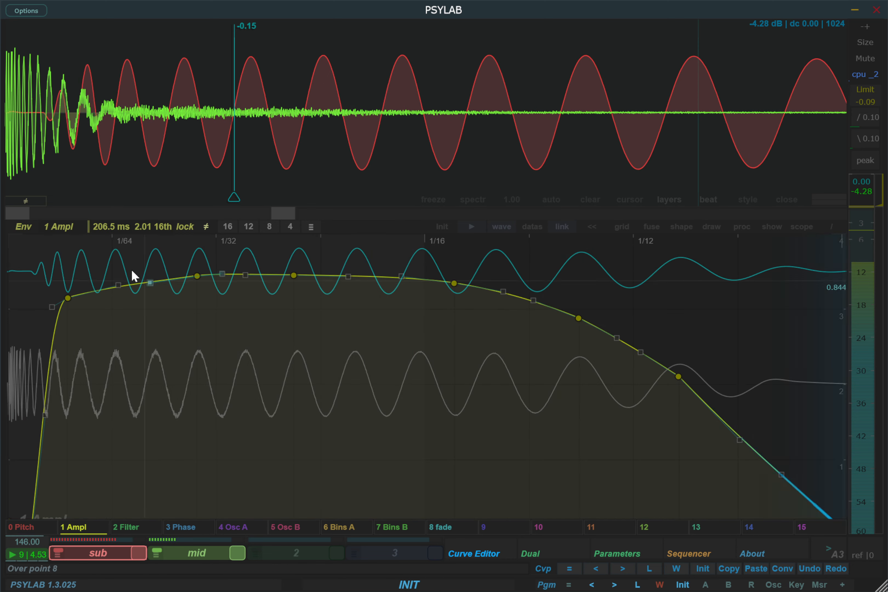
pyautogui.click(140, 553)
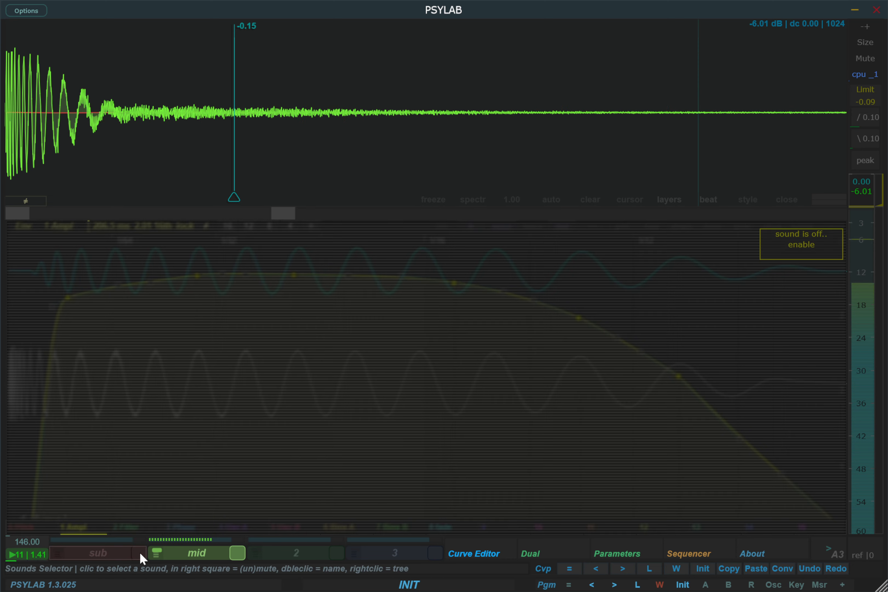
pyautogui.click(140, 552)
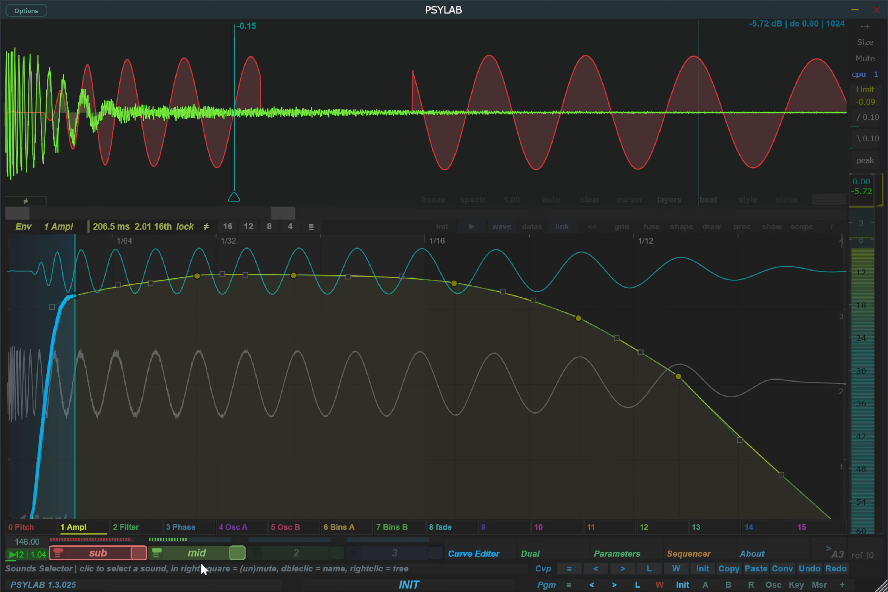
pyautogui.click(240, 551)
pyautogui.click(240, 551)
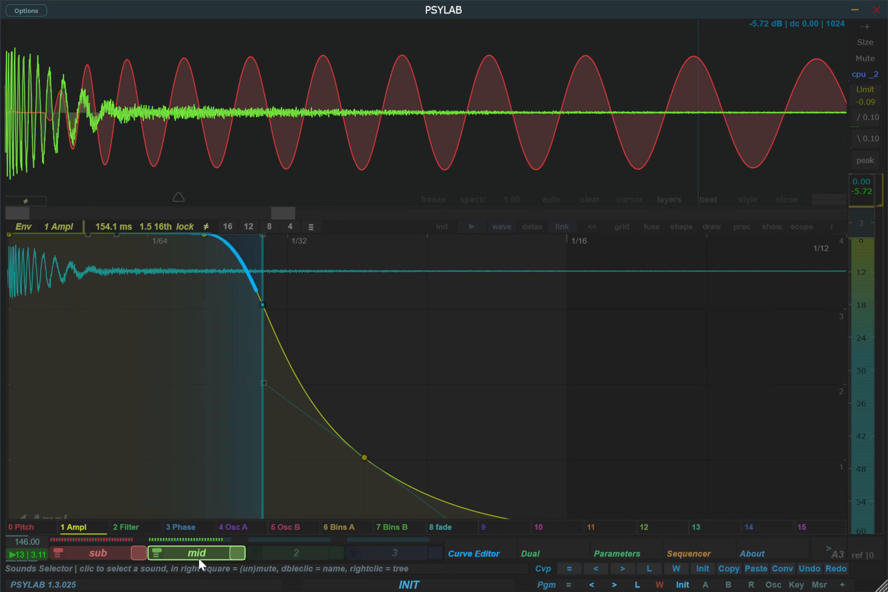
# - Show the mid layer's parameters and examine where the sub and mid waveforms overlap in the scope
pyautogui.click(653, 553)
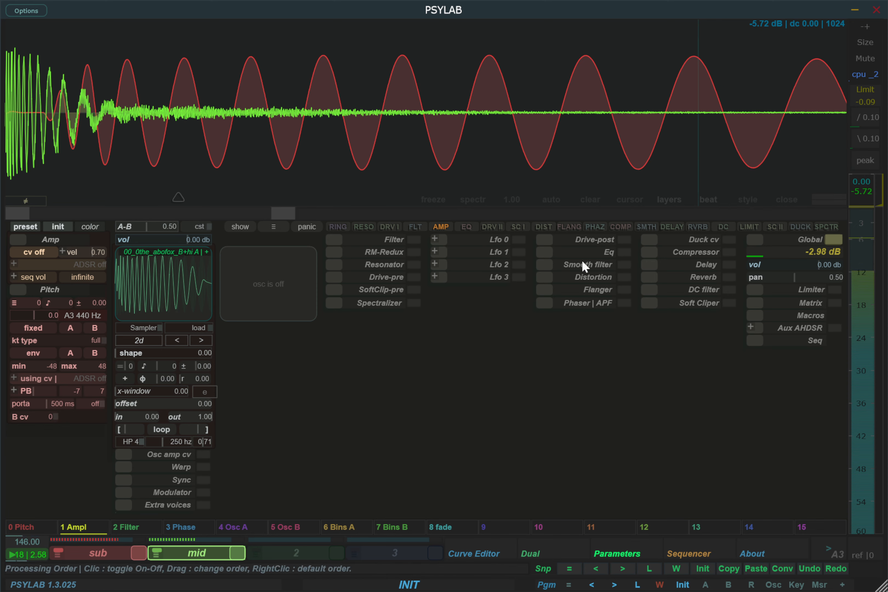
pyautogui.scroll(5, 98, 90)
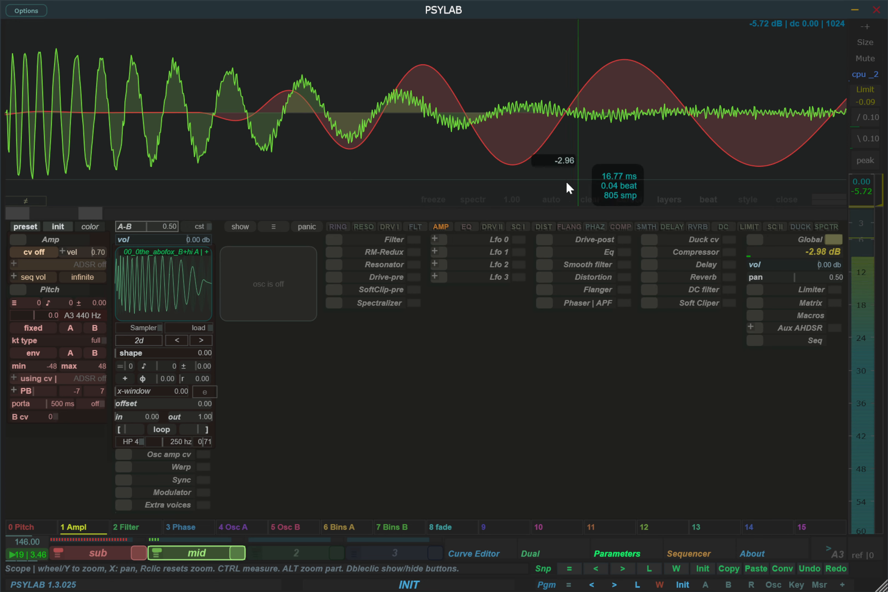
pyautogui.scroll(-6, 447, 161)
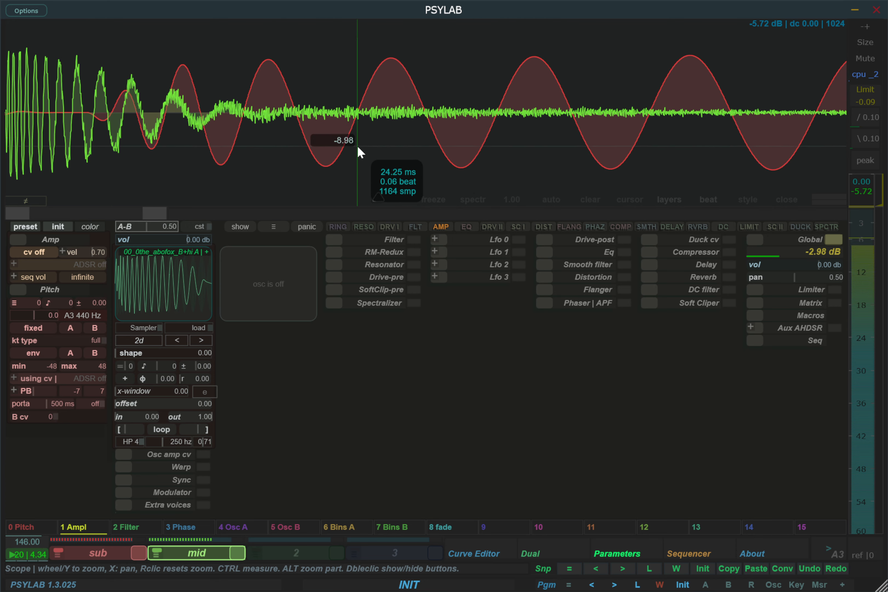
pyautogui.scroll(-3, 293, 143)
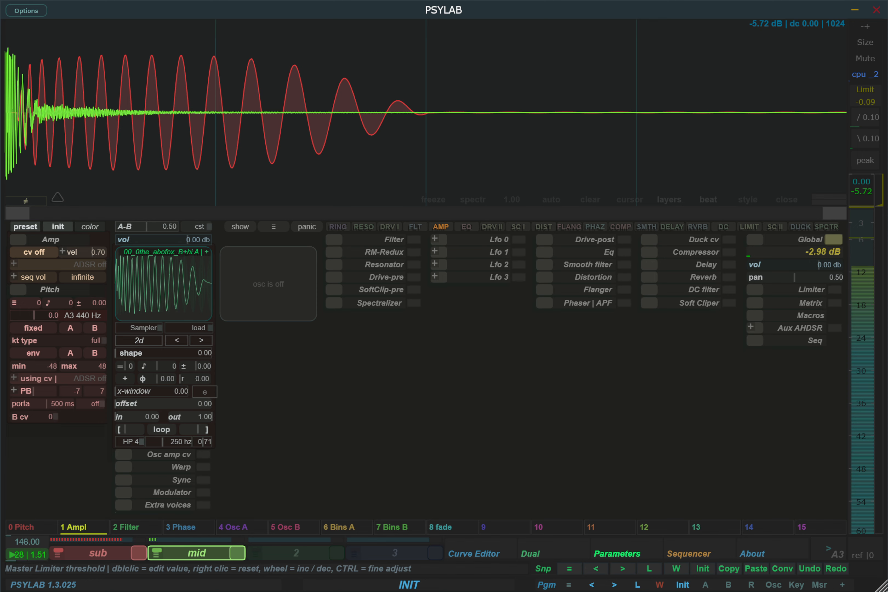
# - Import the neelix kick sample with Split OSC, using the 250 Hz split frequency
pyautogui.moveTo(1, 356); pyautogui.dragTo(371, 347)
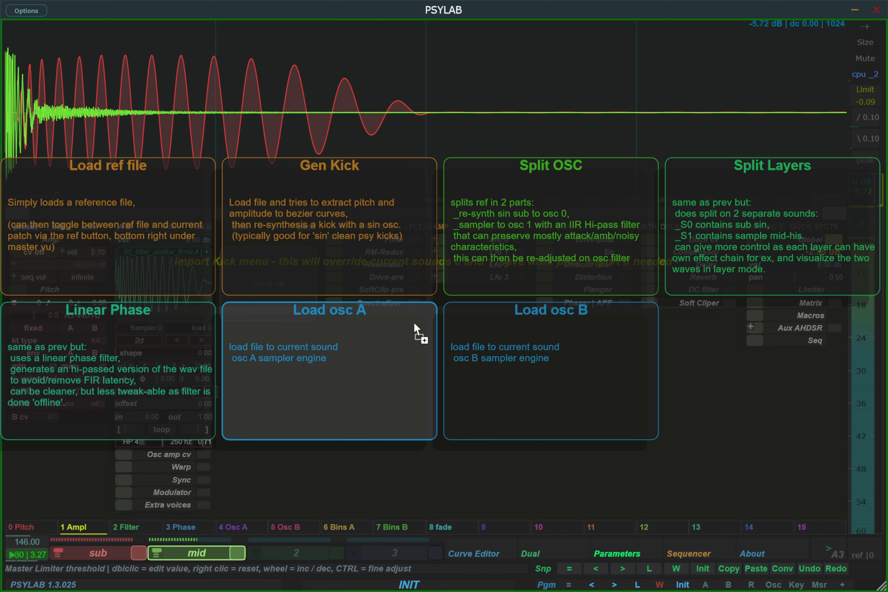
pyautogui.moveTo(414, 322); pyautogui.dragTo(547, 237)
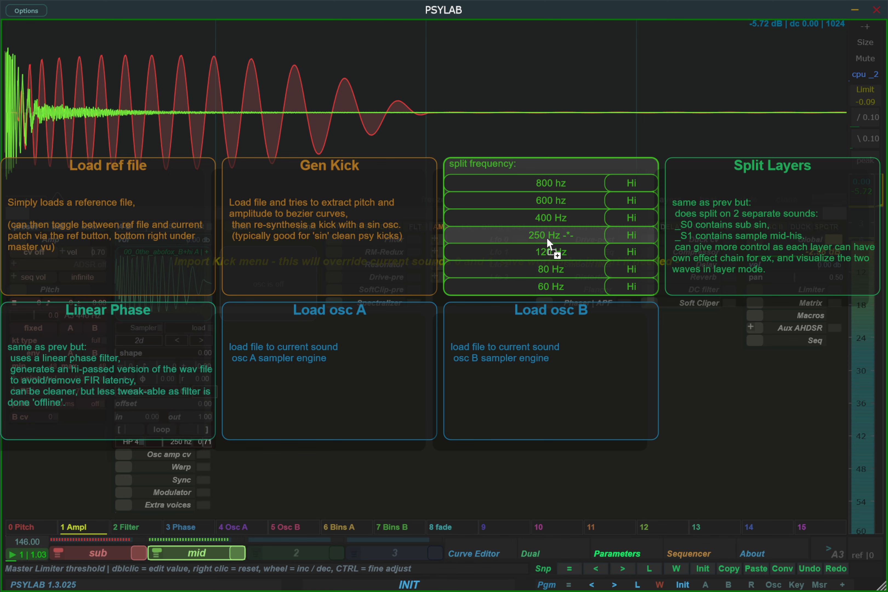
pyautogui.moveTo(550, 238); pyautogui.dragTo(550, 238)
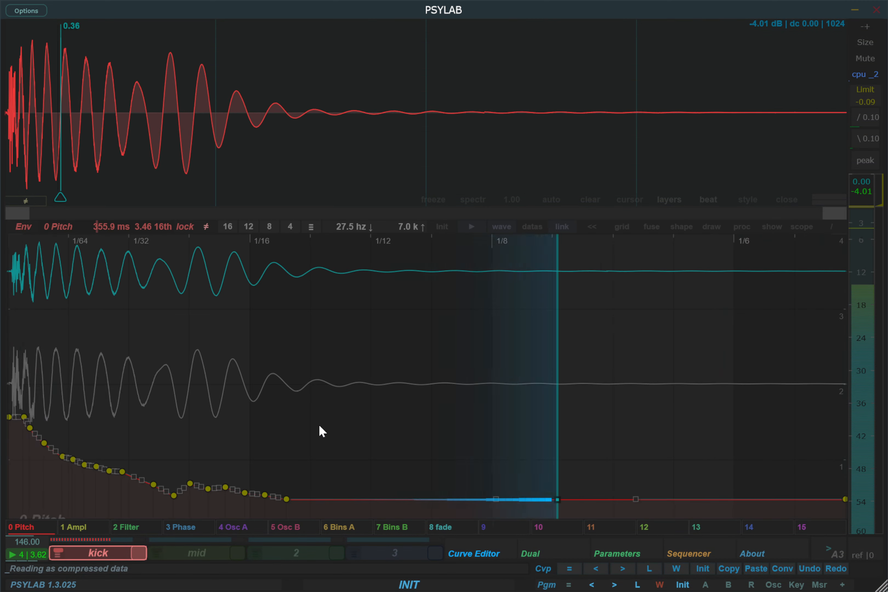
# - Show the extracted Ampl curve and compare the split kick with the reference file
pyautogui.press('1')
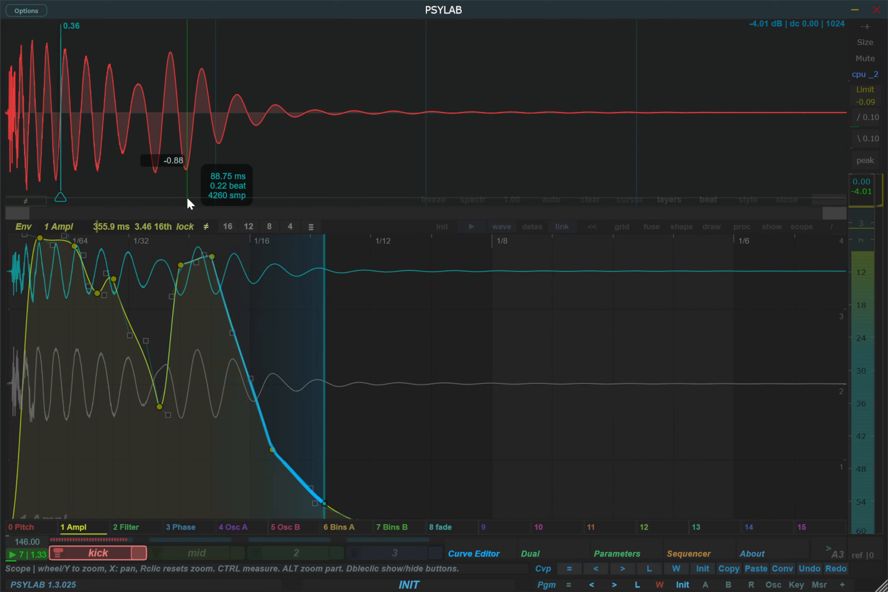
pyautogui.click(864, 554)
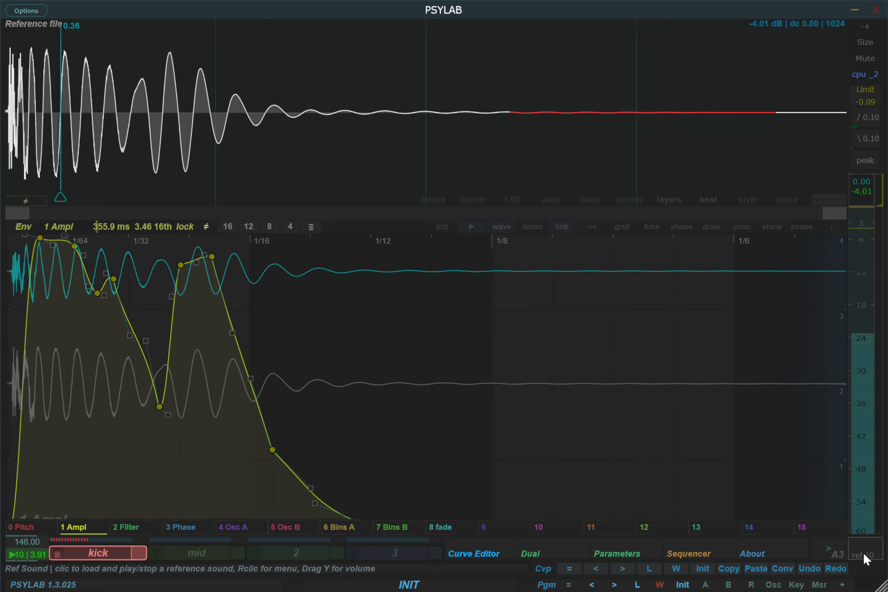
pyautogui.click(863, 552)
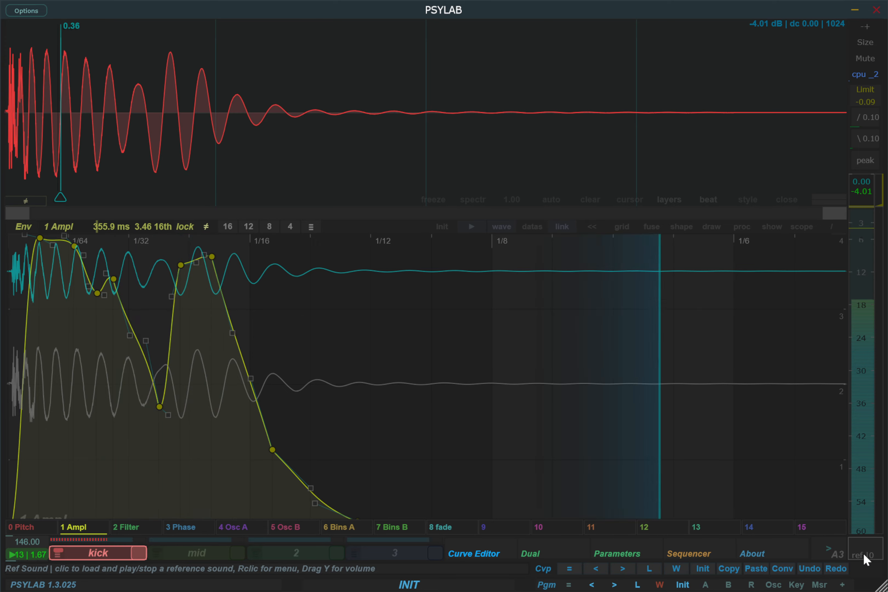
pyautogui.click(863, 552)
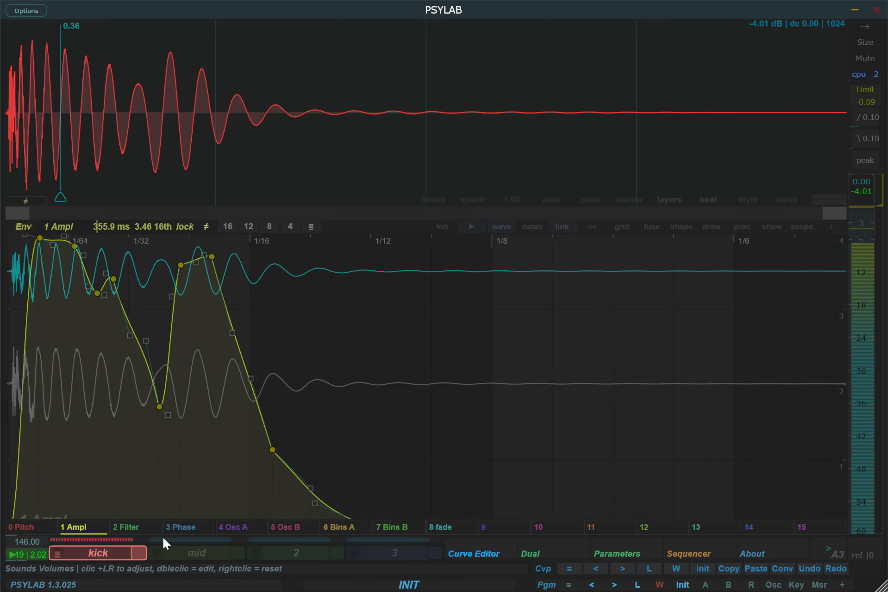
# - Delete the Pitch curve points just past the 1/64 mark and just before the 1/32 mark
pyautogui.click(31, 525)
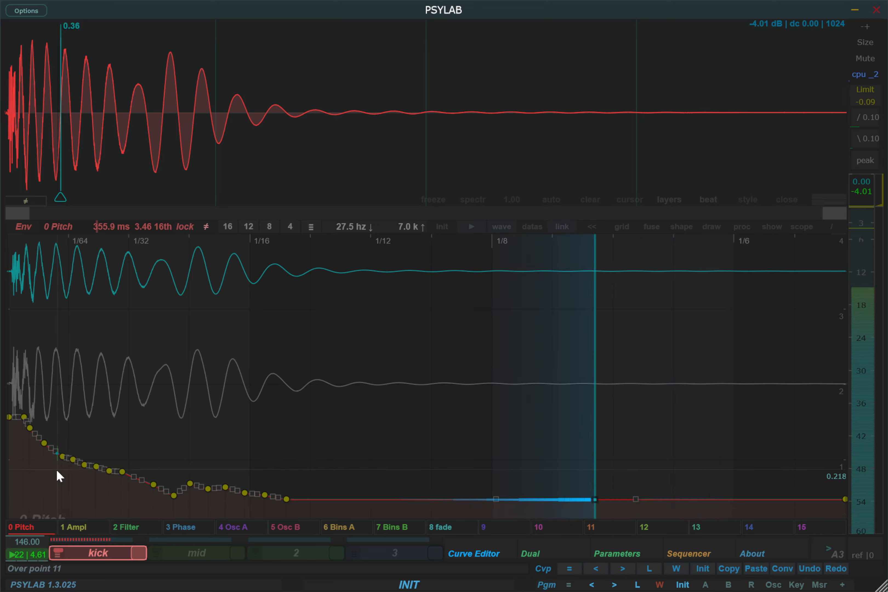
pyautogui.scroll(1, 56, 479)
pyautogui.scroll(-1, 57, 480)
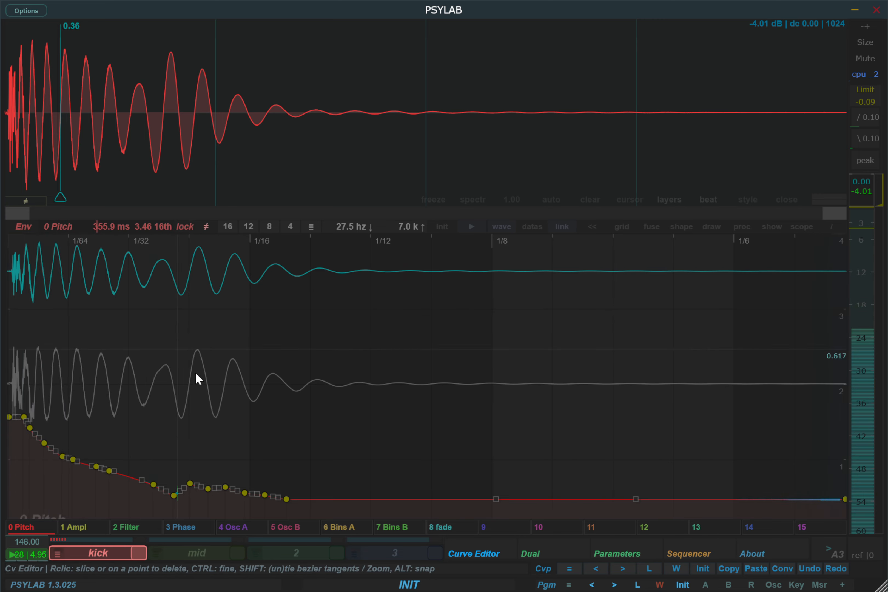
# - Show the kick's parameters and try a 250 Hz Linear Phase split of the neelix sample, saving 0_ neelix the_layer_his.wav in C:\Users
pyautogui.click(620, 556)
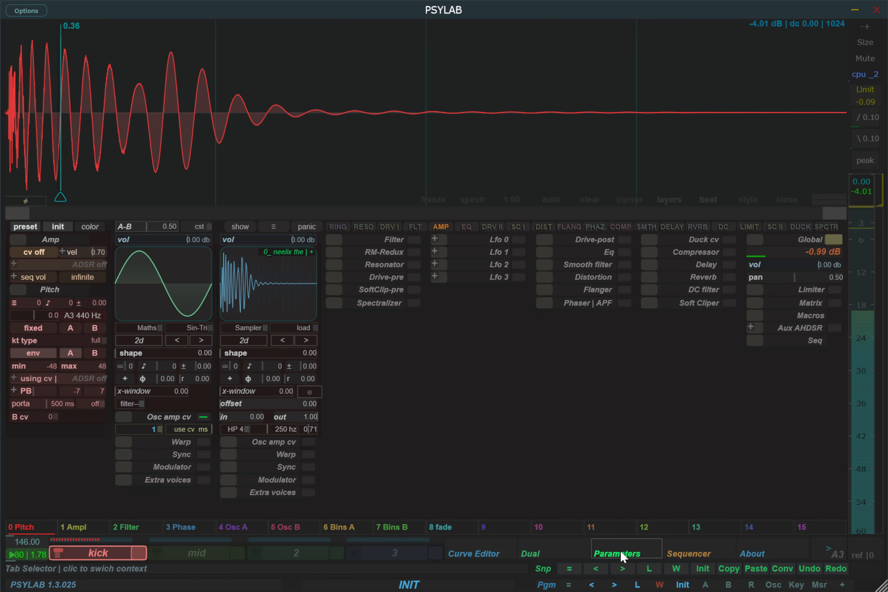
pyautogui.moveTo(886, 277); pyautogui.dragTo(118, 380)
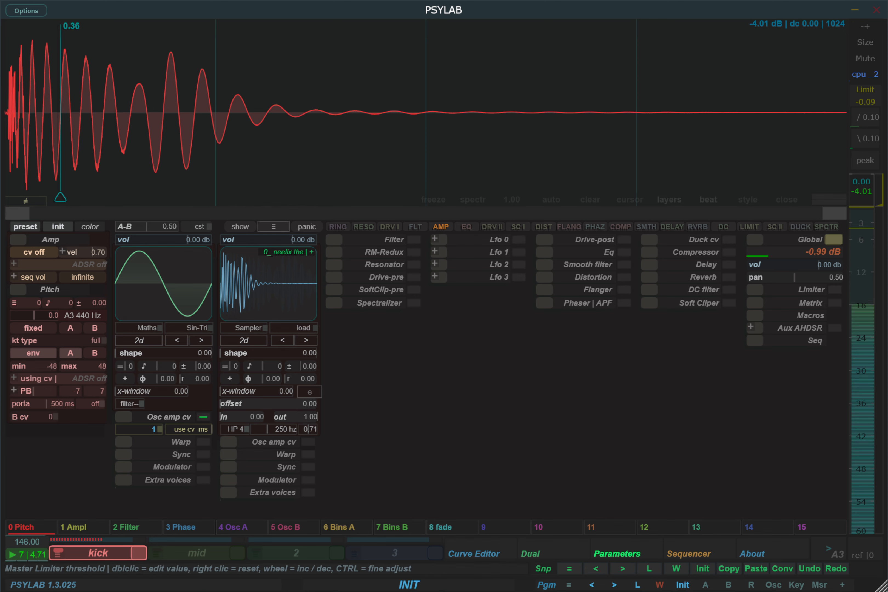
pyautogui.moveTo(1, 362); pyautogui.dragTo(88, 380)
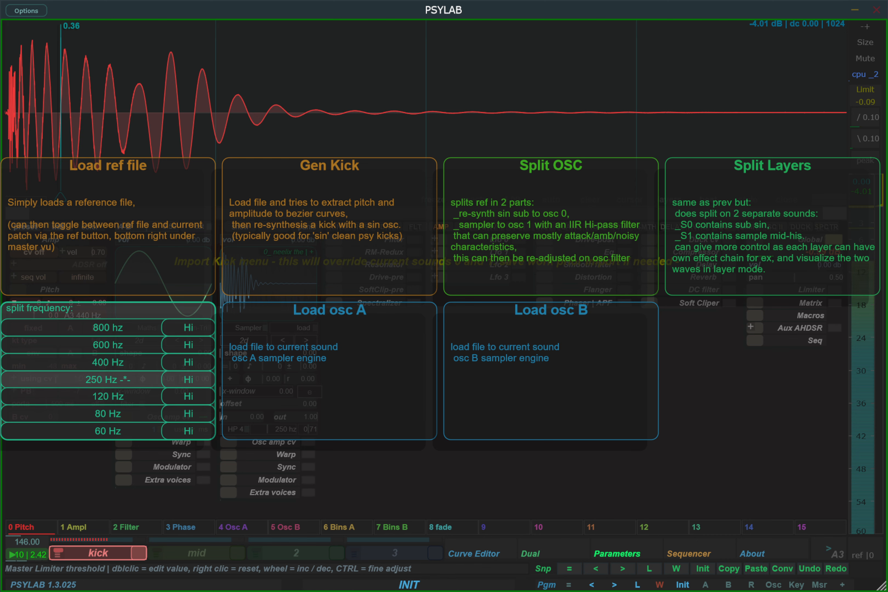
pyautogui.moveTo(88, 380); pyautogui.dragTo(1, 379)
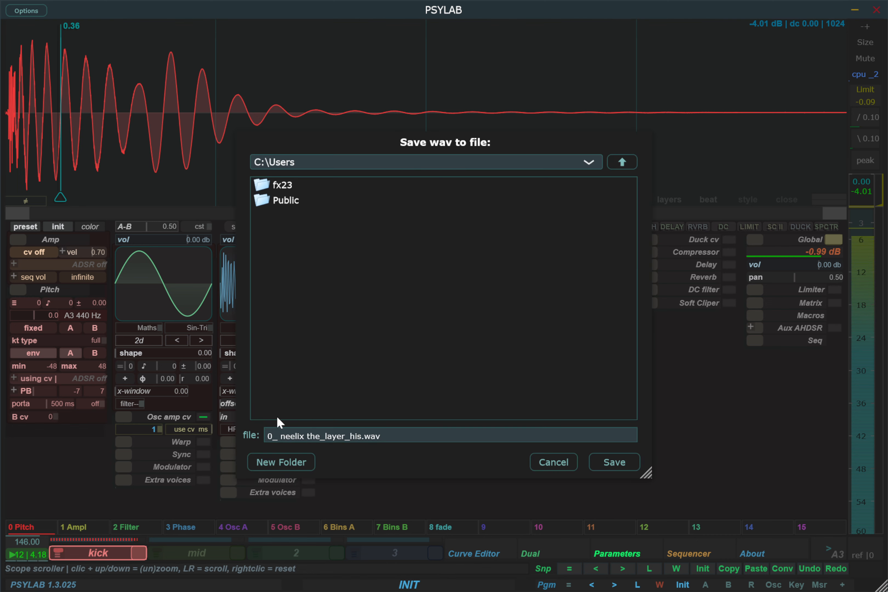
pyautogui.click(402, 435)
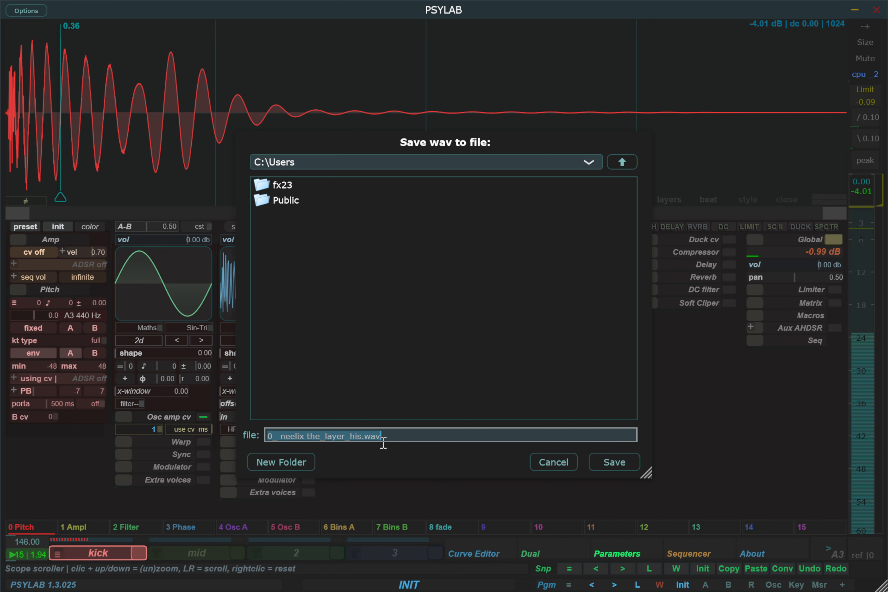
pyautogui.click(611, 456)
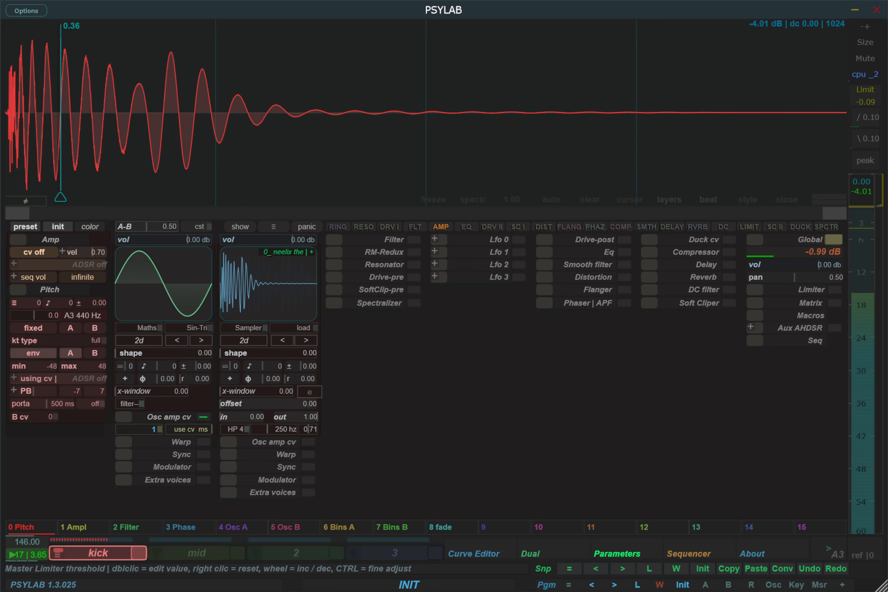
# - Import the neelix kick with a 250 Hz Linear Phase split, saving 0_ neelix the_layer_his.wav in the Documents Psylab folder
pyautogui.moveTo(887, 377); pyautogui.dragTo(457, 369)
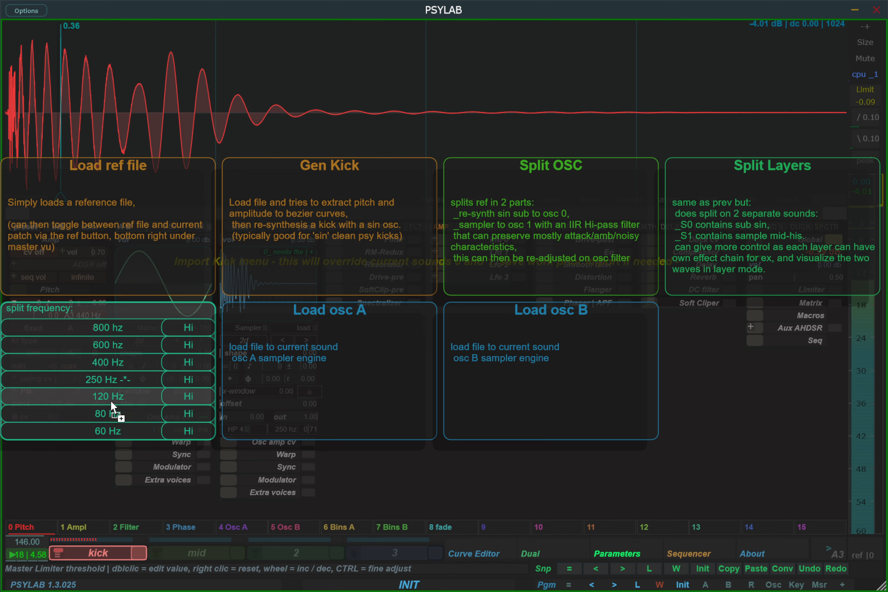
pyautogui.click(182, 382)
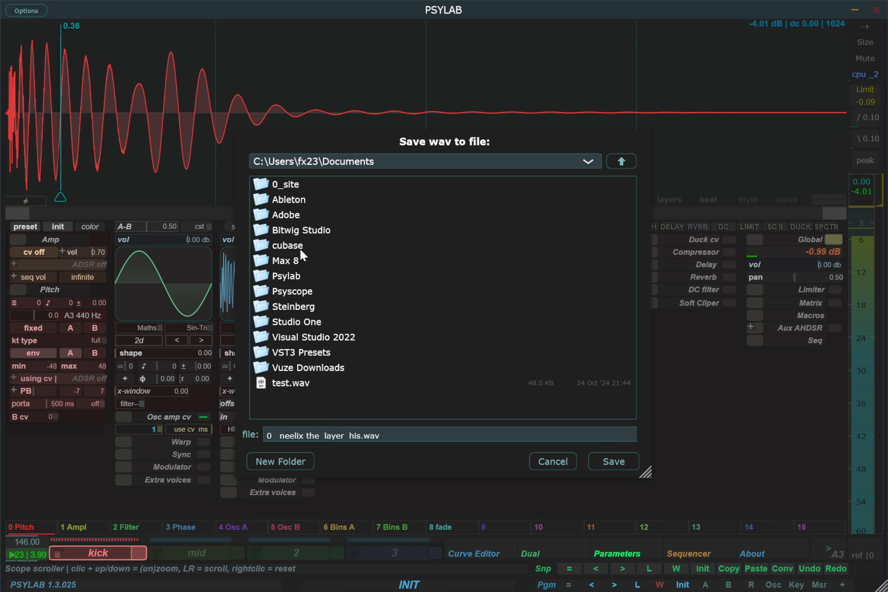
pyautogui.doubleClick(294, 276)
pyautogui.click(611, 461)
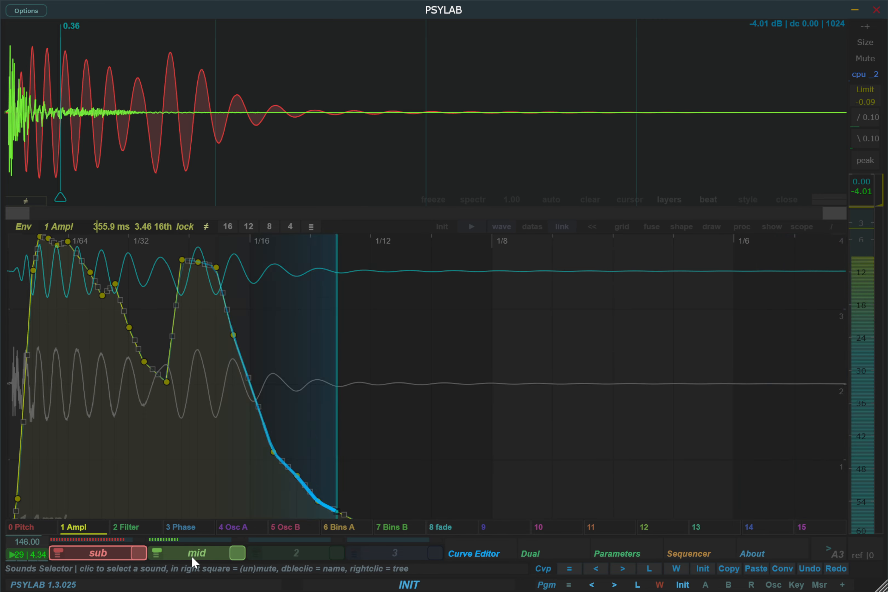
# - Show the mid layer in Dual view, turn on its amp cv and move the Ampl curve's decay points earlier
pyautogui.click(208, 551)
pyautogui.click(631, 550)
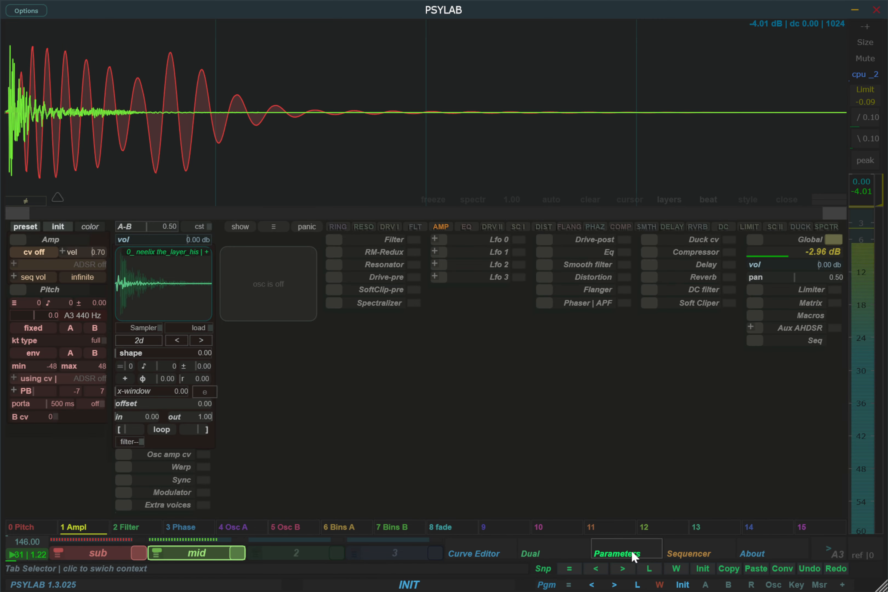
pyautogui.click(561, 556)
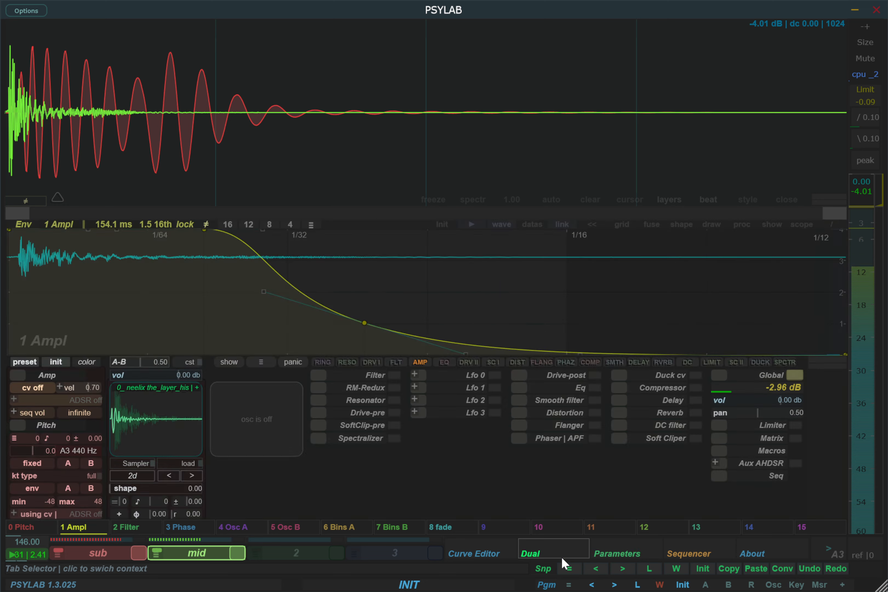
pyautogui.click(33, 388)
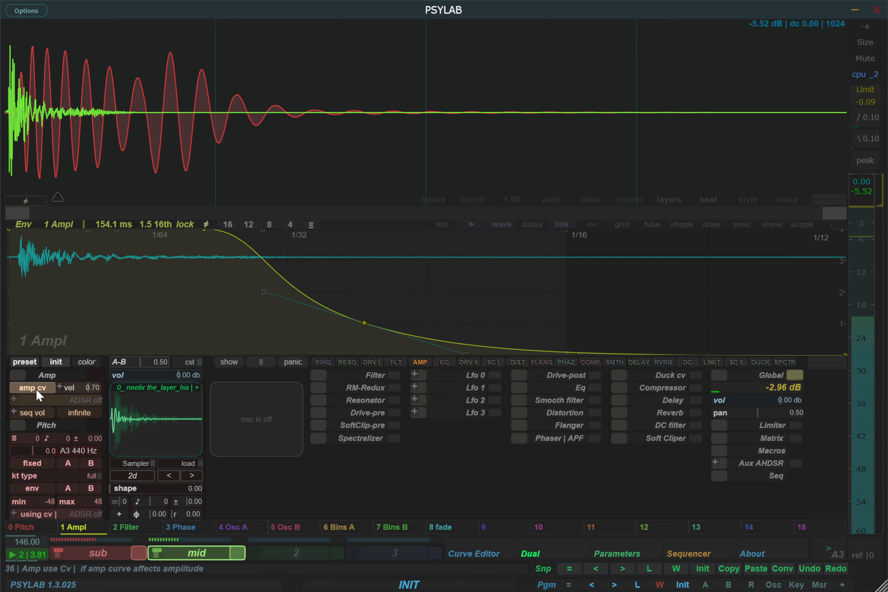
pyautogui.moveTo(364, 322); pyautogui.dragTo(327, 323)
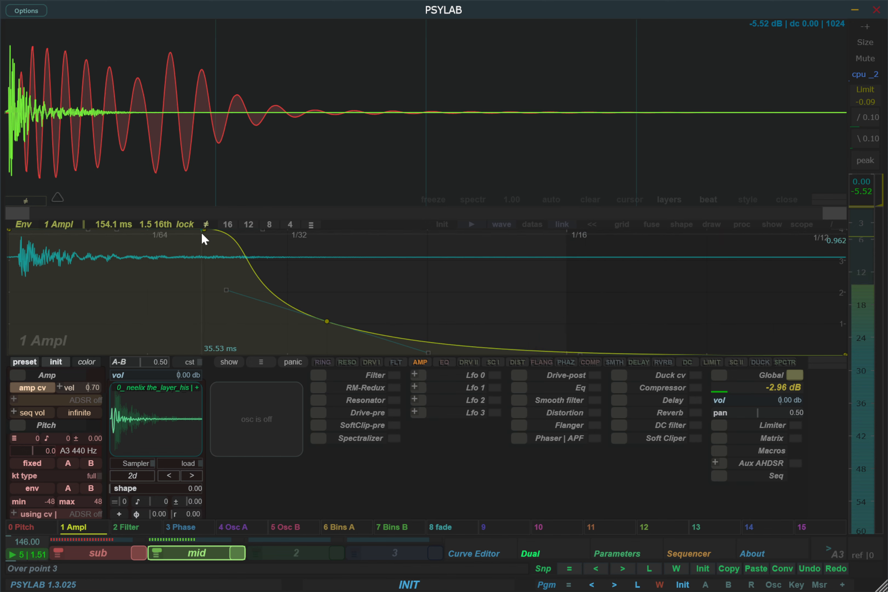
pyautogui.moveTo(200, 230)
pyautogui.mouseDown()
pyautogui.moveTo(83, 341)
pyautogui.moveTo(42, 329)
pyautogui.moveTo(39, 345)
pyautogui.moveTo(130, 249)
pyautogui.moveTo(237, 202)
pyautogui.moveTo(115, 202)
pyautogui.moveTo(16, 352)
pyautogui.moveTo(193, 213)
pyautogui.mouseUp()
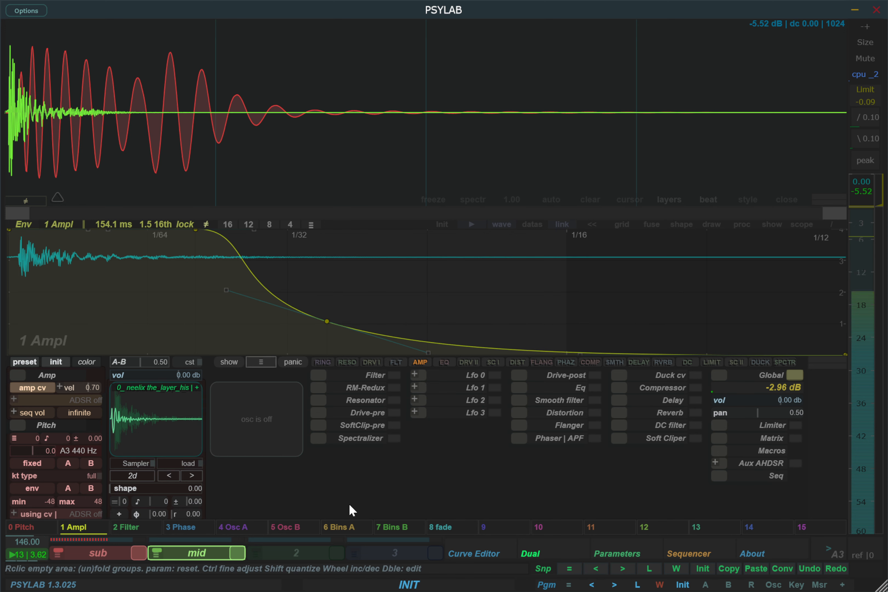
# - Examine the sub and mid waveforms in the scope, and import the neelix kick with Split Layers for comparison
pyautogui.moveTo(351, 505); pyautogui.dragTo(405, 481)
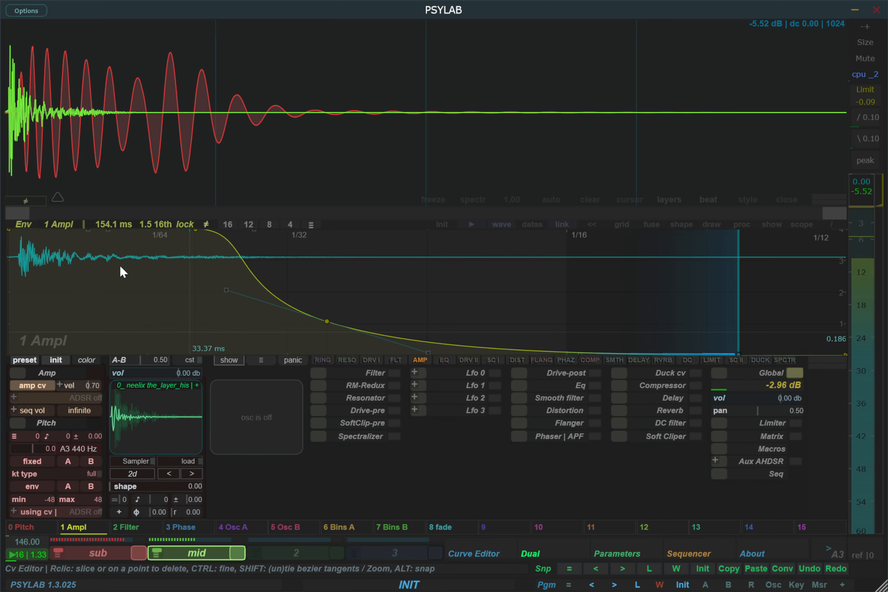
pyautogui.moveTo(12, 73); pyautogui.dragTo(153, 45)
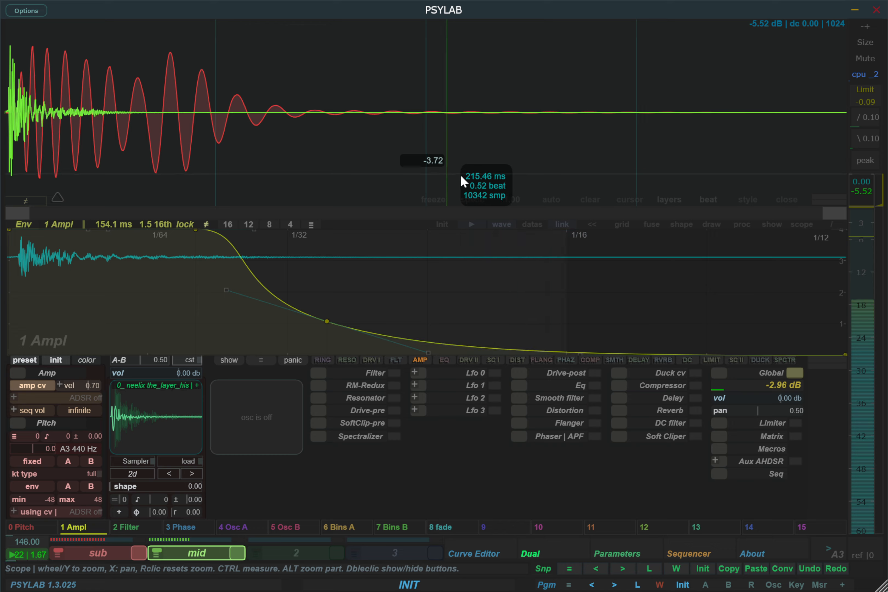
pyautogui.moveTo(887, 191); pyautogui.dragTo(781, 233)
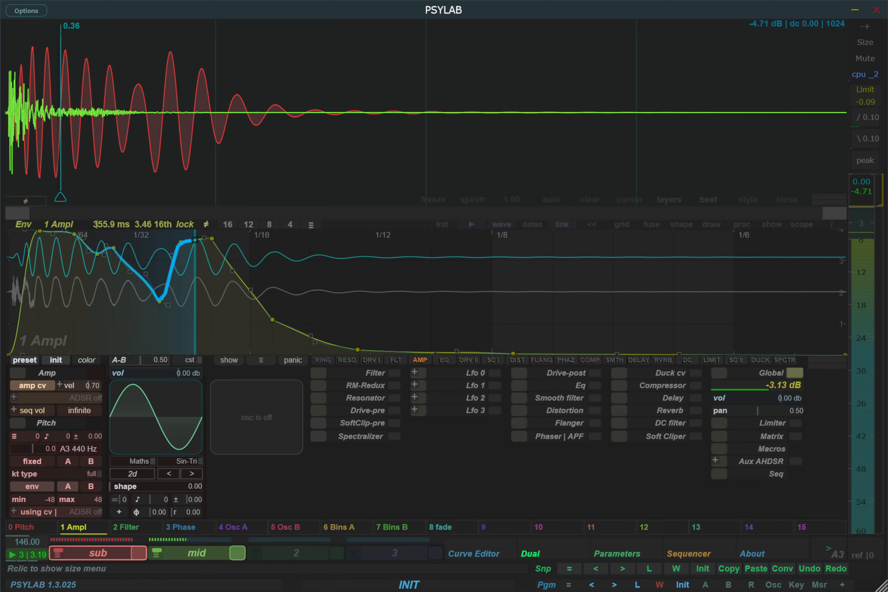
# - Reset the program to its init state and load a kick excerpt into oscillator A, saved as 0_KICK THE HC GOA D_crop.wav
pyautogui.click(413, 328)
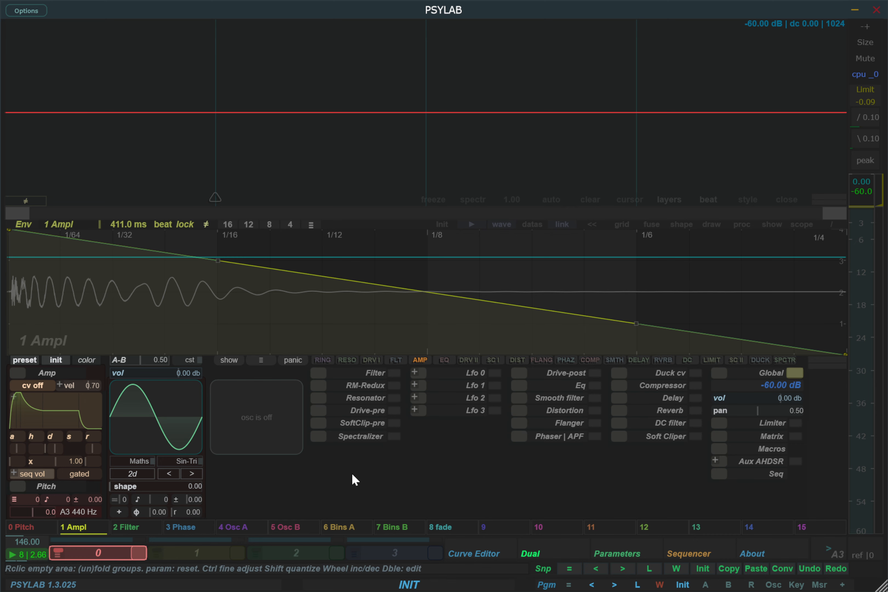
pyautogui.click(474, 555)
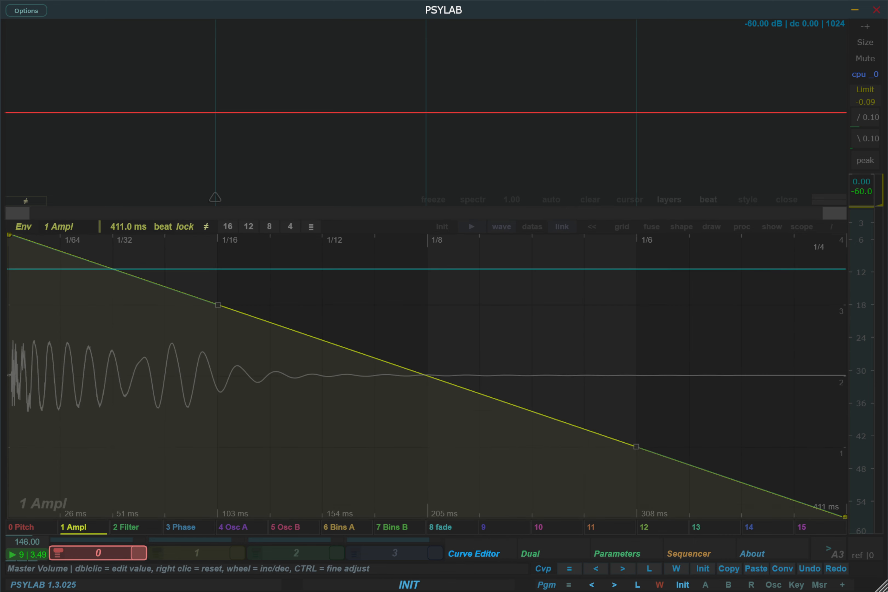
pyautogui.moveTo(887, 260); pyautogui.dragTo(295, 357)
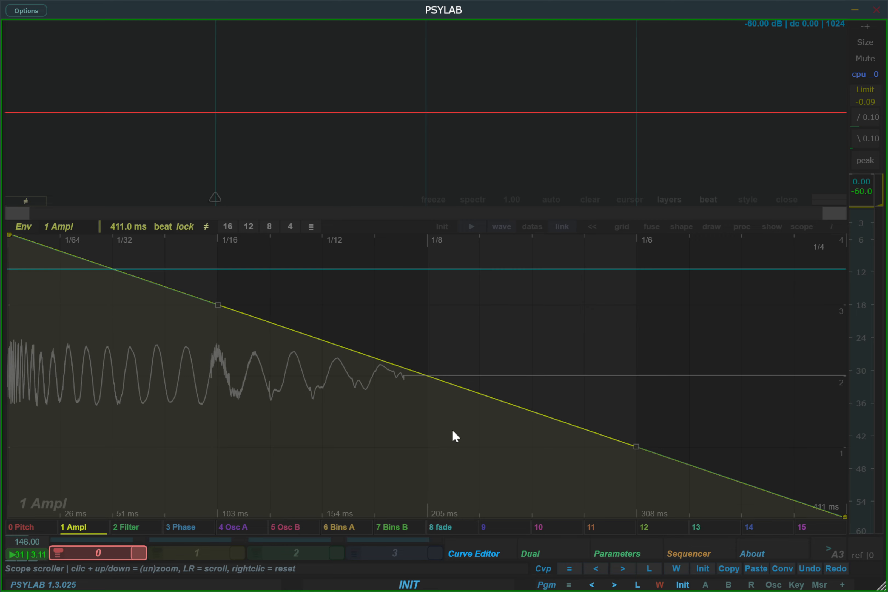
pyautogui.click(435, 426)
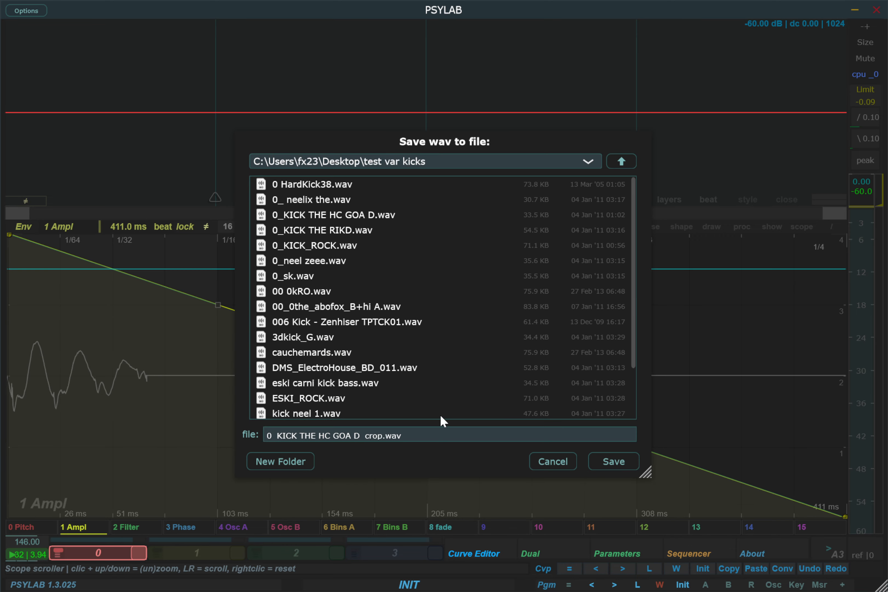
pyautogui.click(401, 436)
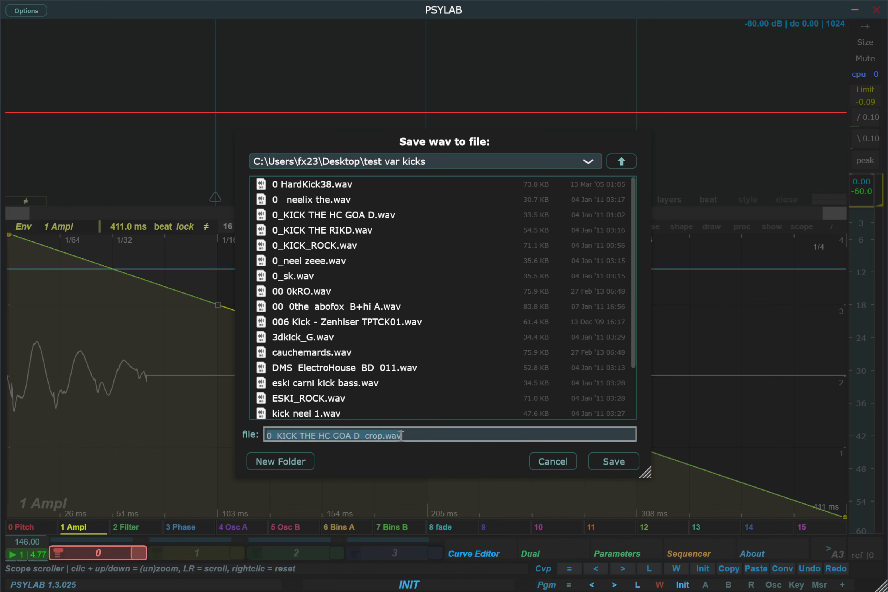
pyautogui.click(330, 427)
# - Show oscillator A's sampler parameters and audition the cropped sample by playing the A3 note
pyautogui.click(604, 550)
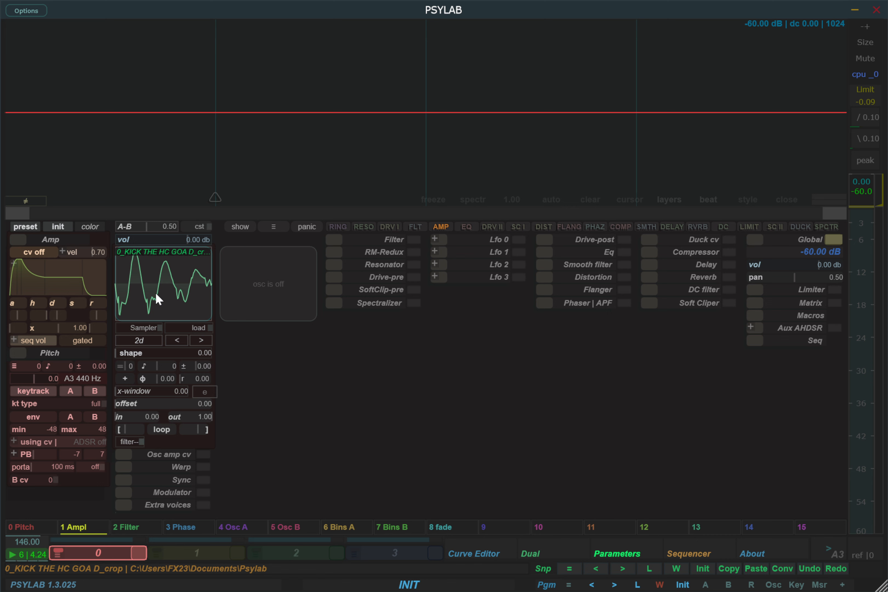
pyautogui.click(833, 546)
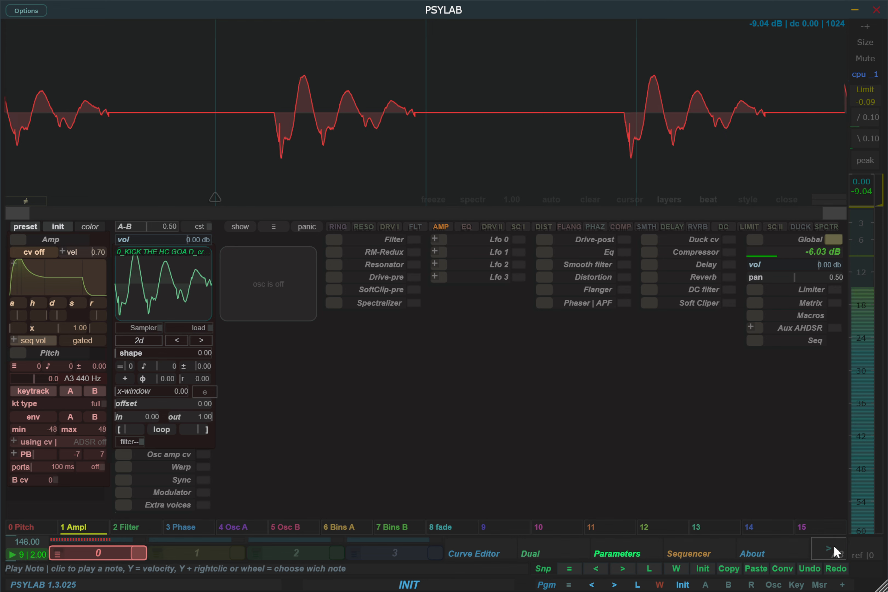
pyautogui.click(833, 545)
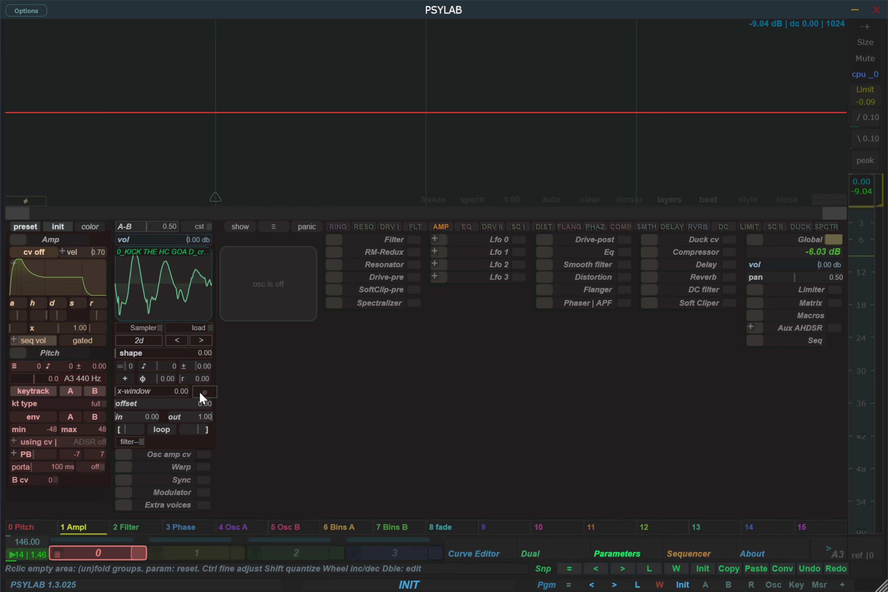
# - Toggle oscillator A's sample loop on and off, and open its sample editor in an enlarged view
pyautogui.click(163, 431)
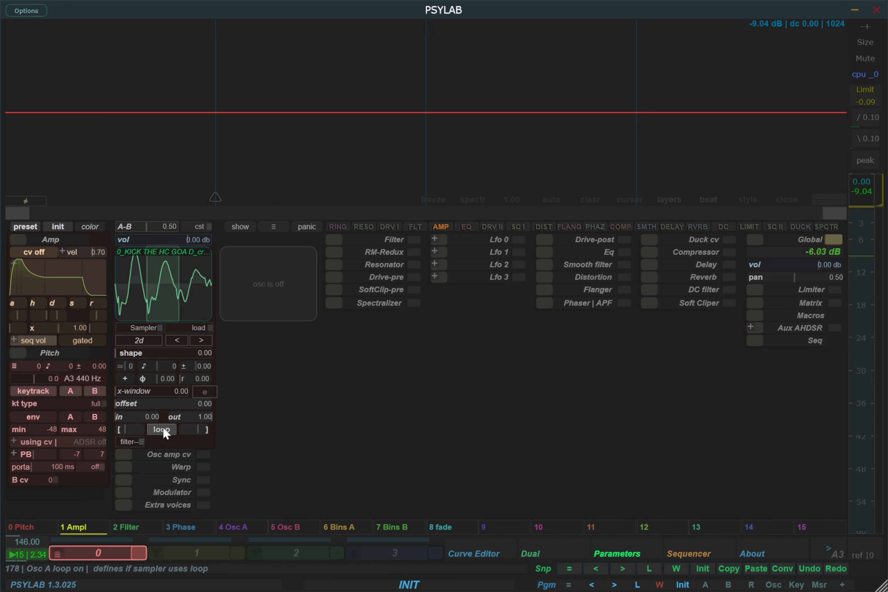
pyautogui.click(162, 428)
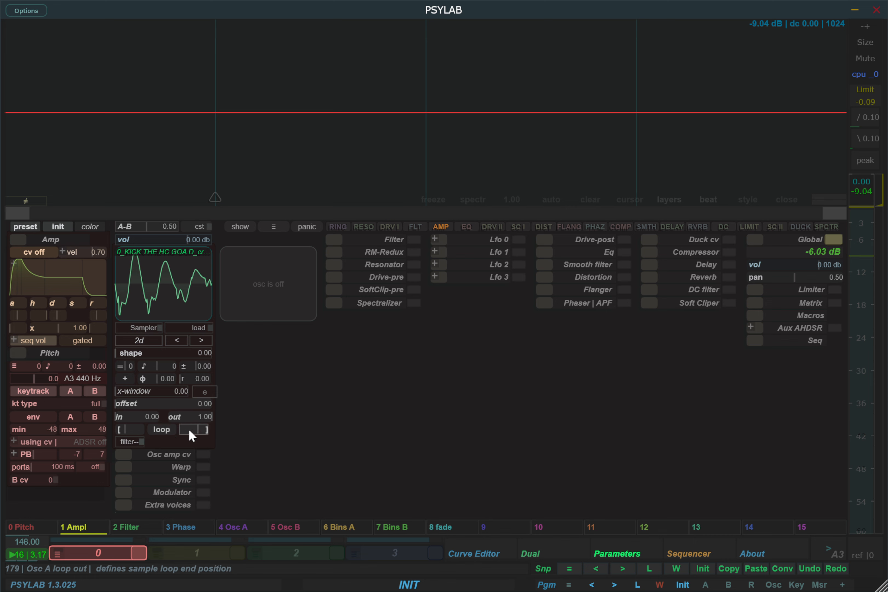
pyautogui.click(202, 392)
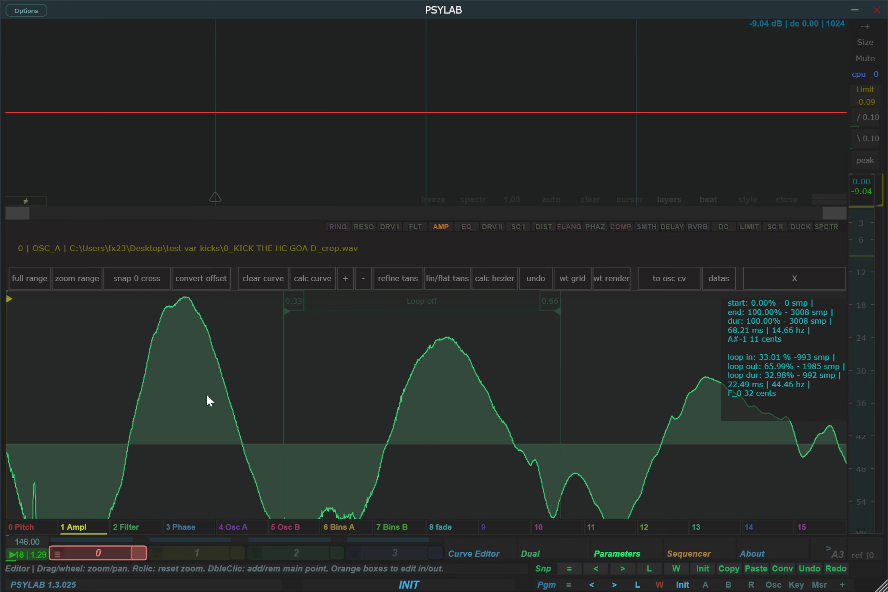
pyautogui.click(839, 202)
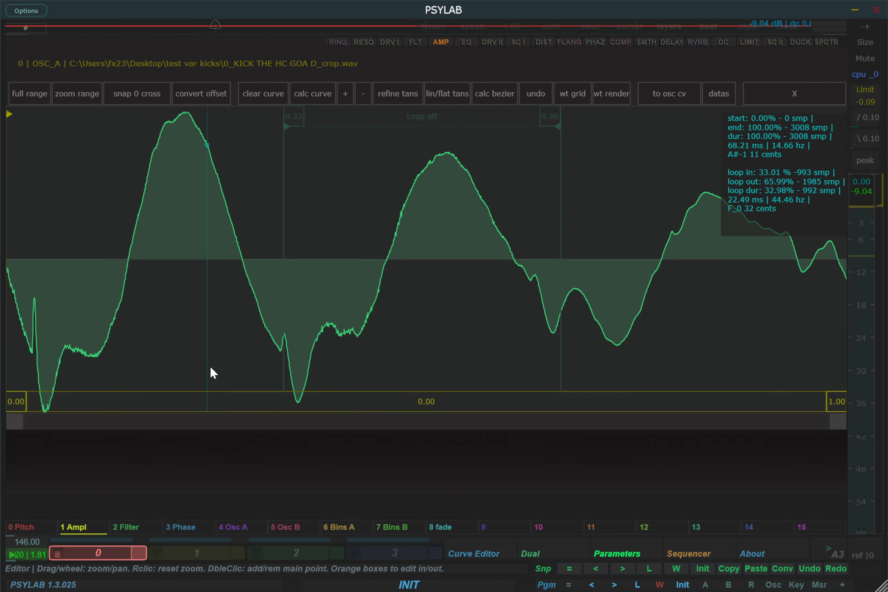
# - Turn on the loop in the sample editor, shift it to about 0.27–0.60 and snap its ends to zero crossings
pyautogui.click(412, 123)
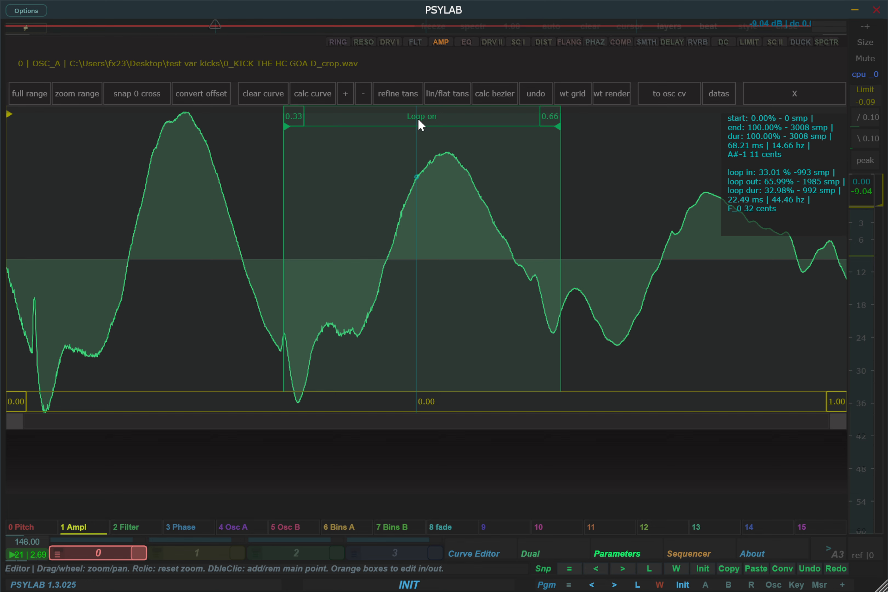
pyautogui.moveTo(416, 118); pyautogui.dragTo(368, 120)
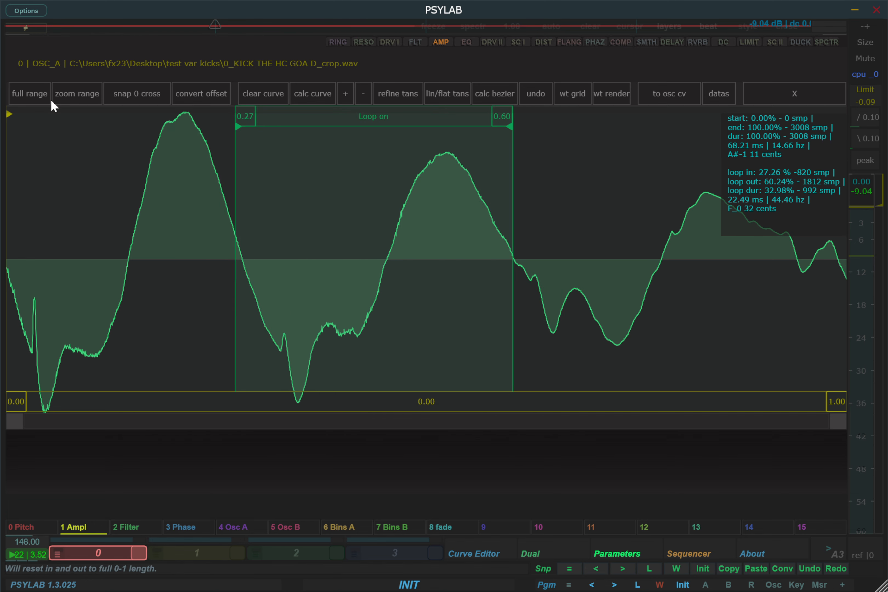
pyautogui.click(128, 98)
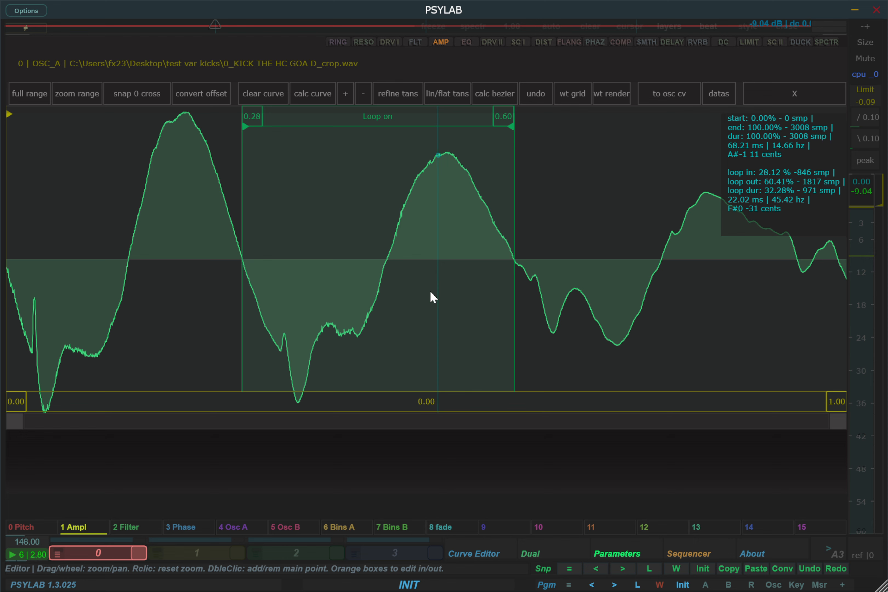
# - Turn off the loop, calculate a curve from the sample's waveform and refine its tangents
pyautogui.click(400, 114)
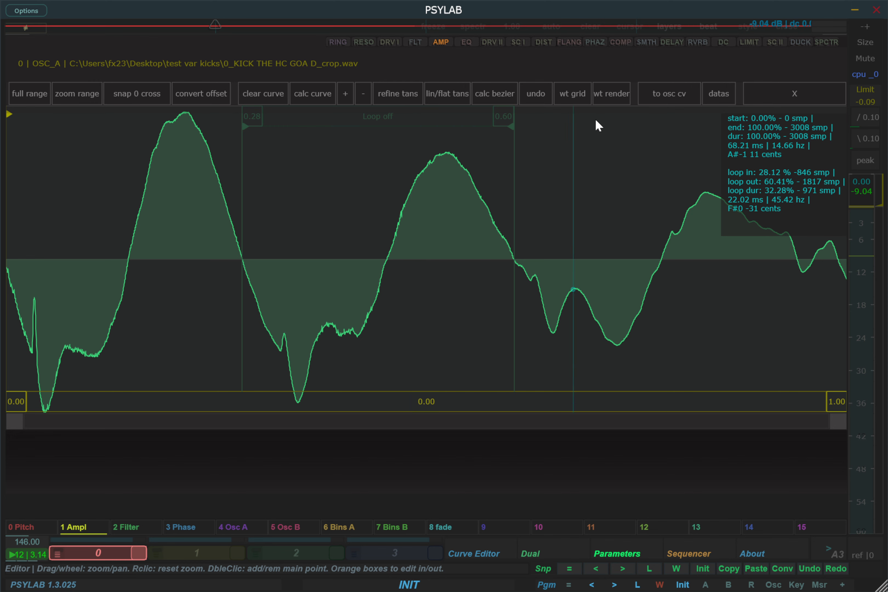
pyautogui.click(305, 100)
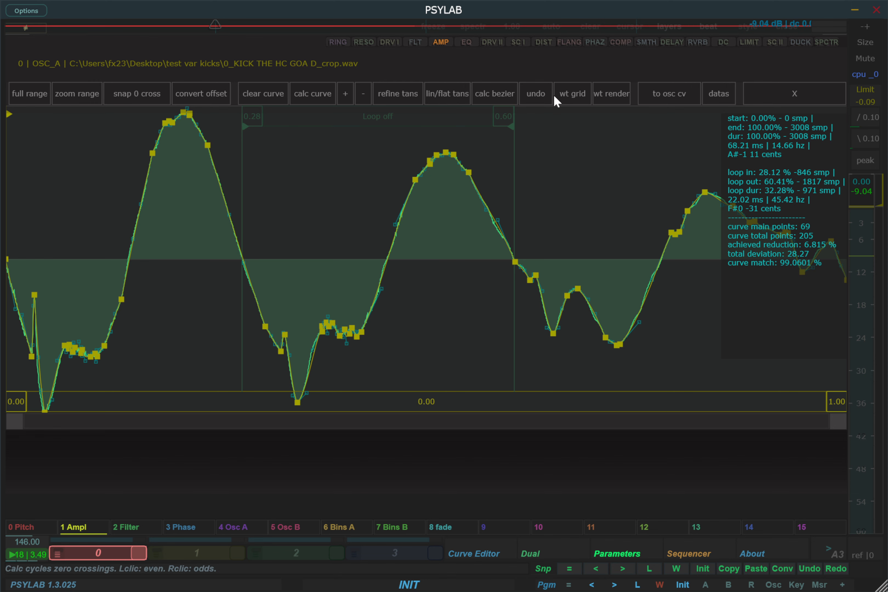
pyautogui.click(392, 91)
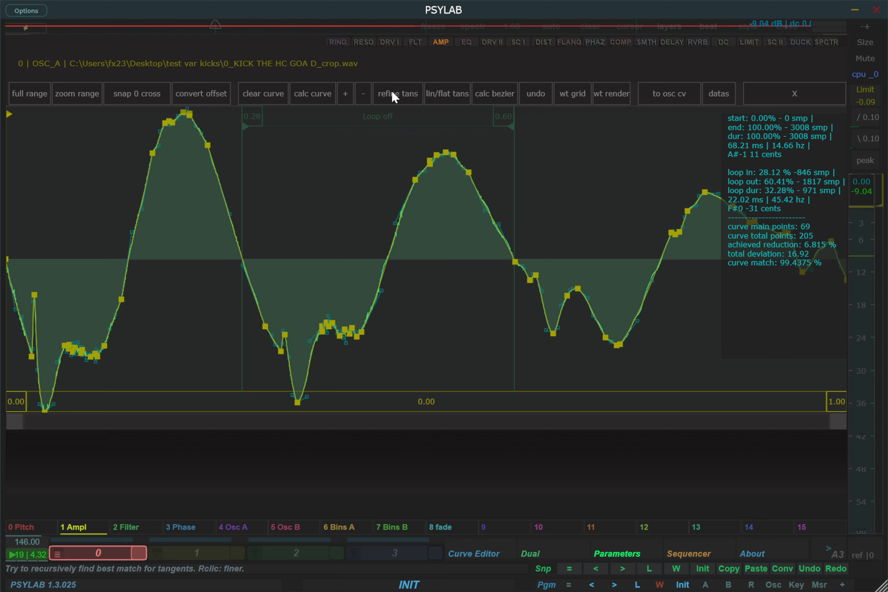
# - Refine the sample curve's tangents once more and send the curve to oscillator A's curve slot
pyautogui.click(392, 92)
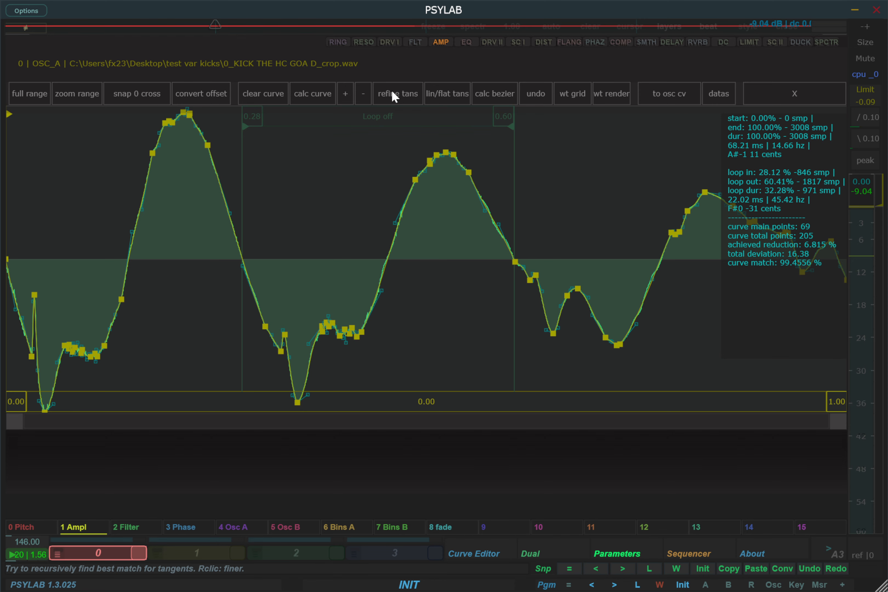
pyautogui.click(685, 92)
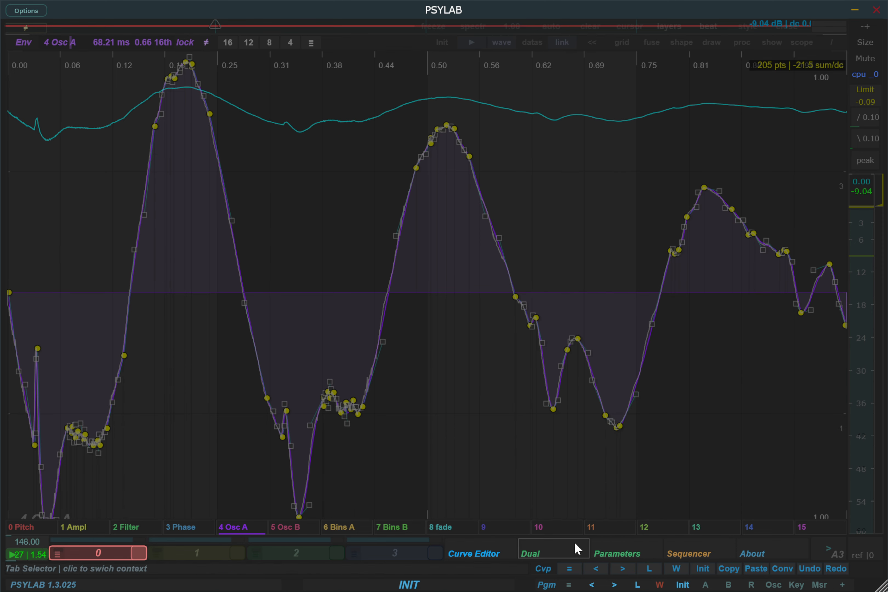
# - Set oscillator A's engine to Bezier and its waveform to A oneshot
pyautogui.click(616, 550)
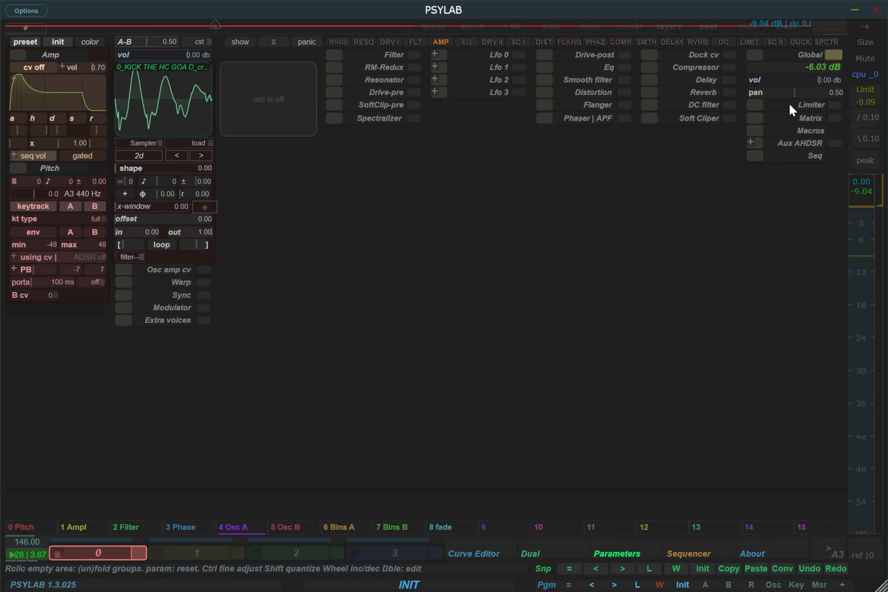
pyautogui.click(144, 143)
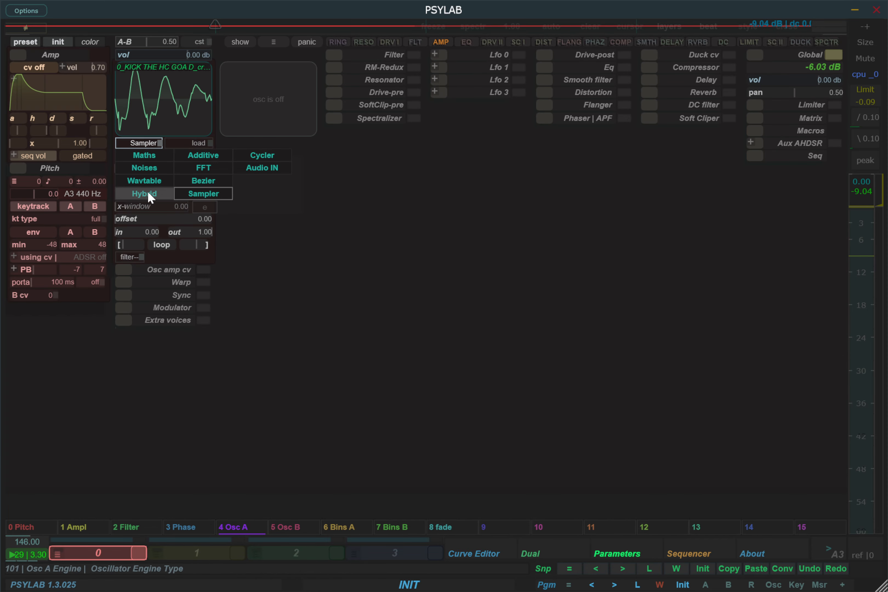
pyautogui.click(206, 185)
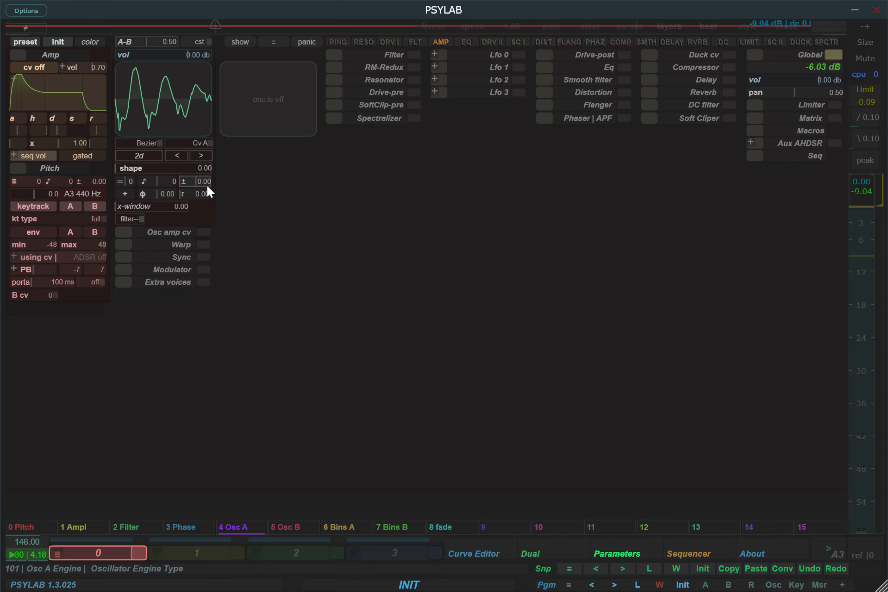
pyautogui.click(195, 145)
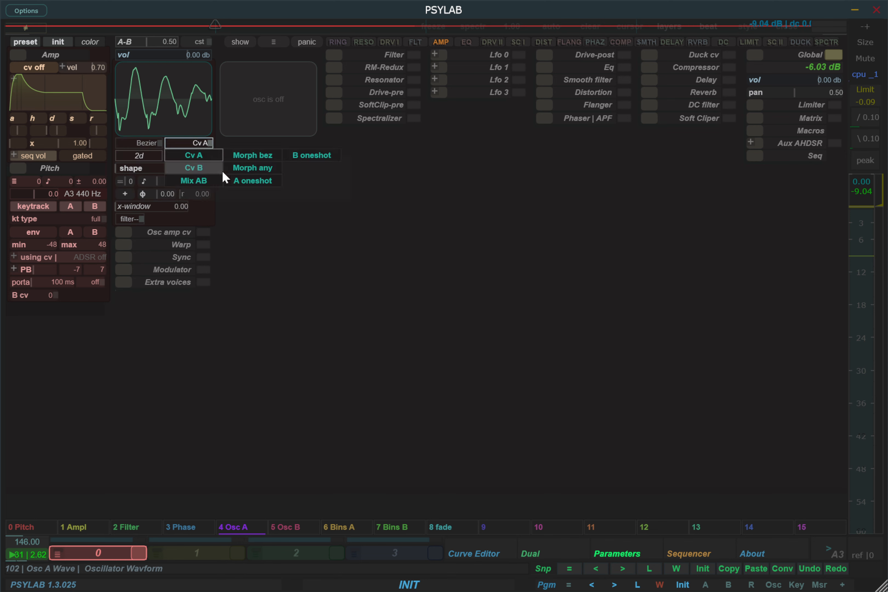
pyautogui.click(263, 188)
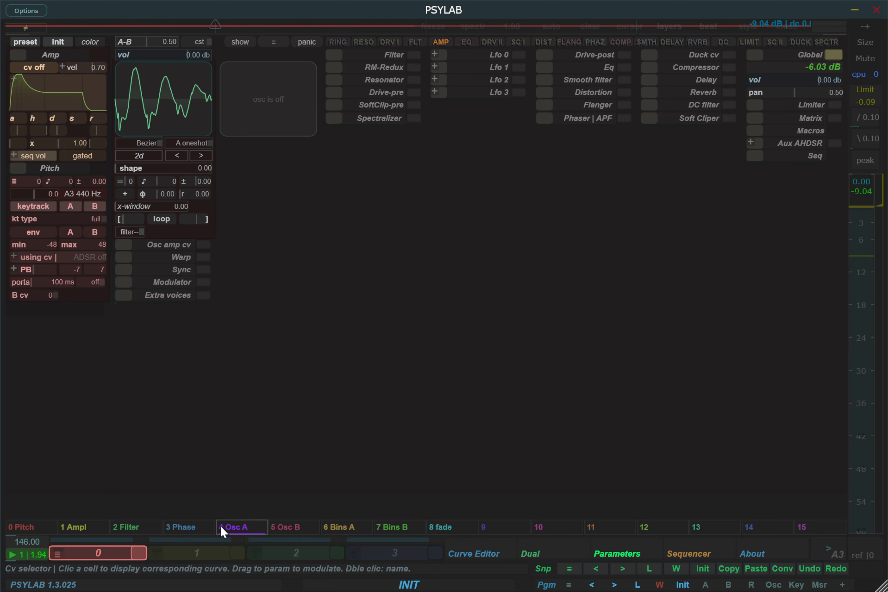
# - Turn on oscillator A's loop and adjust its range on the 4 Osc A curve to about 0.29–0.60
pyautogui.click(238, 529)
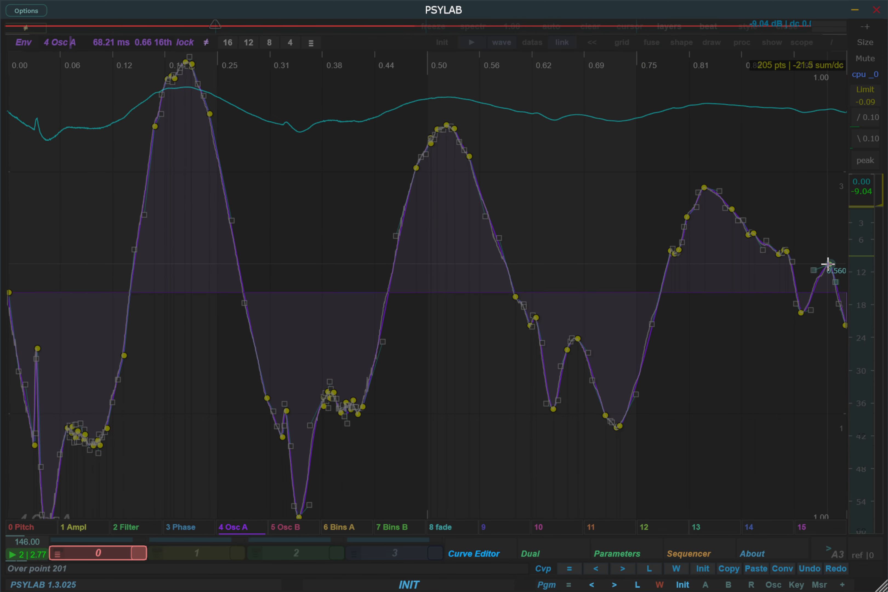
pyautogui.click(622, 552)
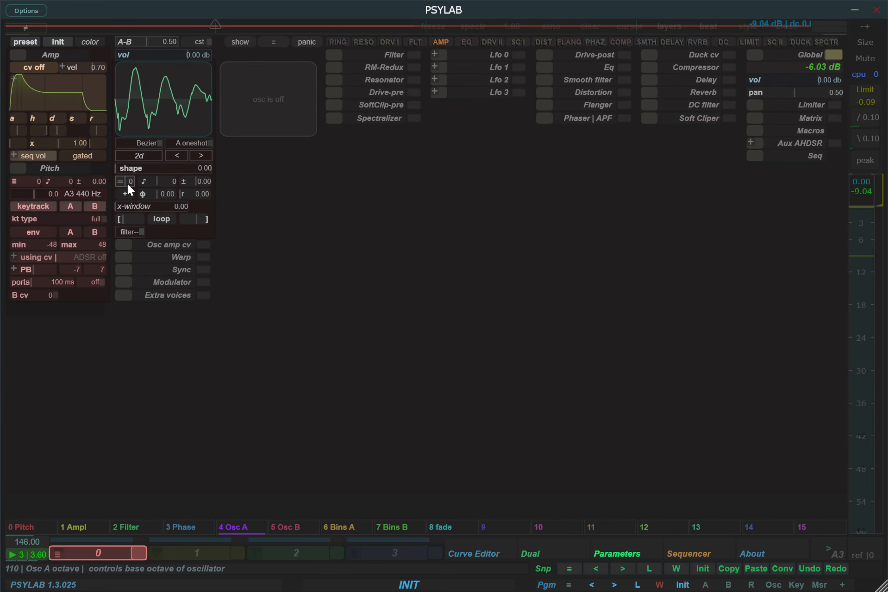
pyautogui.click(168, 220)
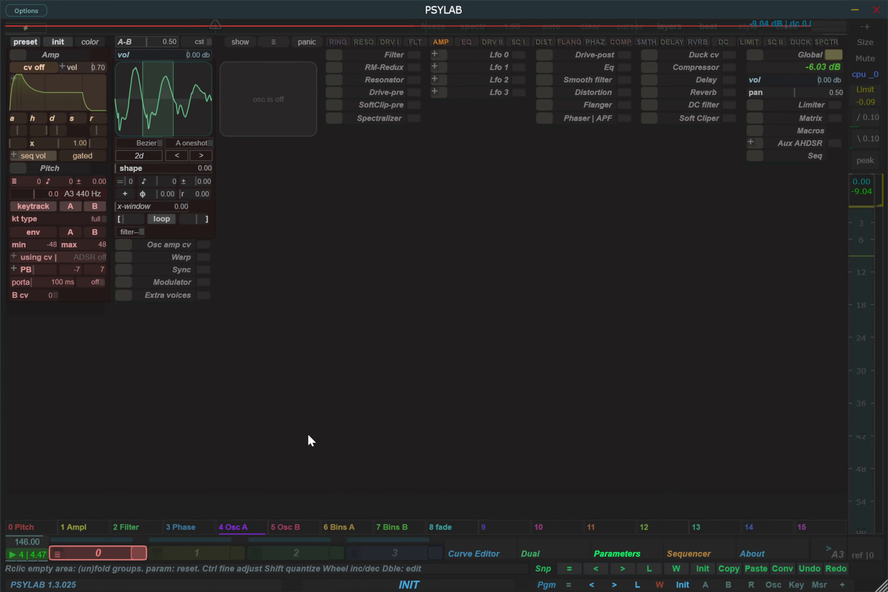
pyautogui.click(250, 530)
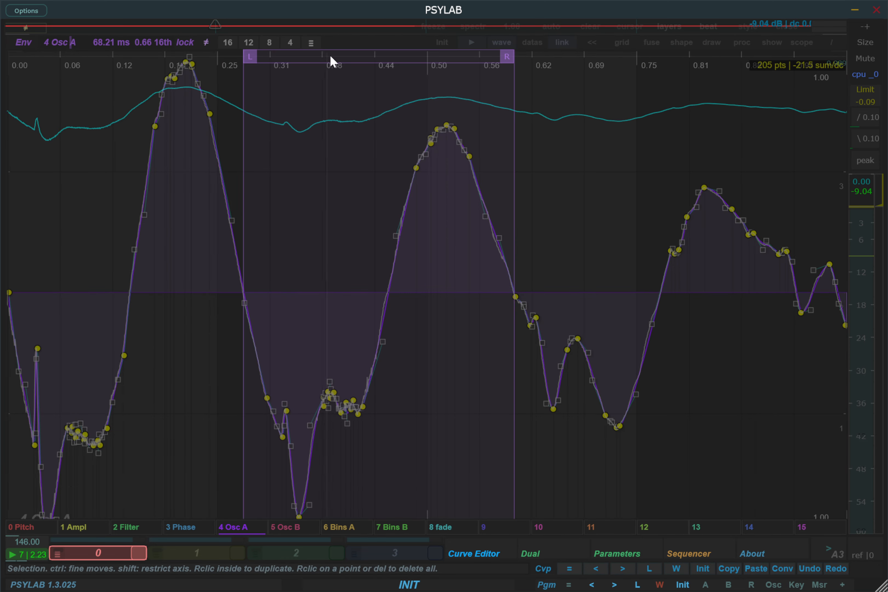
pyautogui.moveTo(330, 57); pyautogui.dragTo(337, 101)
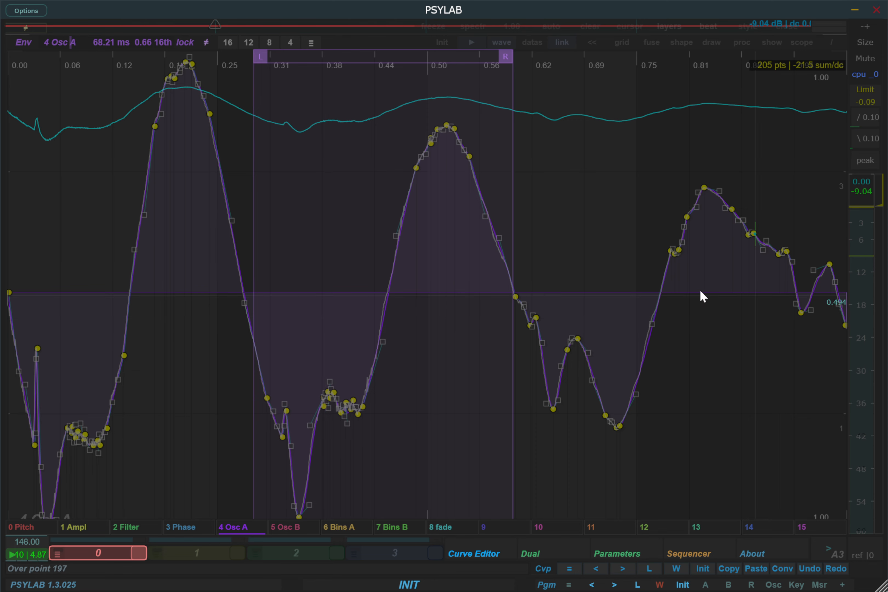
# - Delete the curve point on the rising edge of the first peak and audition the result with the A3 note
pyautogui.moveTo(155, 127); pyautogui.dragTo(120, 172)
pyautogui.doubleClick(120, 172)
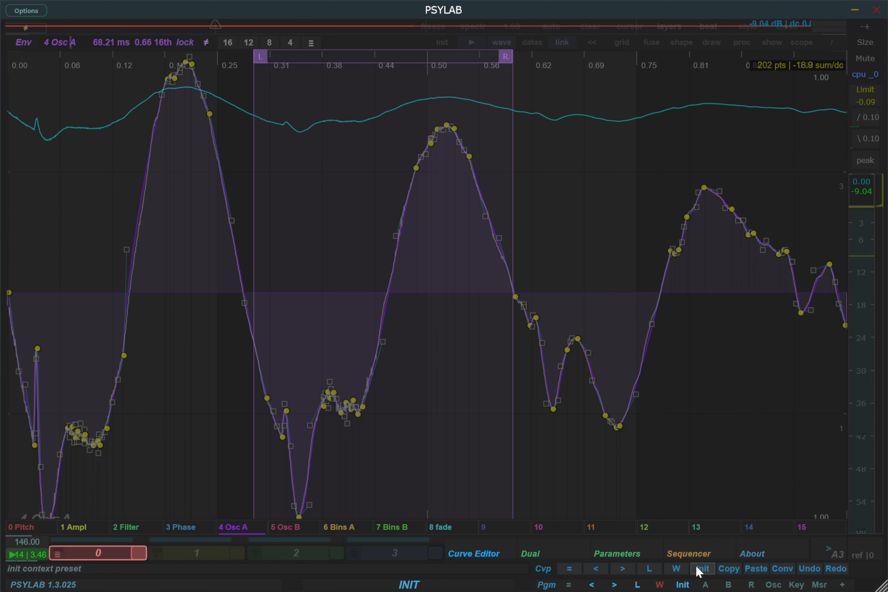
pyautogui.click(857, 553)
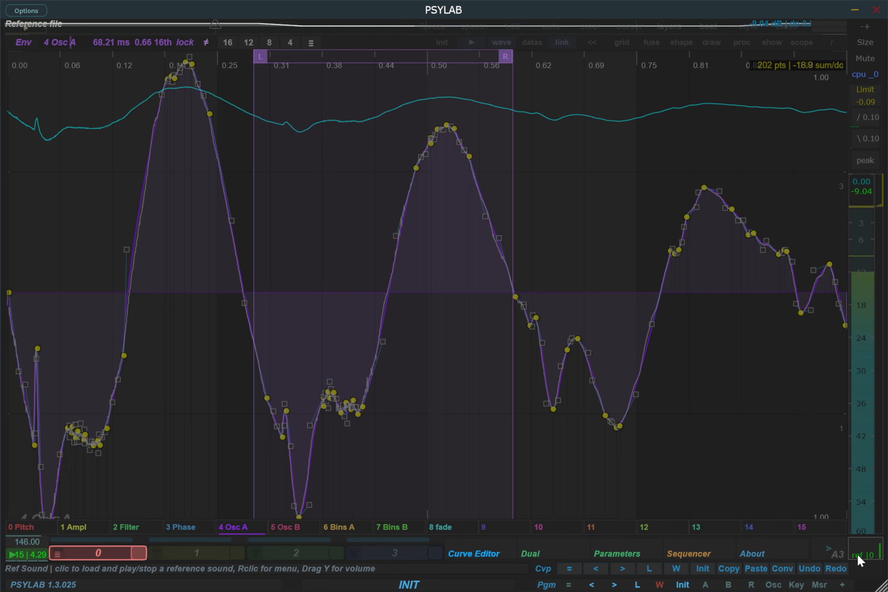
pyautogui.click(837, 558)
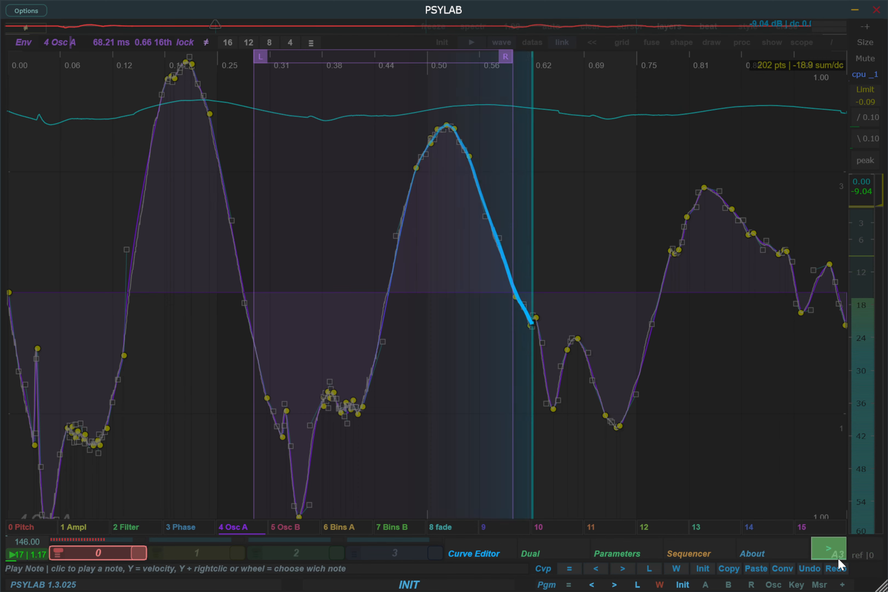
# - Show the curve and parameters together in the Dual view and initialise the program preset
pyautogui.click(631, 554)
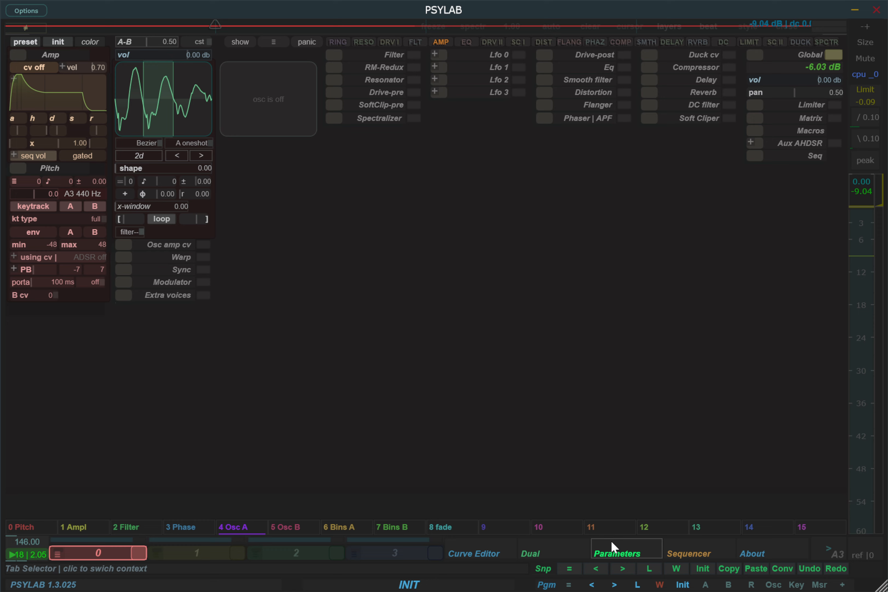
pyautogui.click(666, 549)
pyautogui.click(642, 554)
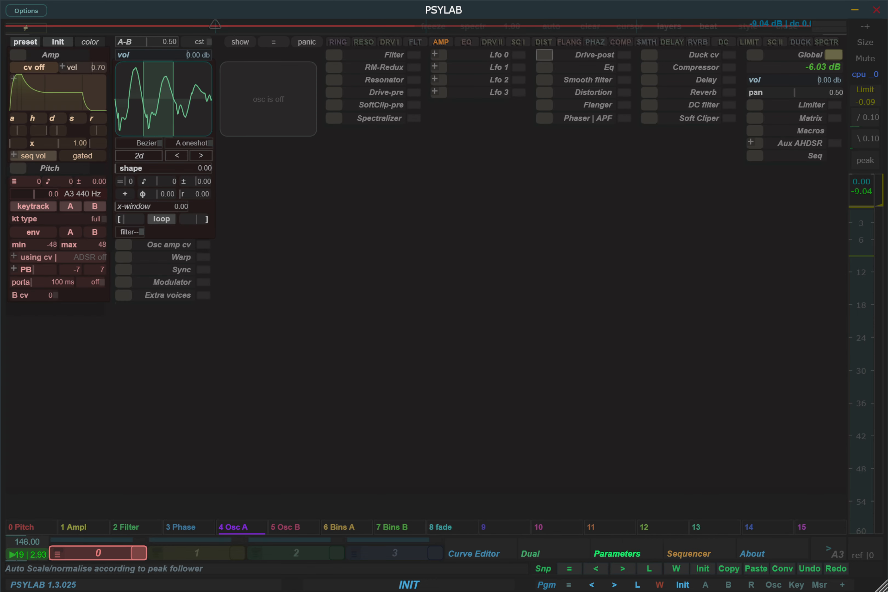
pyautogui.click(567, 557)
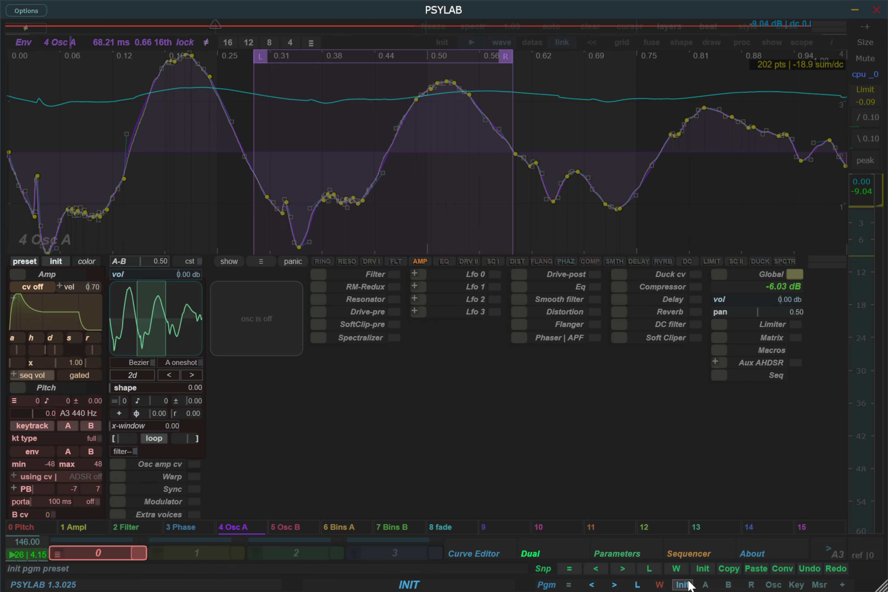
pyautogui.click(402, 330)
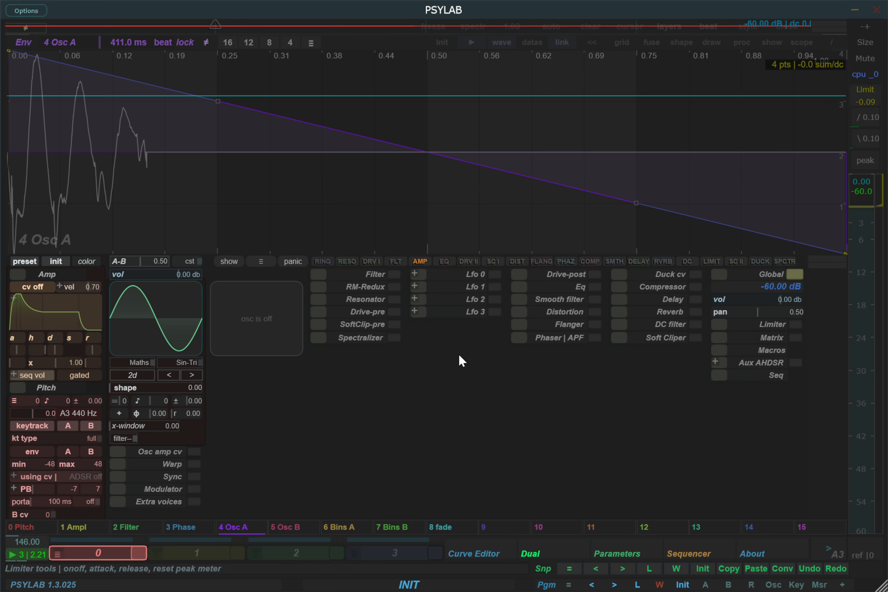
# - Lower the master limiter's threshold to -18.49, raise it to 6.02 and set its attack to 0.09
pyautogui.click(871, 92)
pyautogui.click(866, 100)
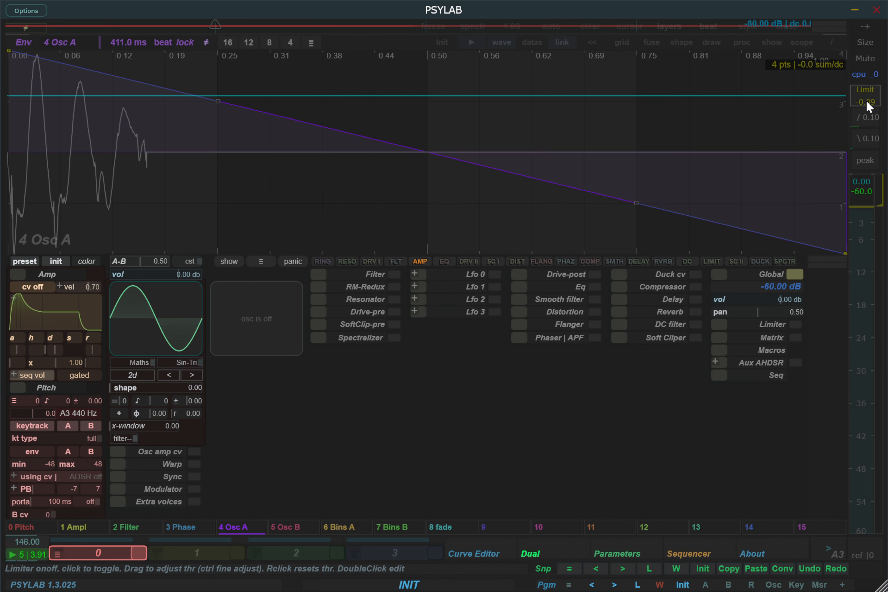
pyautogui.click(866, 100)
pyautogui.moveTo(867, 98); pyautogui.dragTo(876, 219)
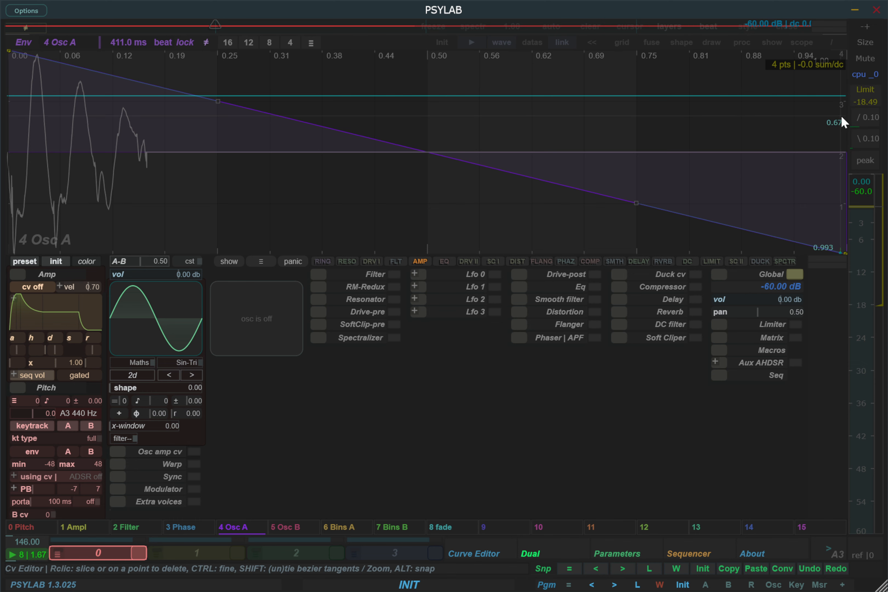
pyautogui.moveTo(866, 96); pyautogui.dragTo(878, 3)
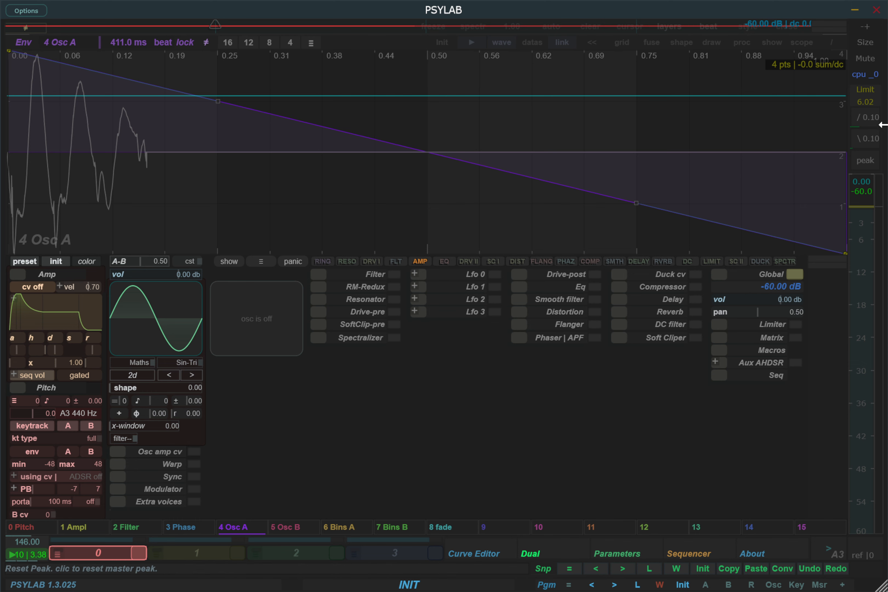
pyautogui.moveTo(860, 122)
pyautogui.mouseDown()
pyautogui.moveTo(862, 109)
pyautogui.moveTo(867, 174)
pyautogui.moveTo(874, 123)
pyautogui.mouseUp()
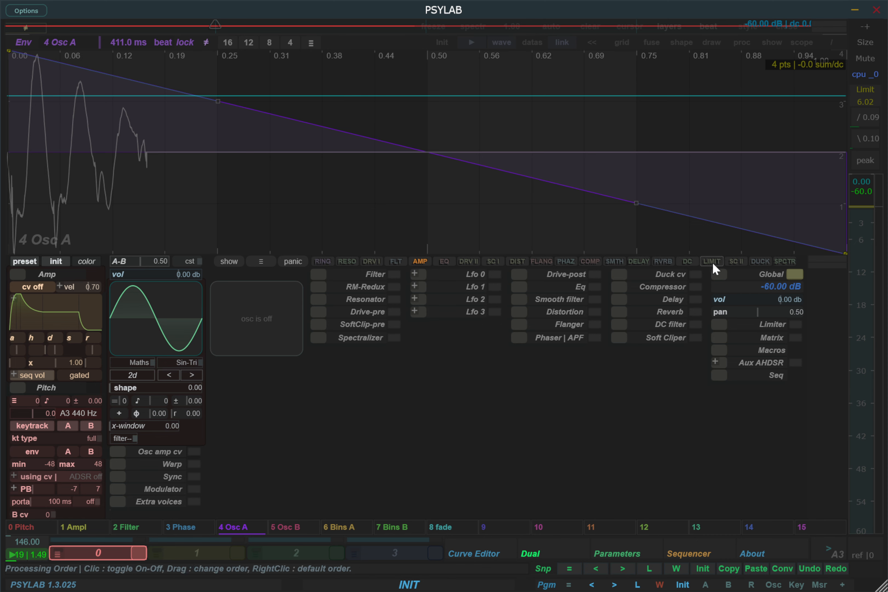
# - Enable the second soft clipper (SC II) and try its hard, drive and gain modes in turn
pyautogui.click(743, 264)
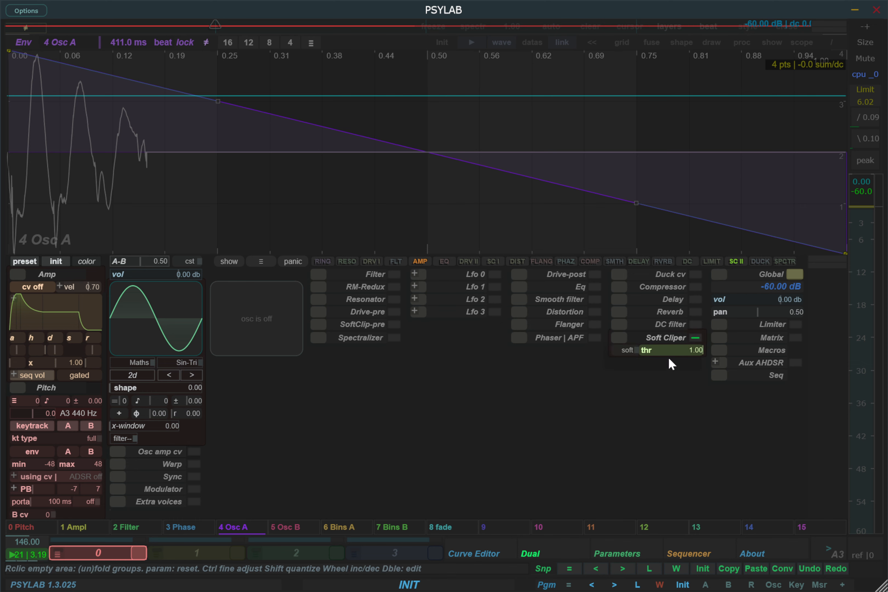
pyautogui.click(626, 350)
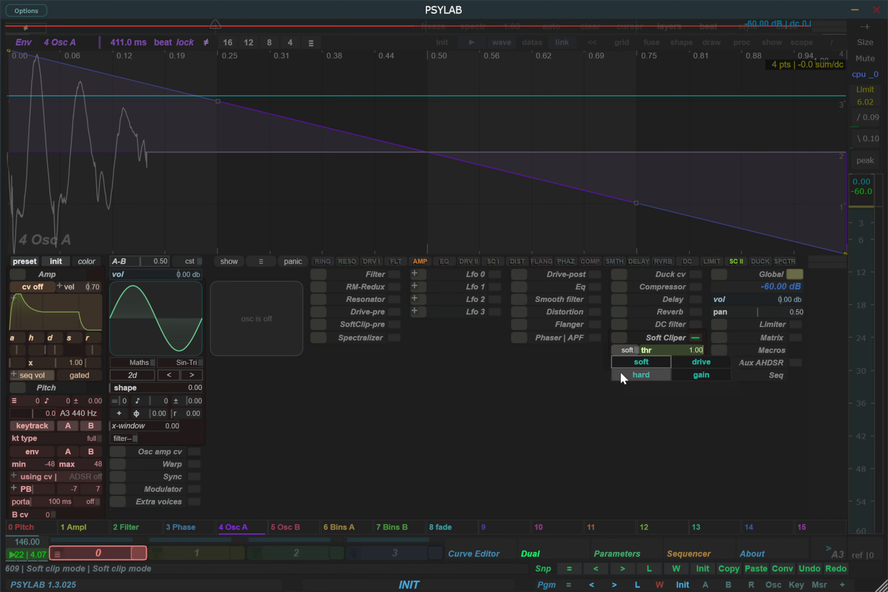
pyautogui.click(621, 374)
pyautogui.click(627, 352)
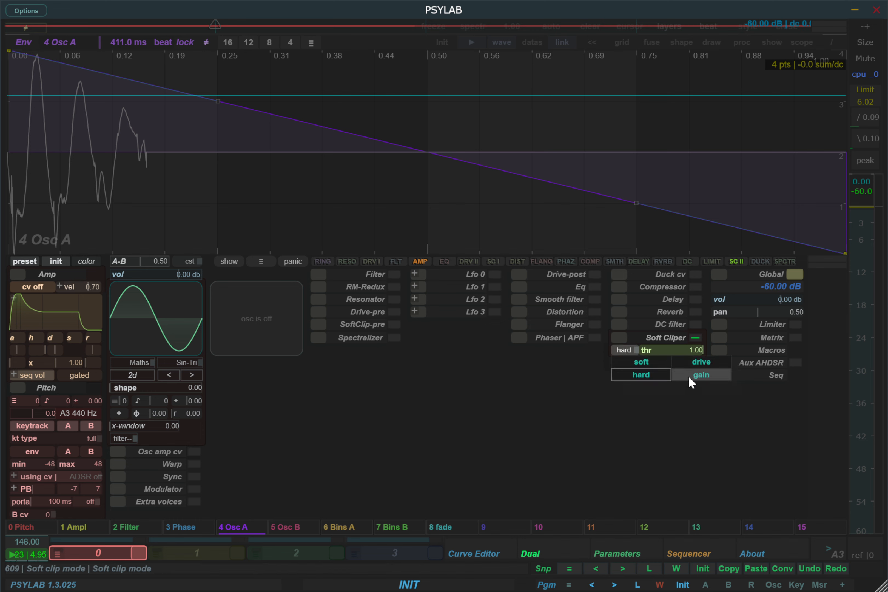
pyautogui.click(699, 363)
pyautogui.scroll(-1, 623, 363)
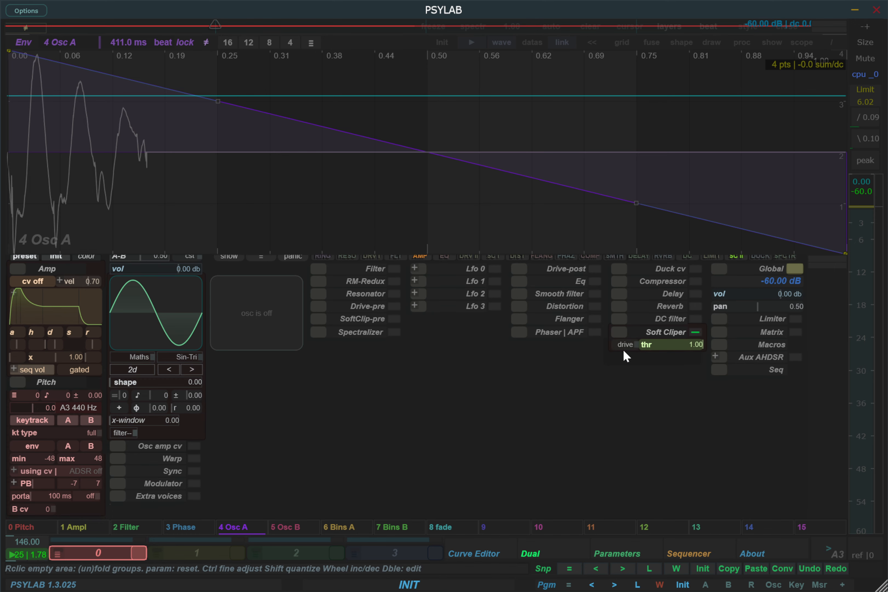
pyautogui.click(626, 346)
pyautogui.click(715, 370)
pyautogui.scroll(1, 680, 476)
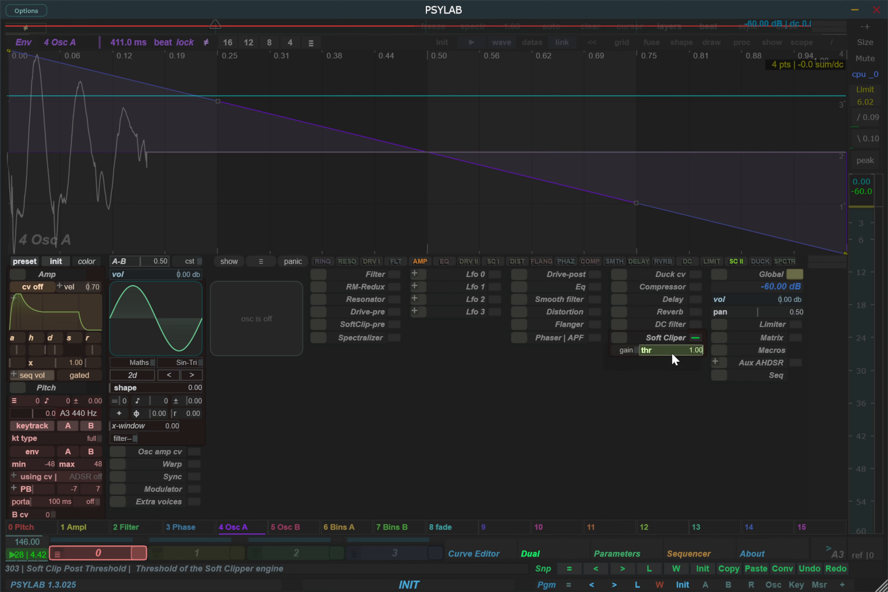
# - Set the soft clipper's threshold to 0.80, return its mode to soft and disable the module
pyautogui.moveTo(686, 345); pyautogui.dragTo(675, 365)
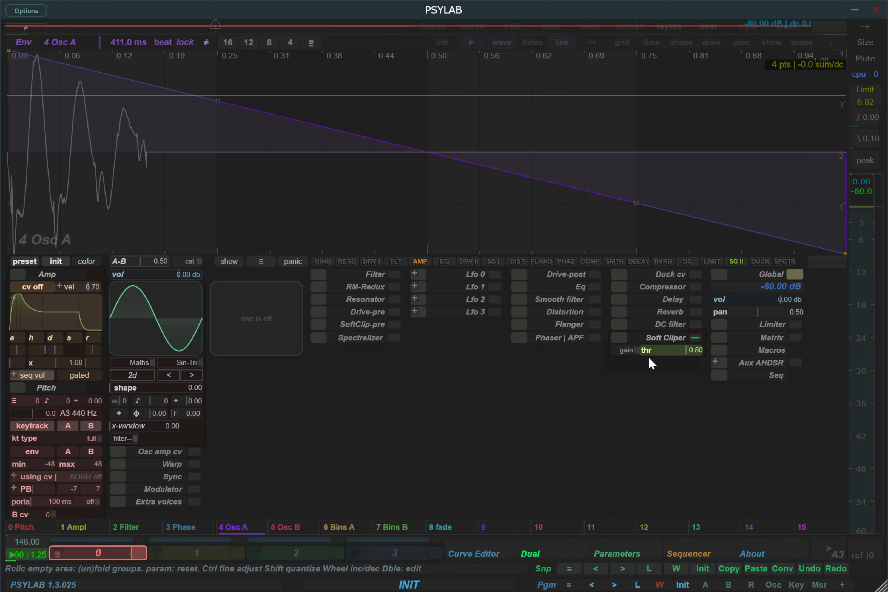
pyautogui.click(622, 349)
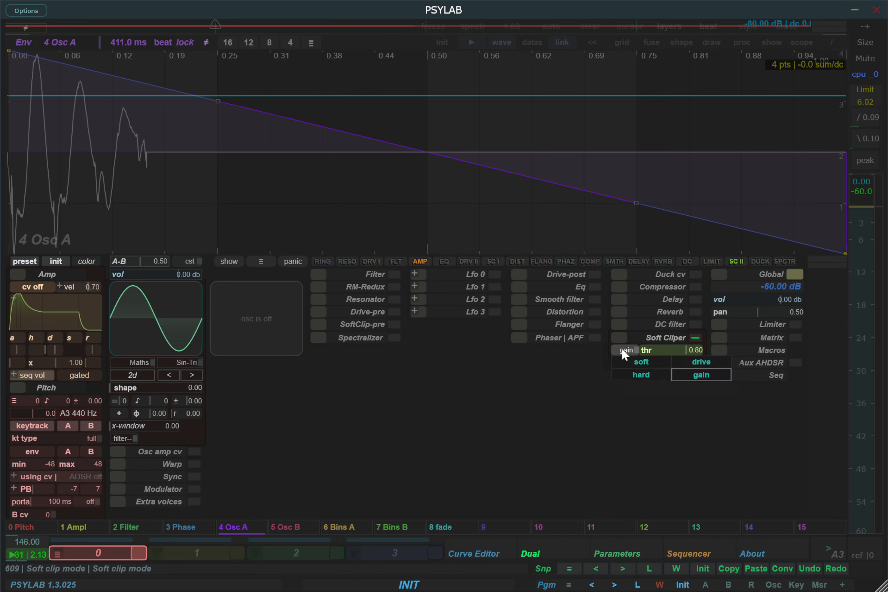
pyautogui.click(642, 359)
pyautogui.click(619, 337)
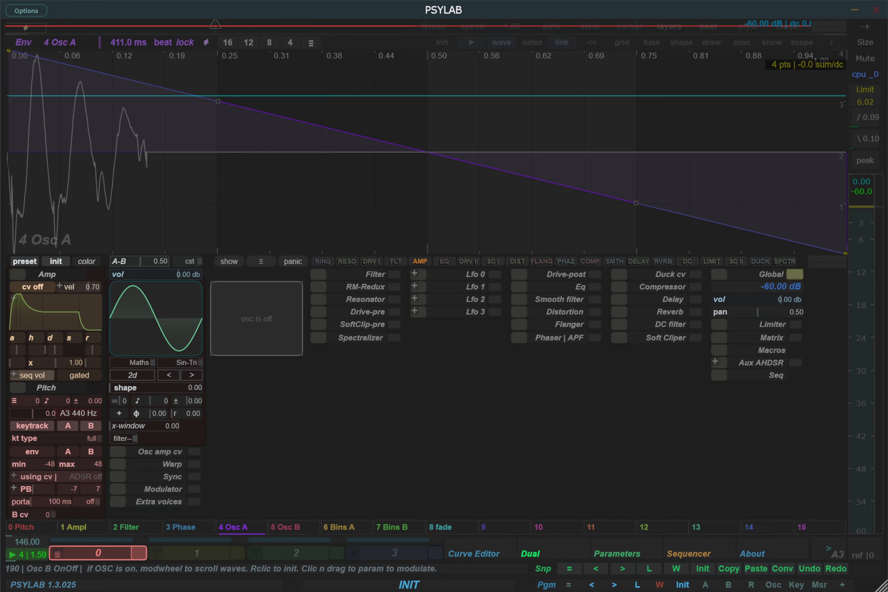
# - Turn on oscillator B and hide the inactive modules from the parameter view
pyautogui.click(253, 328)
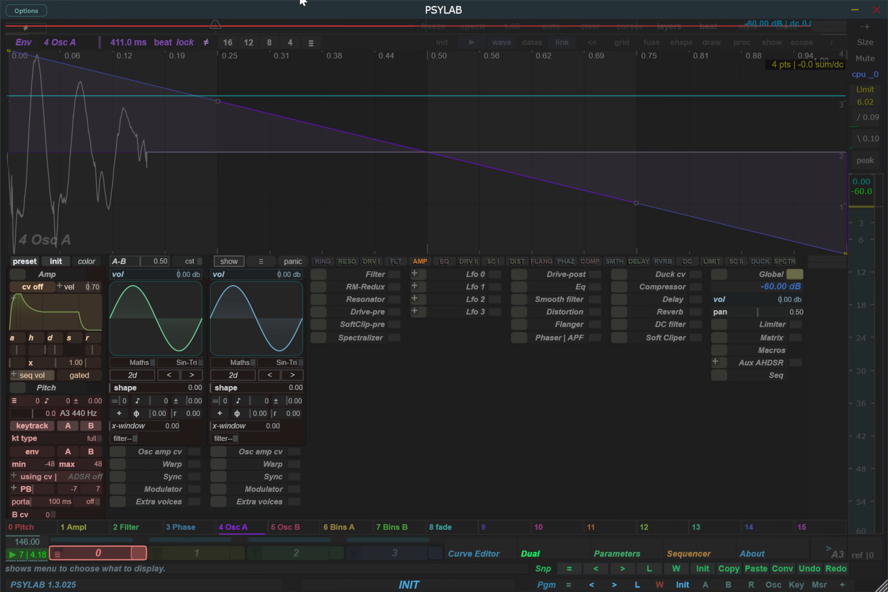
pyautogui.click(229, 262)
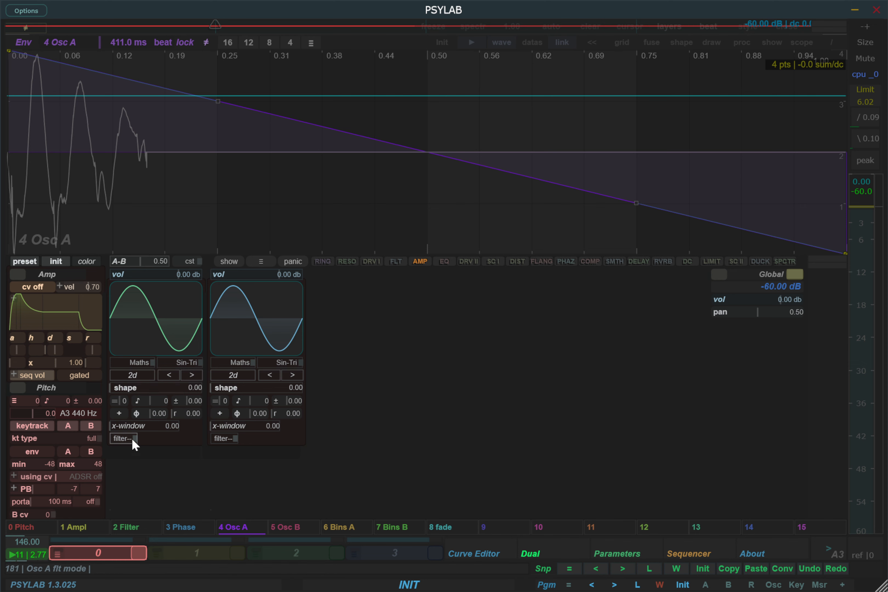
# - Examine the filter types available for oscillator A and leave its filter unset
pyautogui.click(124, 442)
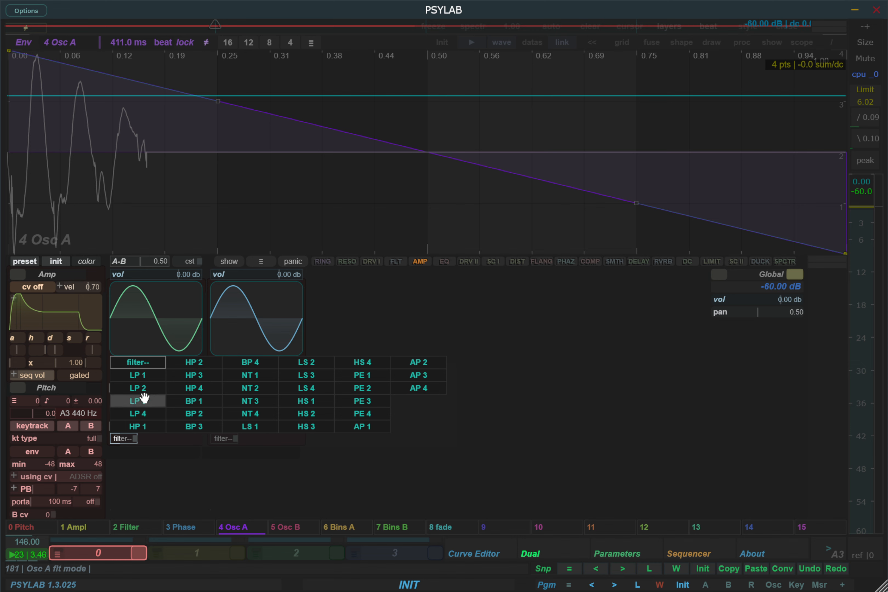
pyautogui.click(103, 482)
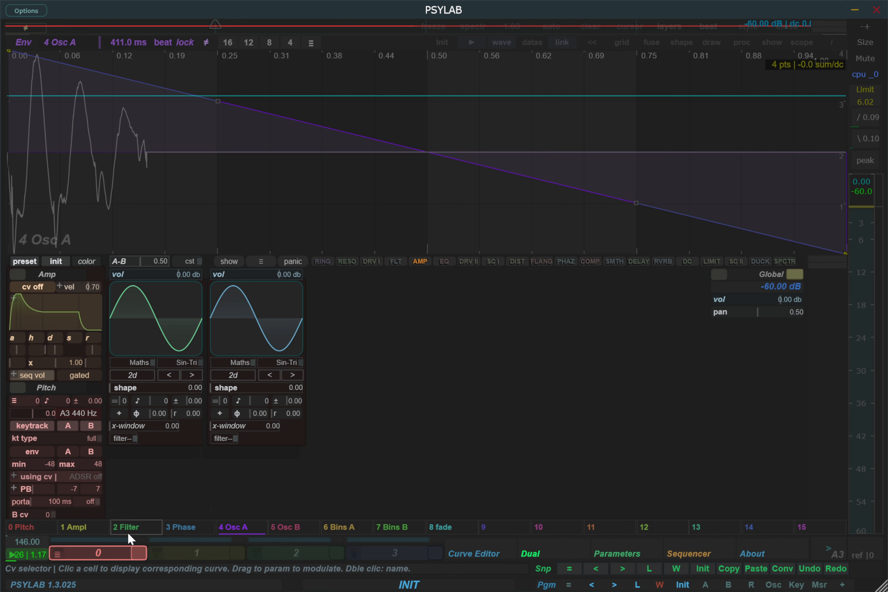
# - Set oscillator A's filter to LP 4, assign the 2 Filter curve to its frequency and play test notes
pyautogui.click(124, 439)
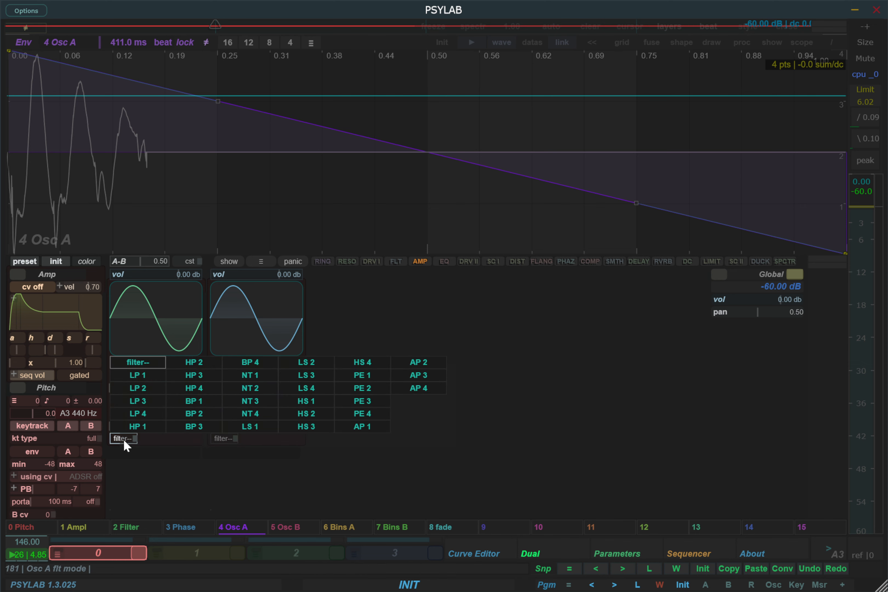
pyautogui.click(163, 410)
pyautogui.moveTo(133, 527); pyautogui.dragTo(165, 433)
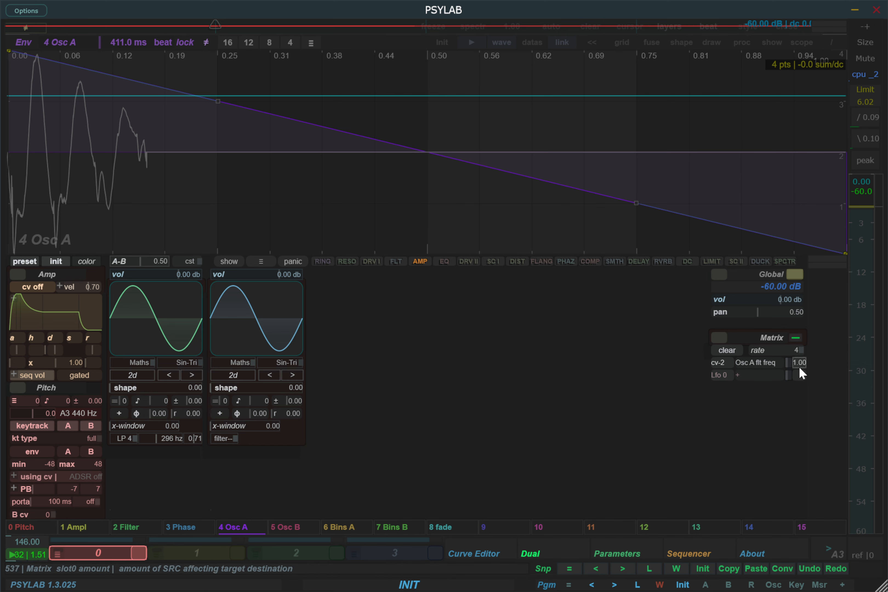
pyautogui.click(863, 554)
pyautogui.click(838, 555)
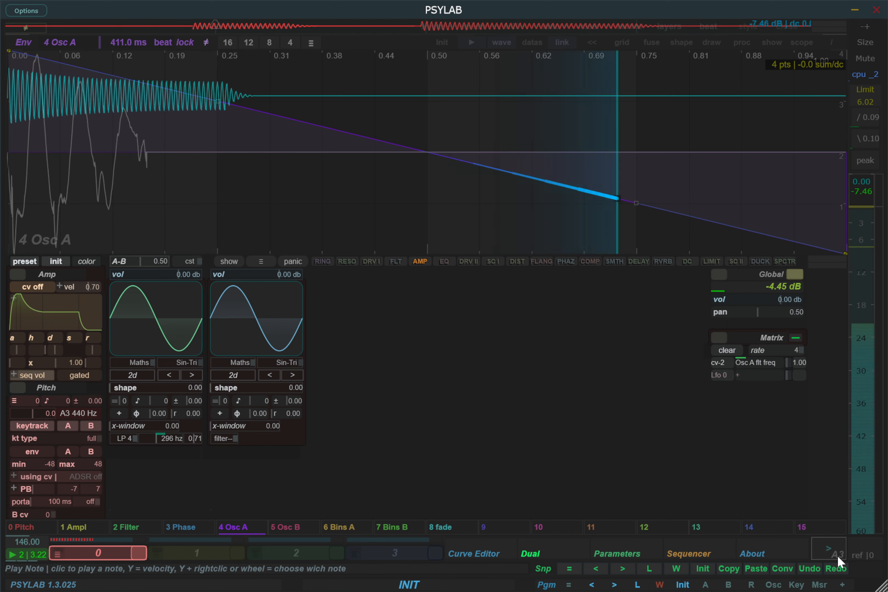
pyautogui.click(837, 554)
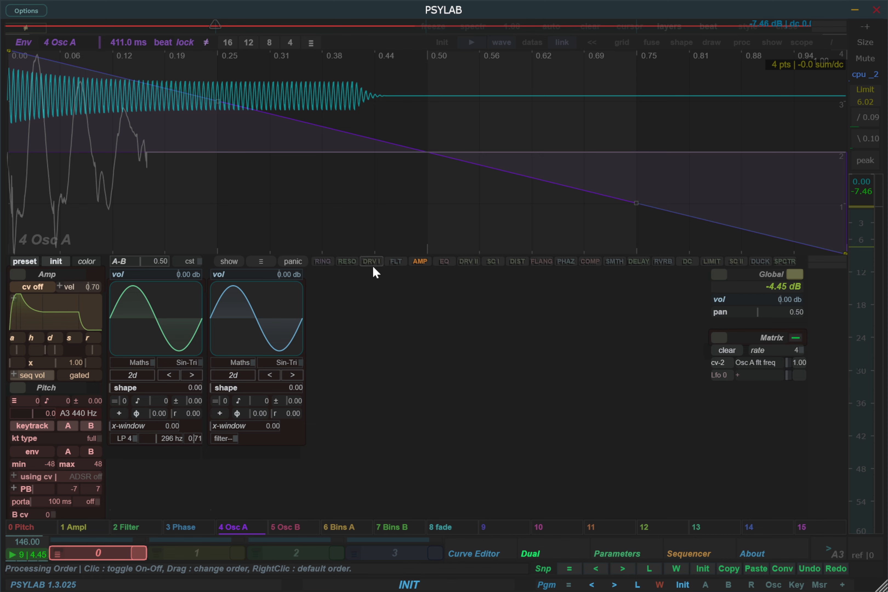
# - Turn the main filter (FLT) module on and off again
pyautogui.click(397, 261)
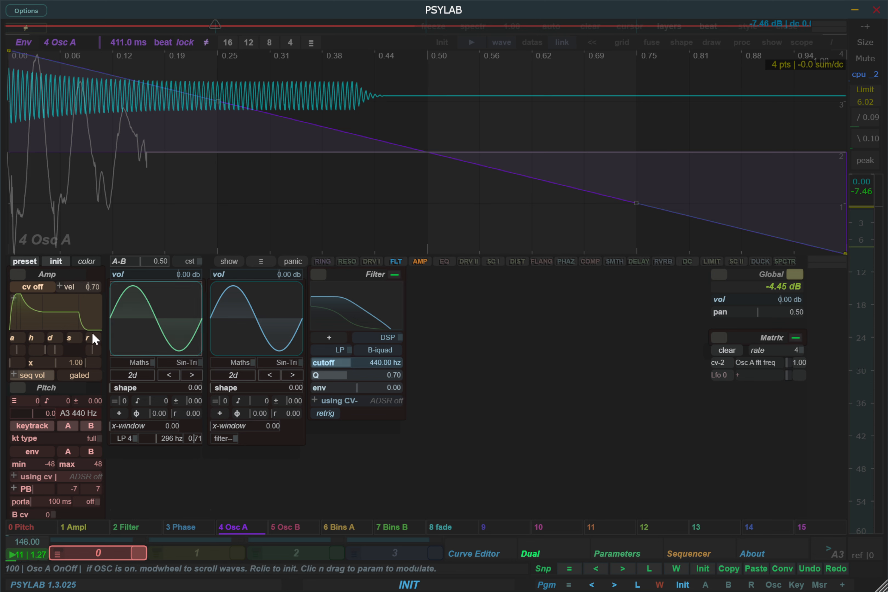
pyautogui.click(398, 262)
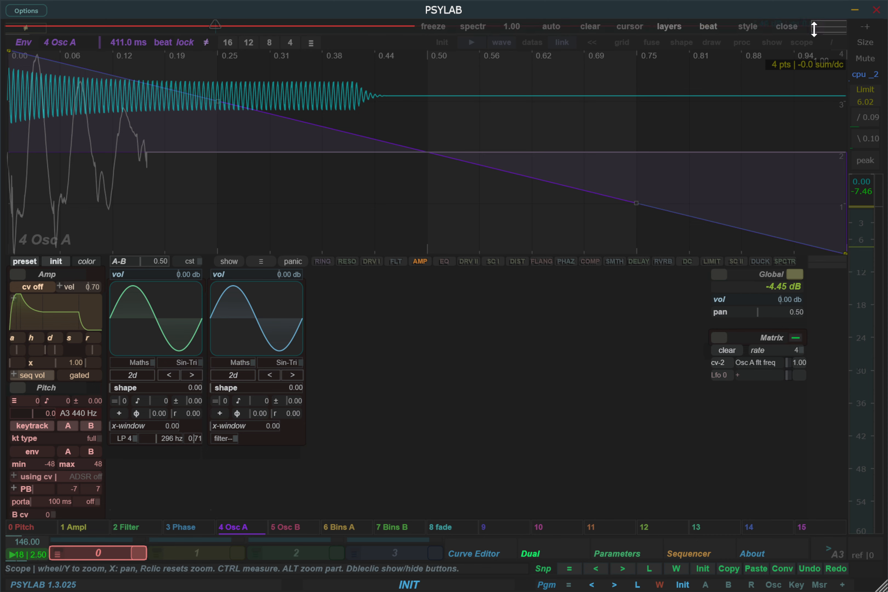
# - Enlarge the scope, show the Parameters view and load the init_kick preset into sound 0
pyautogui.moveTo(813, 26); pyautogui.dragTo(789, 183)
pyautogui.click(617, 555)
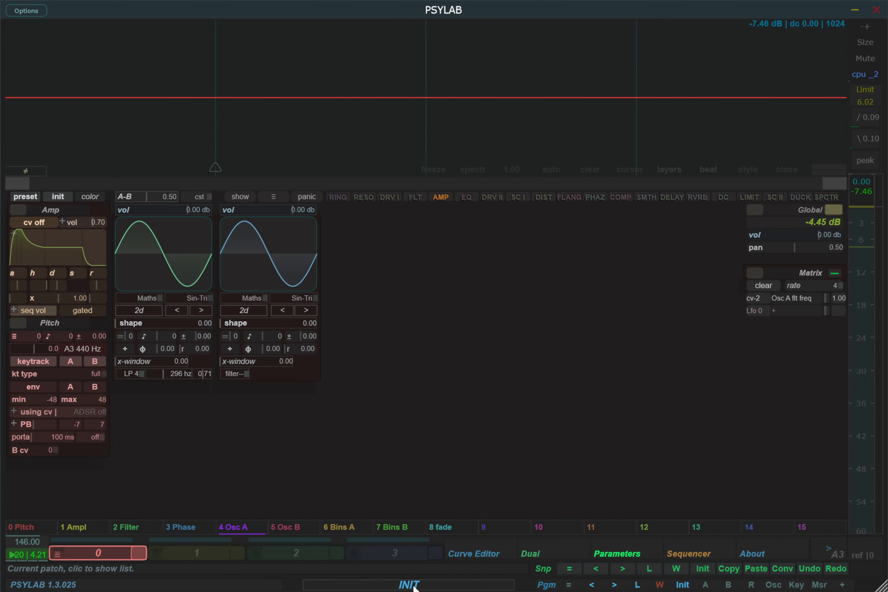
pyautogui.click(60, 554)
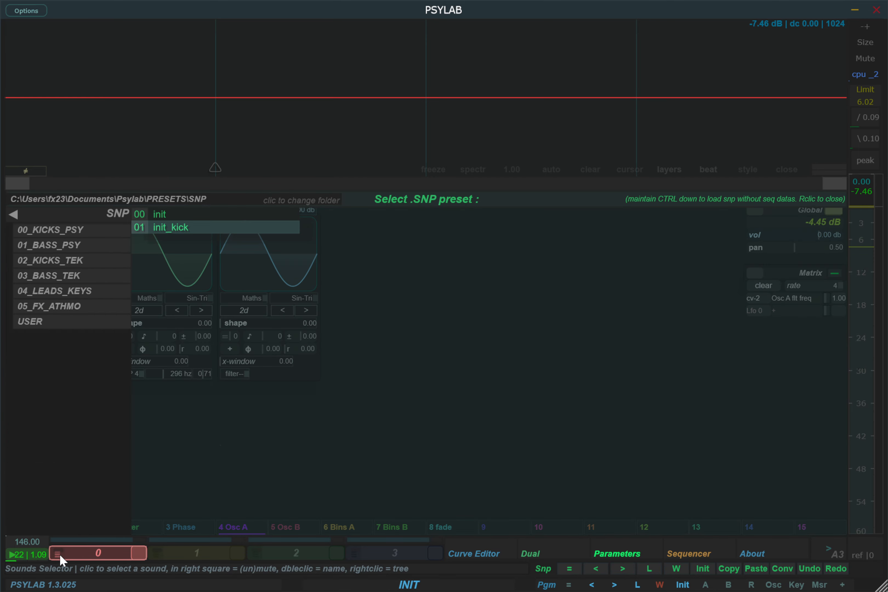
pyautogui.click(171, 227)
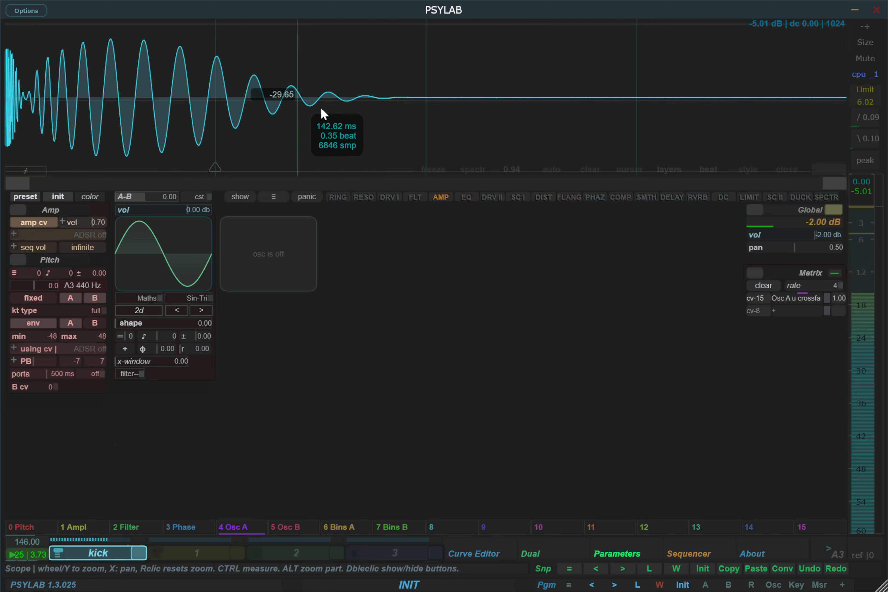
# - Open the scope's save-to-wav dialog without saving and toggle the spectrum display on and off
pyautogui.rightClick(440, 174)
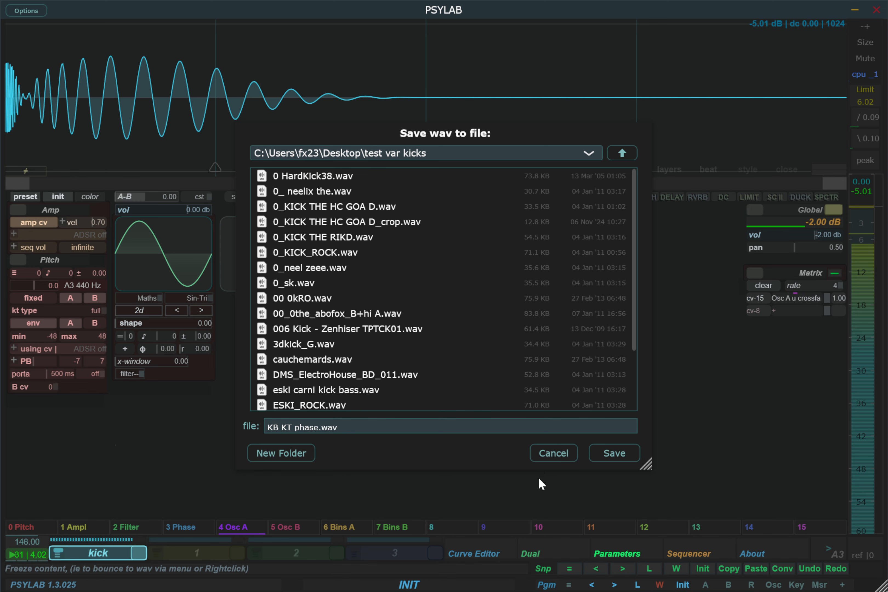
pyautogui.click(555, 455)
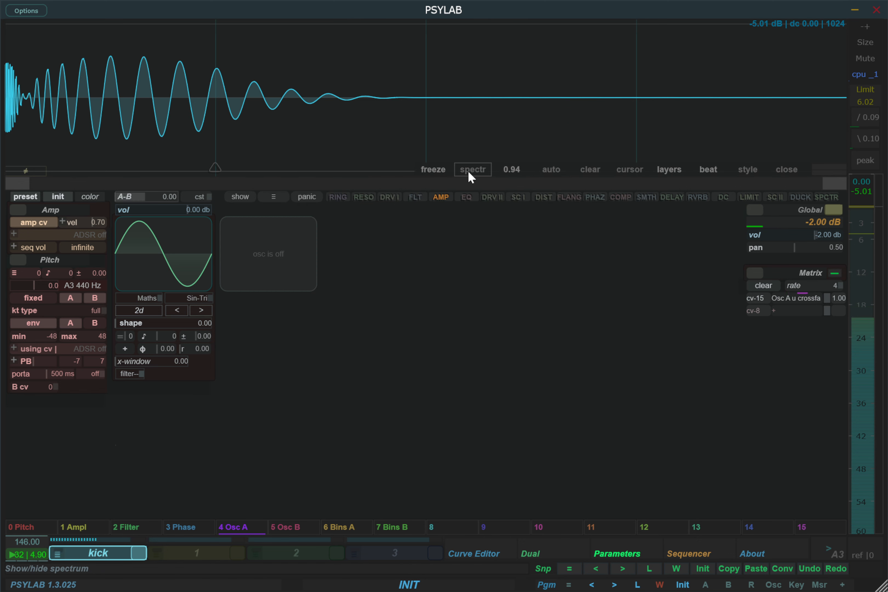
pyautogui.click(471, 175)
pyautogui.click(471, 175)
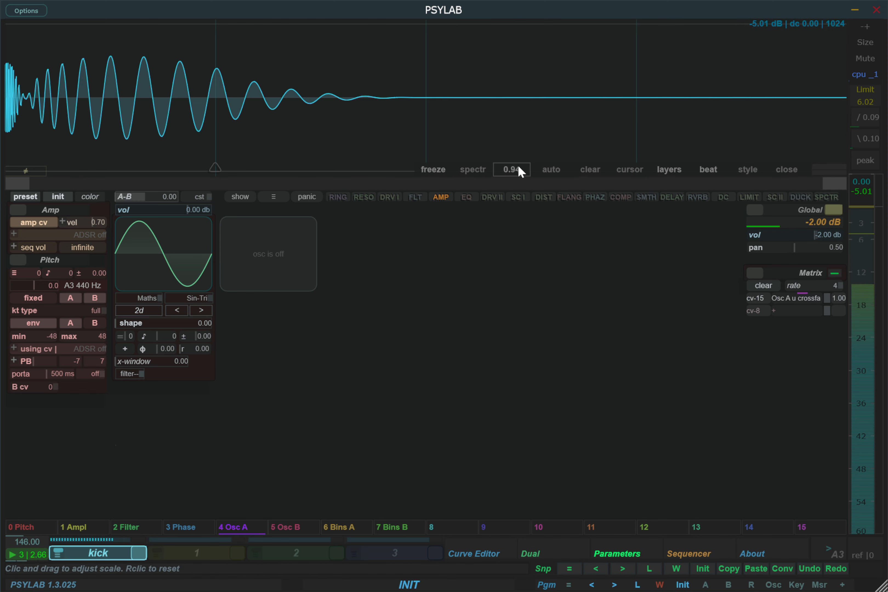
# - Set the scope's display scale to 1.22
pyautogui.scroll(2, 518, 167)
pyautogui.scroll(3, 517, 167)
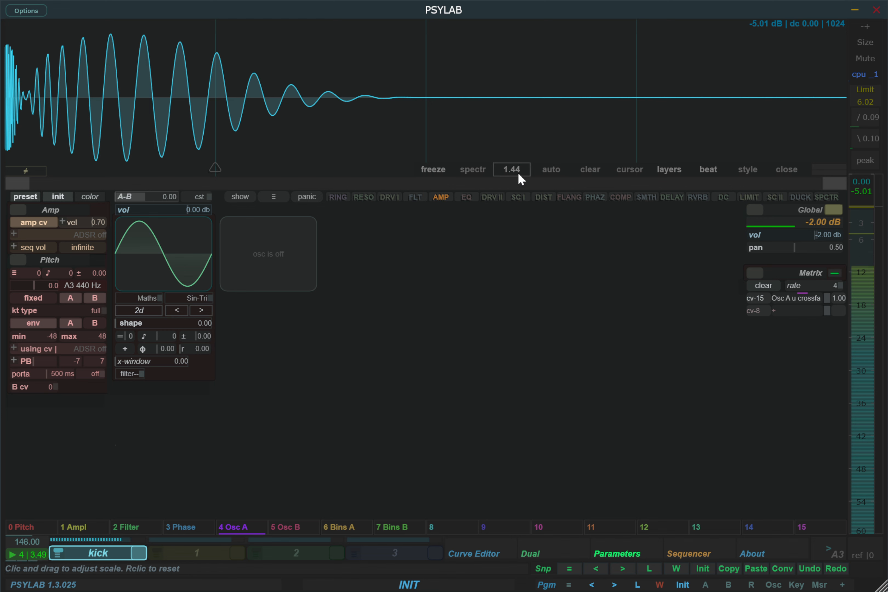
pyautogui.moveTo(517, 172); pyautogui.dragTo(516, 192)
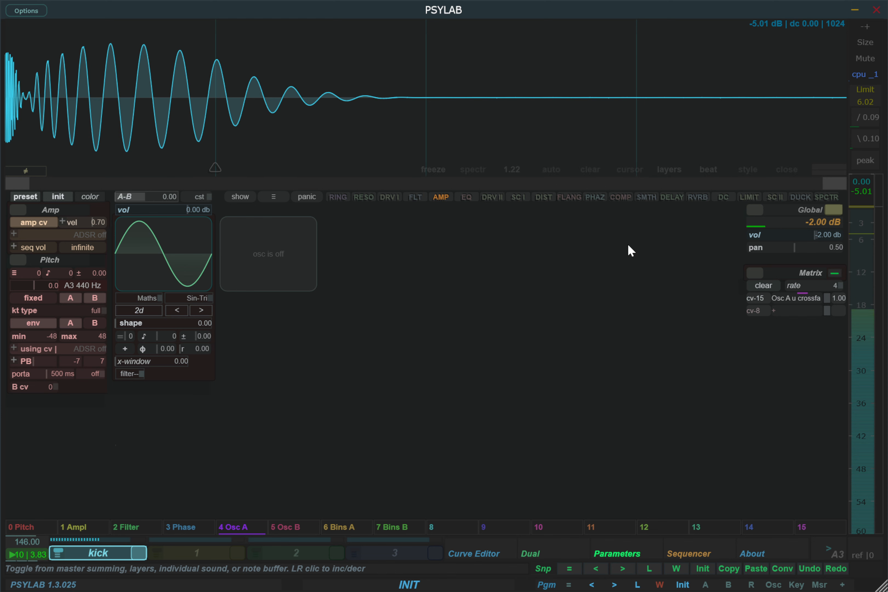
# - Cycle the scope through its display sources and return it to layers
pyautogui.click(672, 170)
pyautogui.click(671, 169)
pyautogui.click(671, 169)
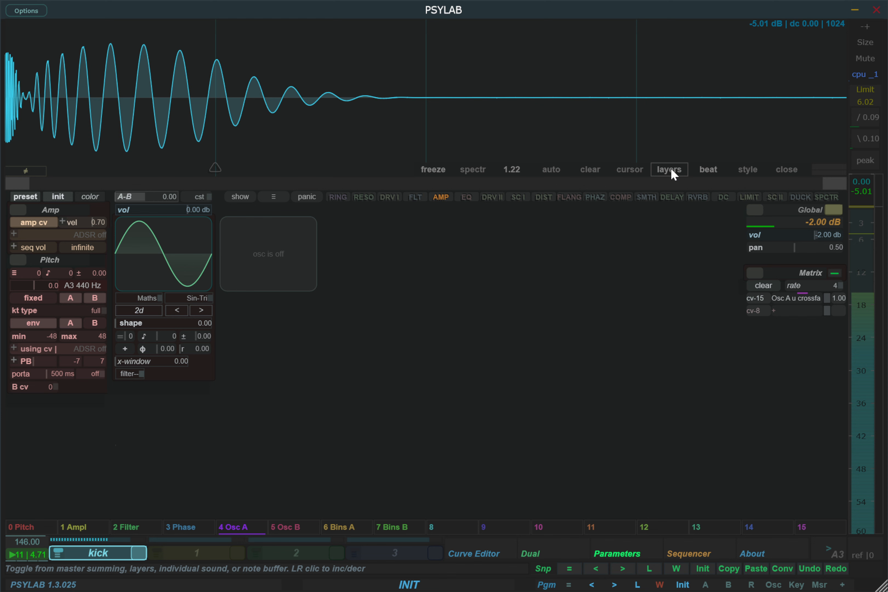
pyautogui.click(671, 169)
pyautogui.click(672, 169)
pyautogui.click(673, 172)
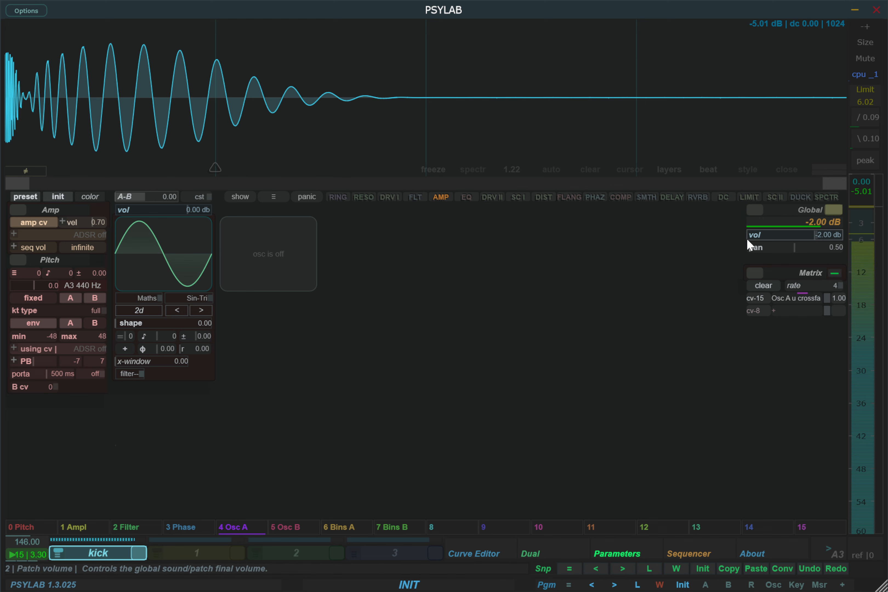
# - Unfold the extra Global options, look through the oscillator oversampling choices and keep oversampling off
pyautogui.click(757, 209)
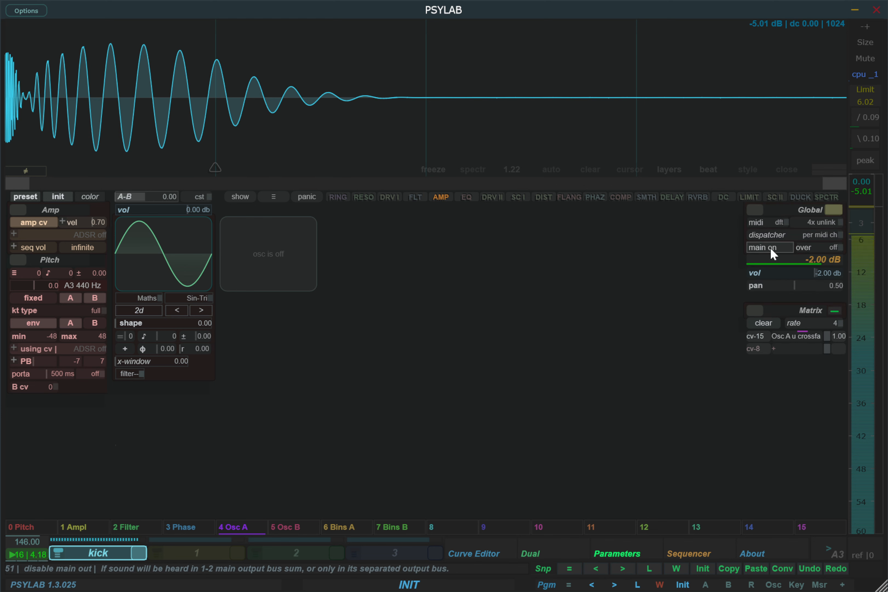
pyautogui.click(820, 247)
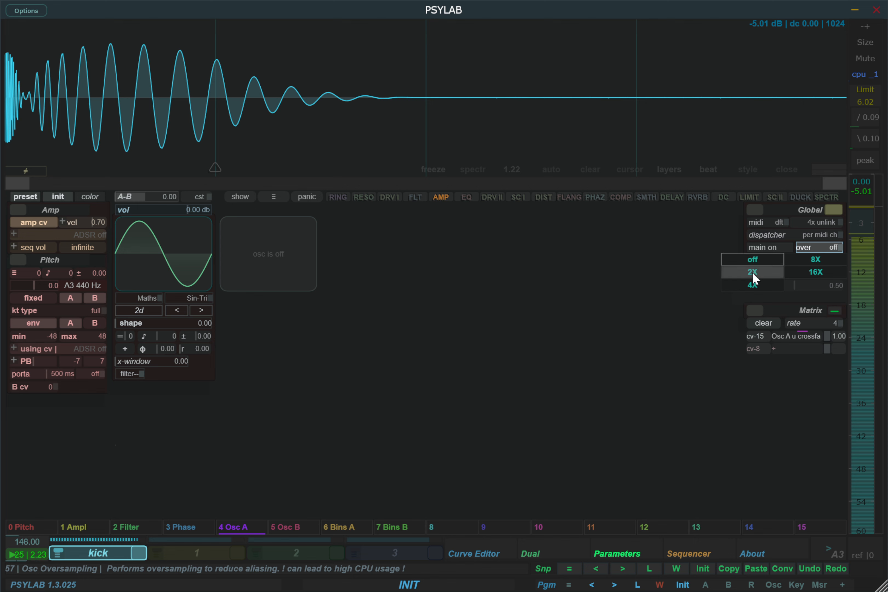
pyautogui.click(755, 261)
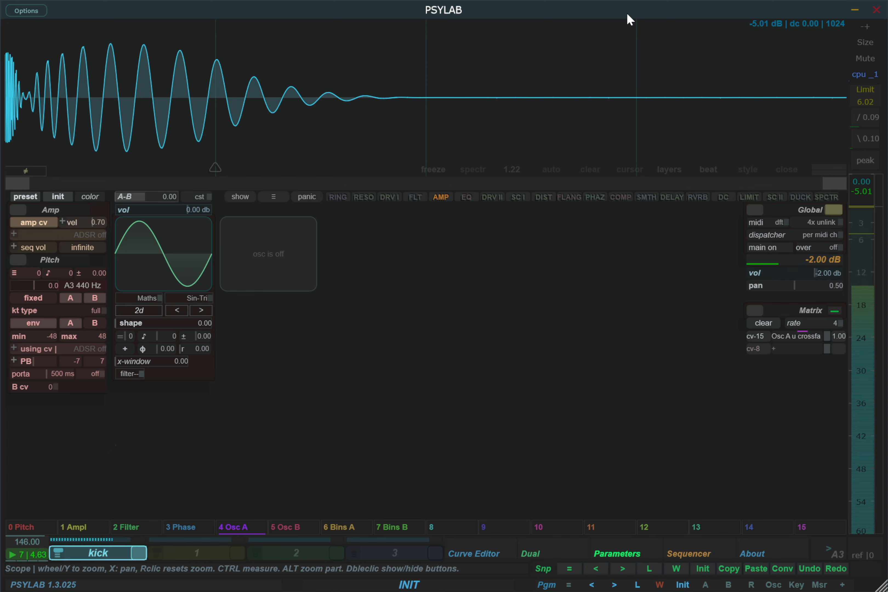
# - Examine the Audio Engine preferences on the About page and return to the Parameters view
pyautogui.click(767, 542)
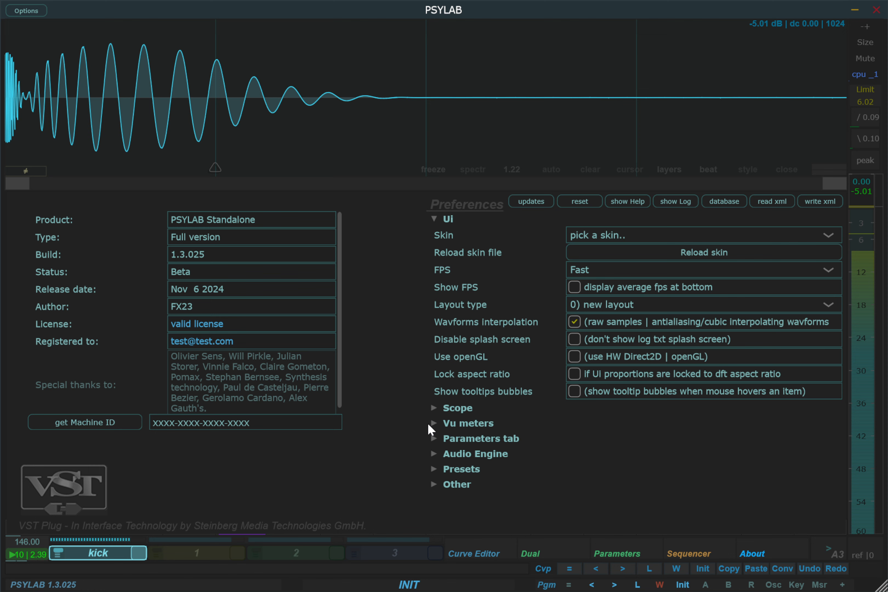
pyautogui.click(434, 454)
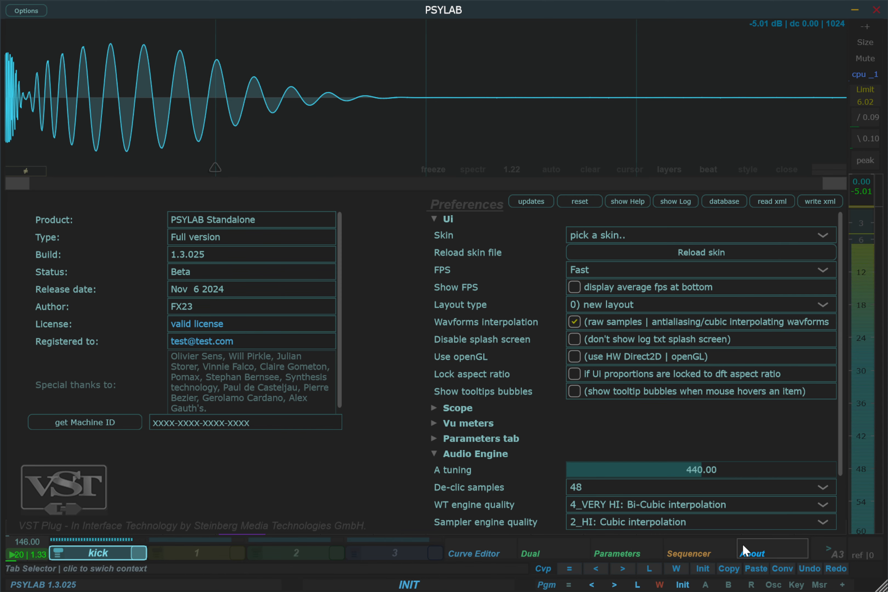
pyautogui.click(704, 552)
pyautogui.click(551, 556)
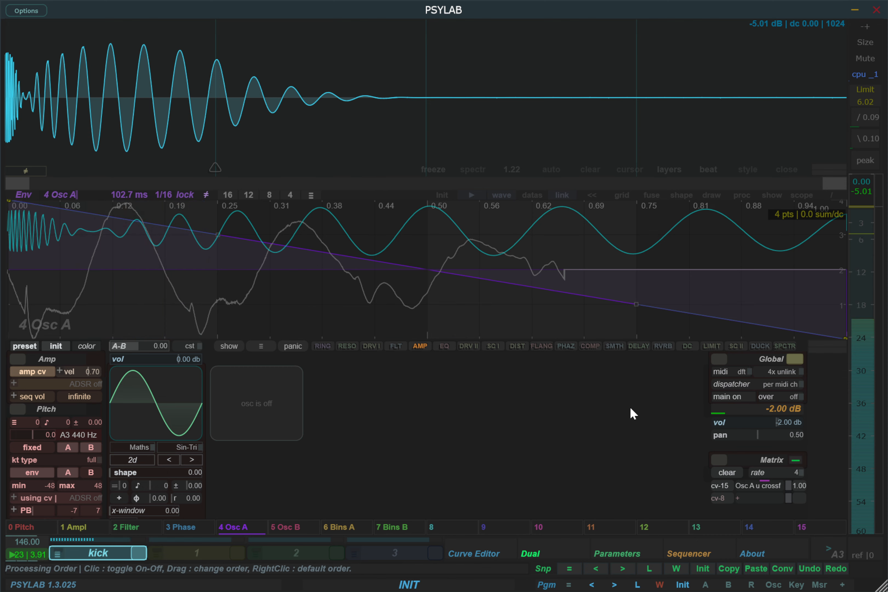
pyautogui.click(622, 552)
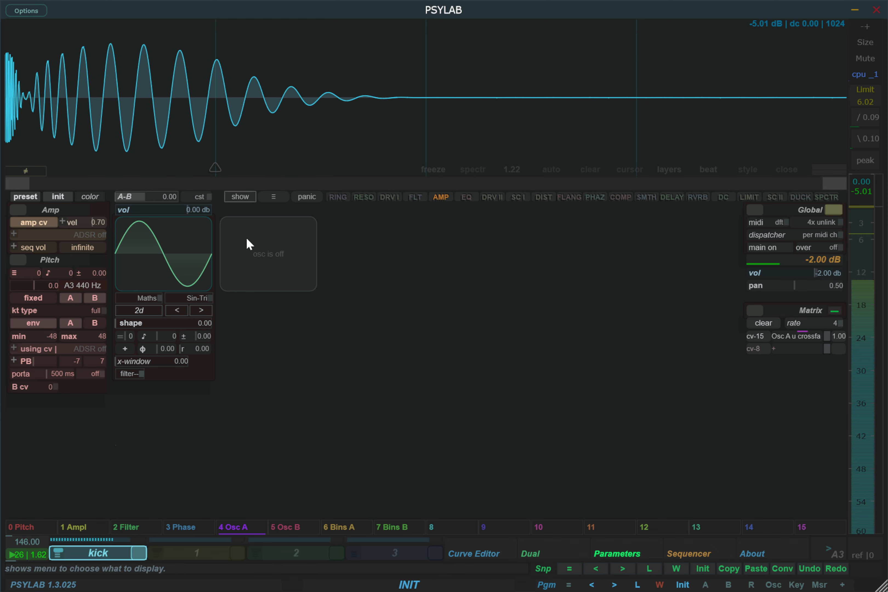
# - Unfold Lfo 0, try its retrigg loop mode, return it to lfo and expand its additional options
pyautogui.click(436, 210)
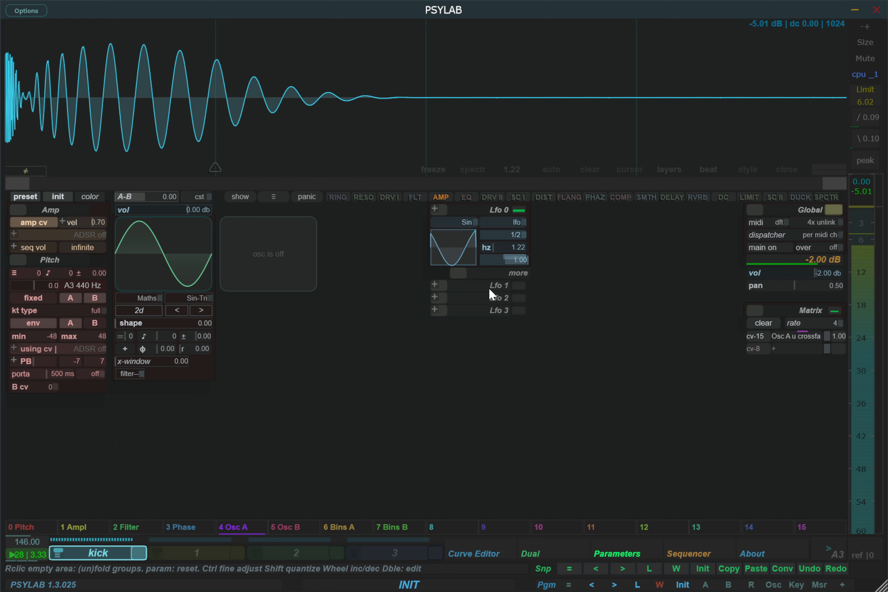
pyautogui.click(450, 223)
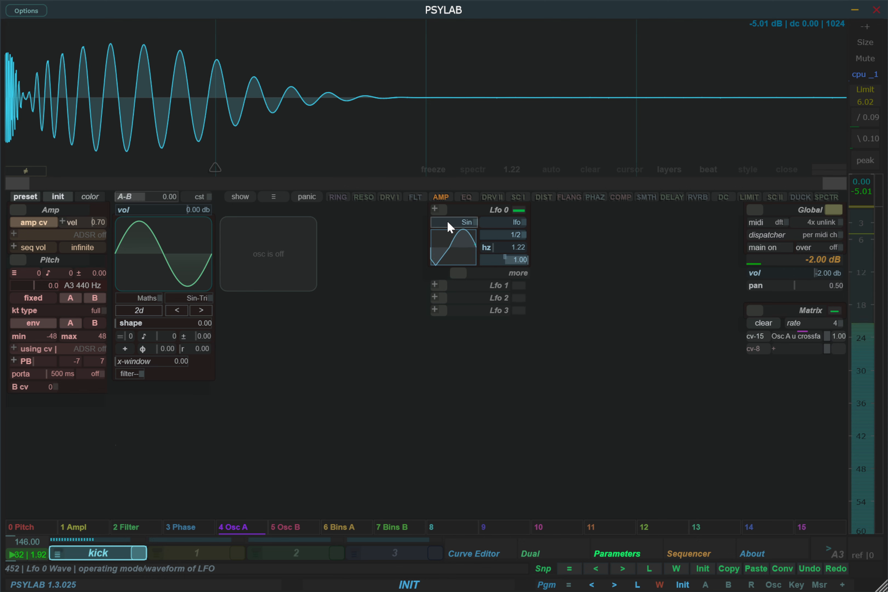
pyautogui.click(449, 223)
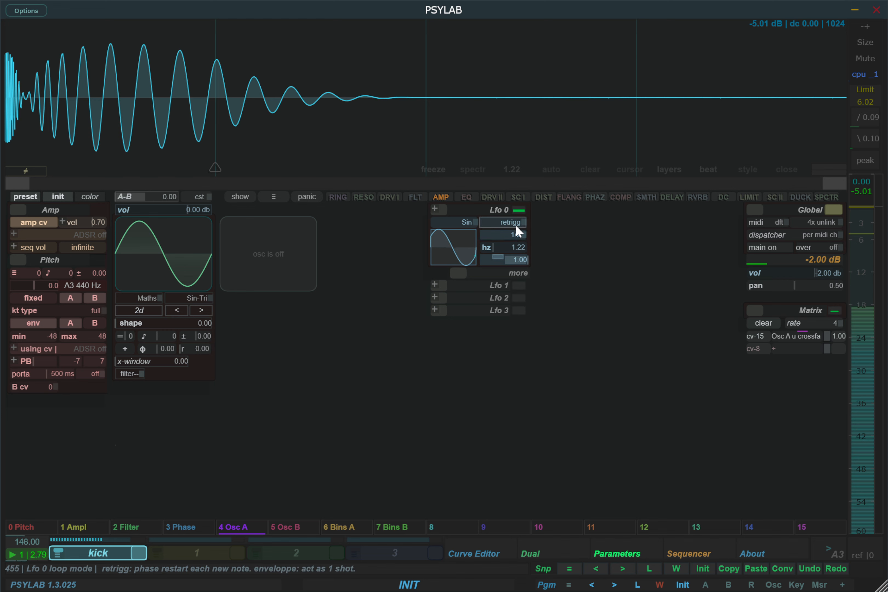
pyautogui.click(515, 225)
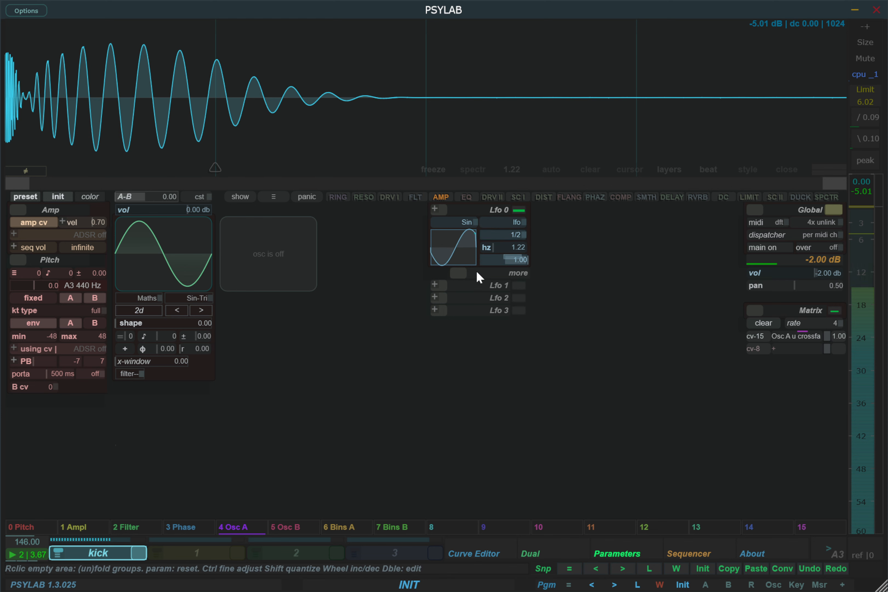
pyautogui.click(518, 224)
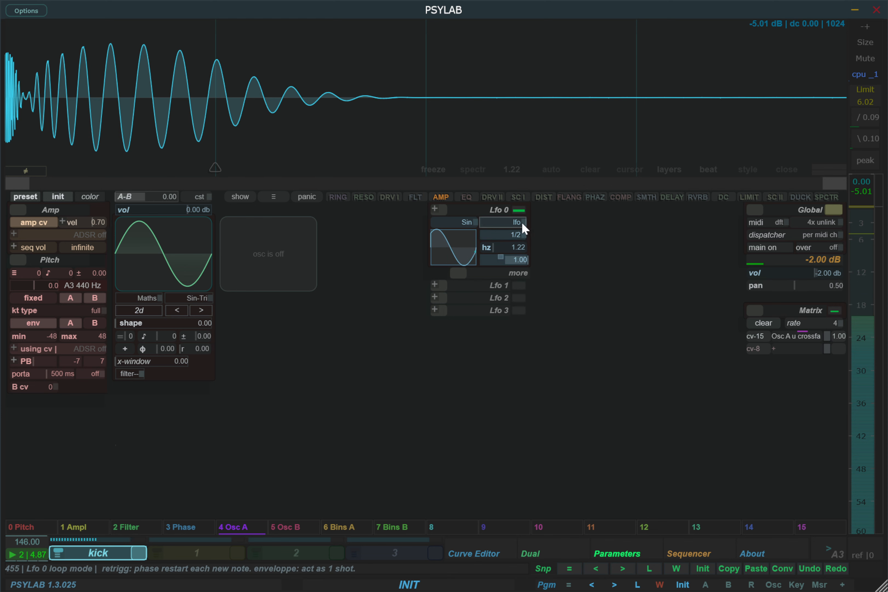
pyautogui.click(460, 272)
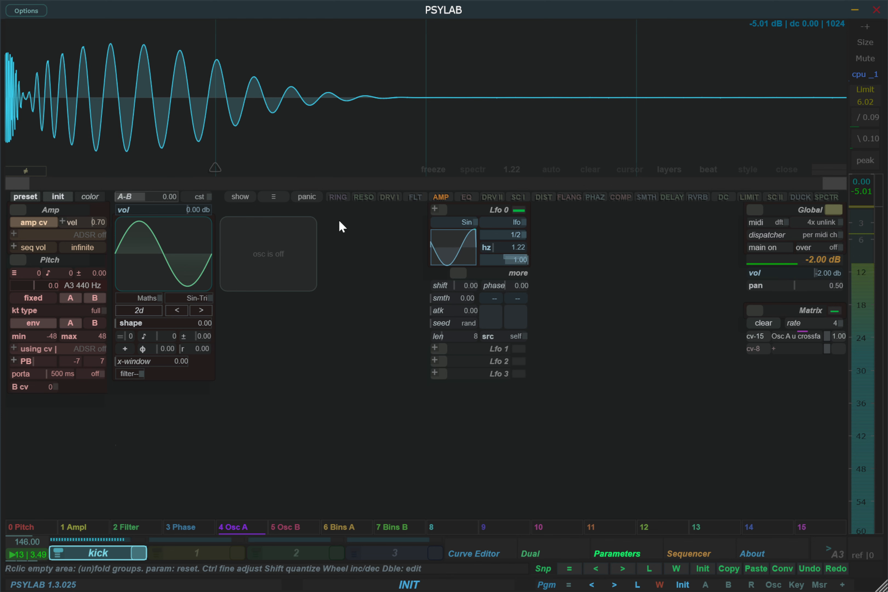
# - Lower the master volume to -21.7 dB and set Lfo 0's waveform to cv-15
pyautogui.moveTo(879, 211); pyautogui.dragTo(858, 247)
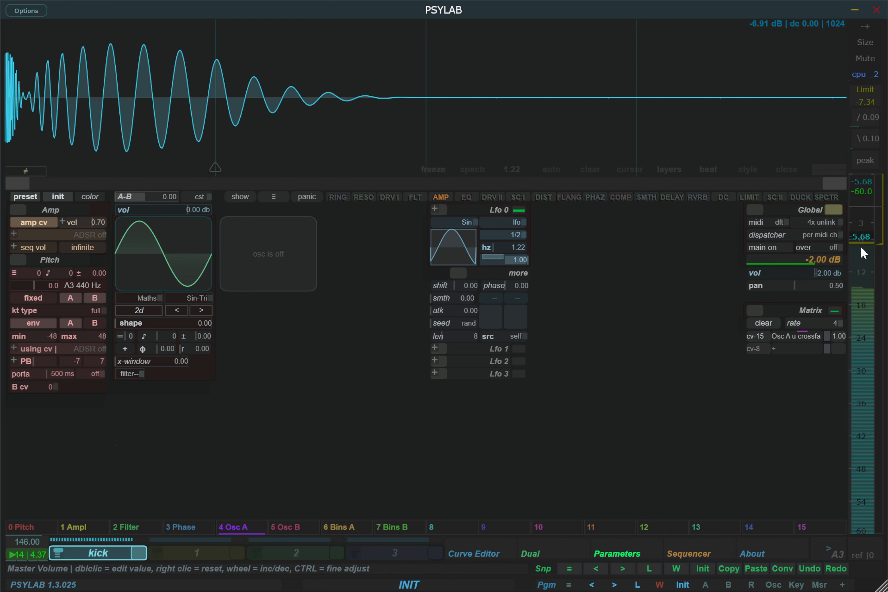
pyautogui.click(457, 224)
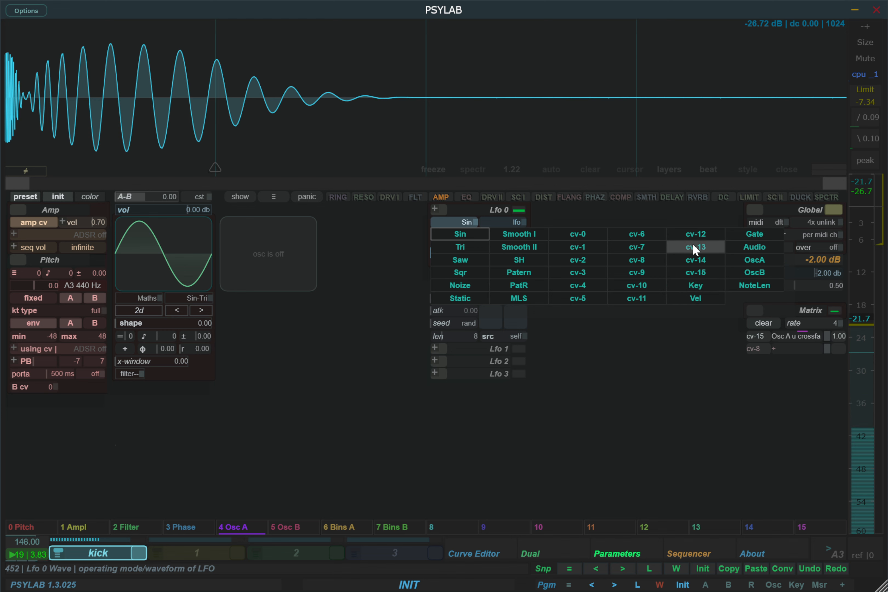
pyautogui.click(704, 277)
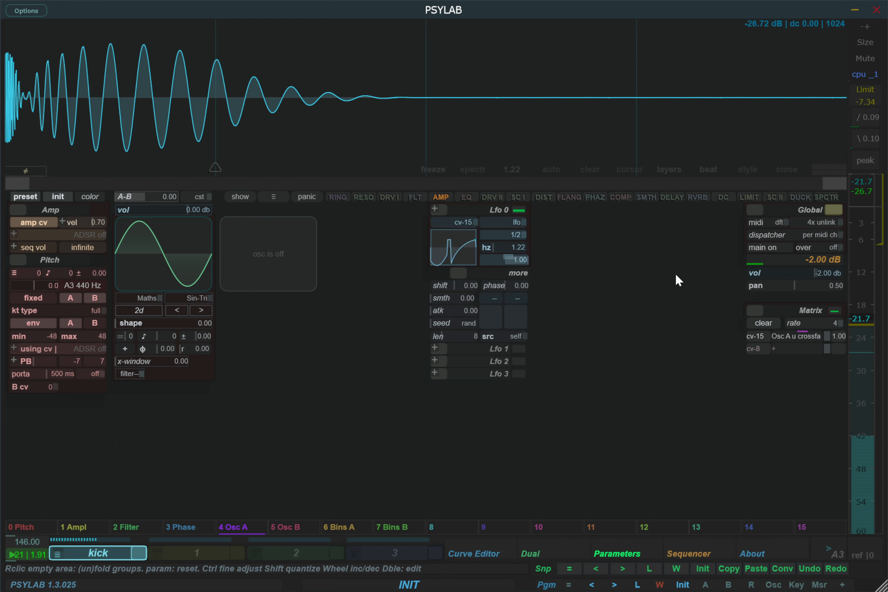
# - Add two points to curve 15, shaping a drop to near zero followed by a rise, and return to the Parameters view
pyautogui.click(811, 529)
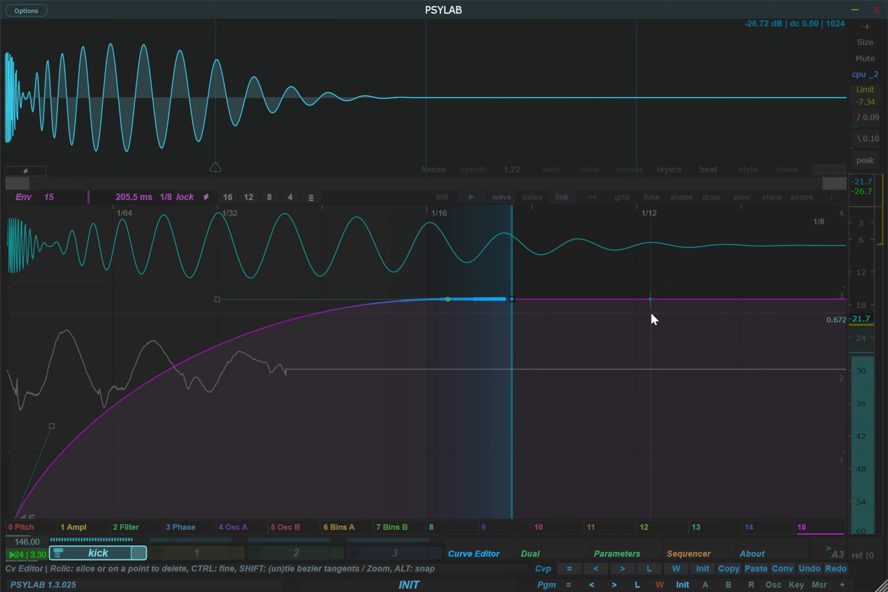
pyautogui.rightClick(651, 300)
pyautogui.moveTo(652, 301); pyautogui.dragTo(593, 514)
pyautogui.rightClick(742, 514)
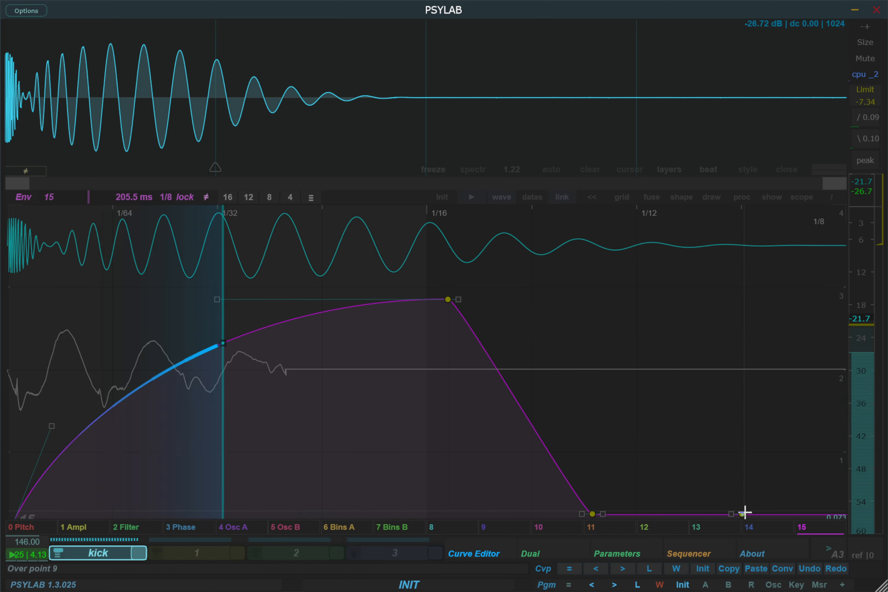
pyautogui.moveTo(742, 515); pyautogui.dragTo(744, 248)
pyautogui.click(602, 555)
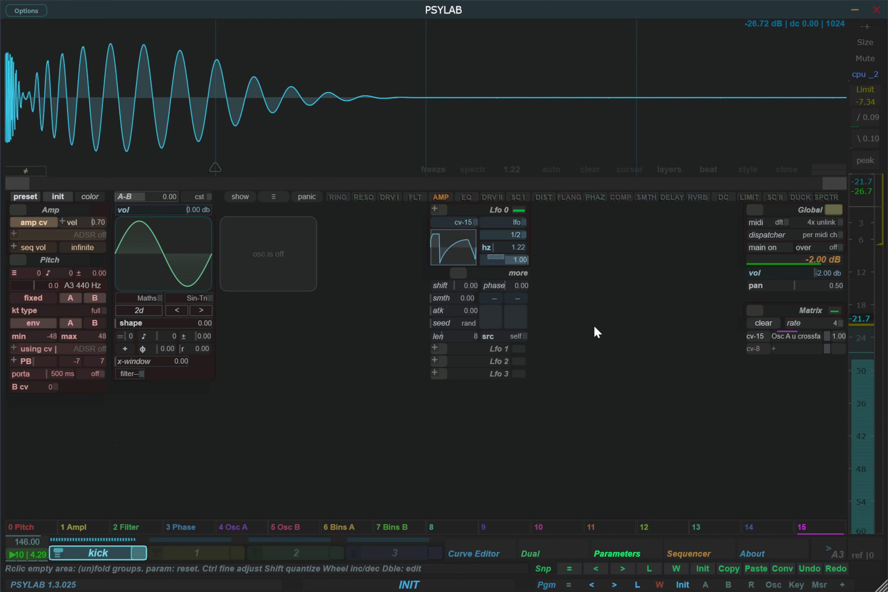
# - Check Lfo 0's source sound options, leaving the source on self, and reduce the scope's height
pyautogui.click(504, 337)
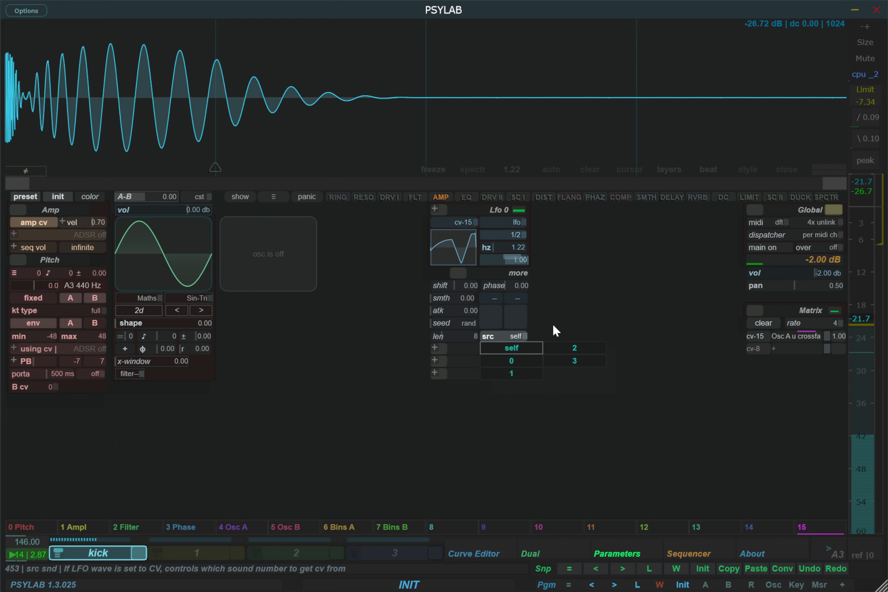
pyautogui.click(602, 278)
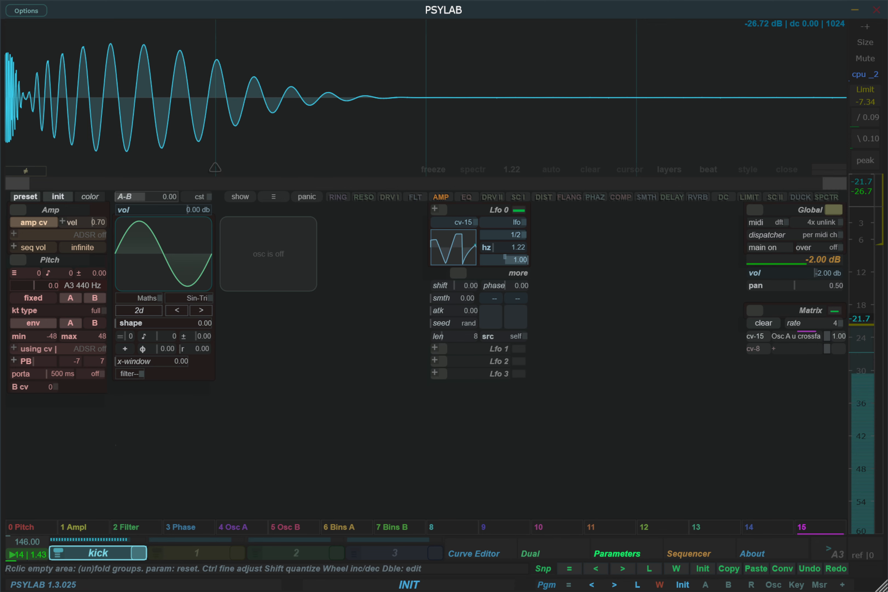
pyautogui.moveTo(824, 169); pyautogui.dragTo(805, 207)
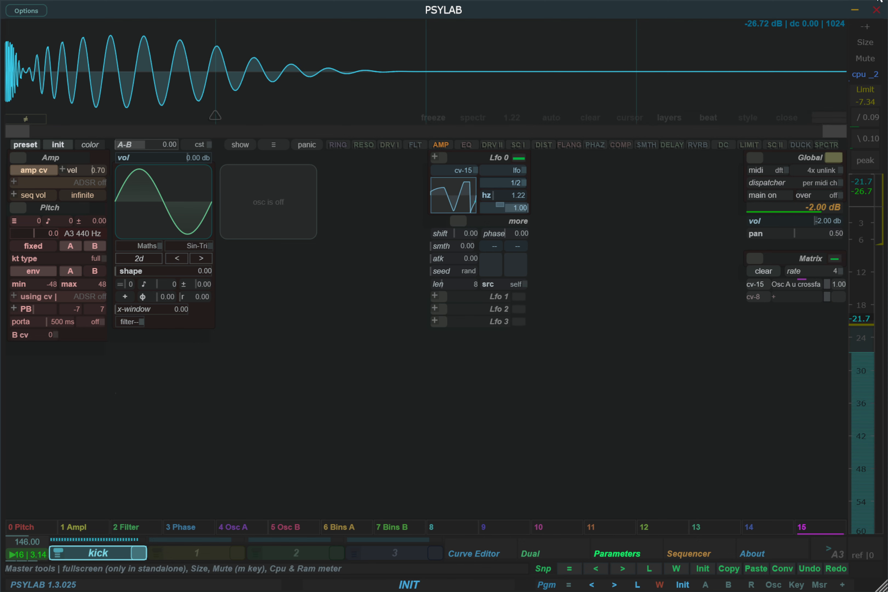